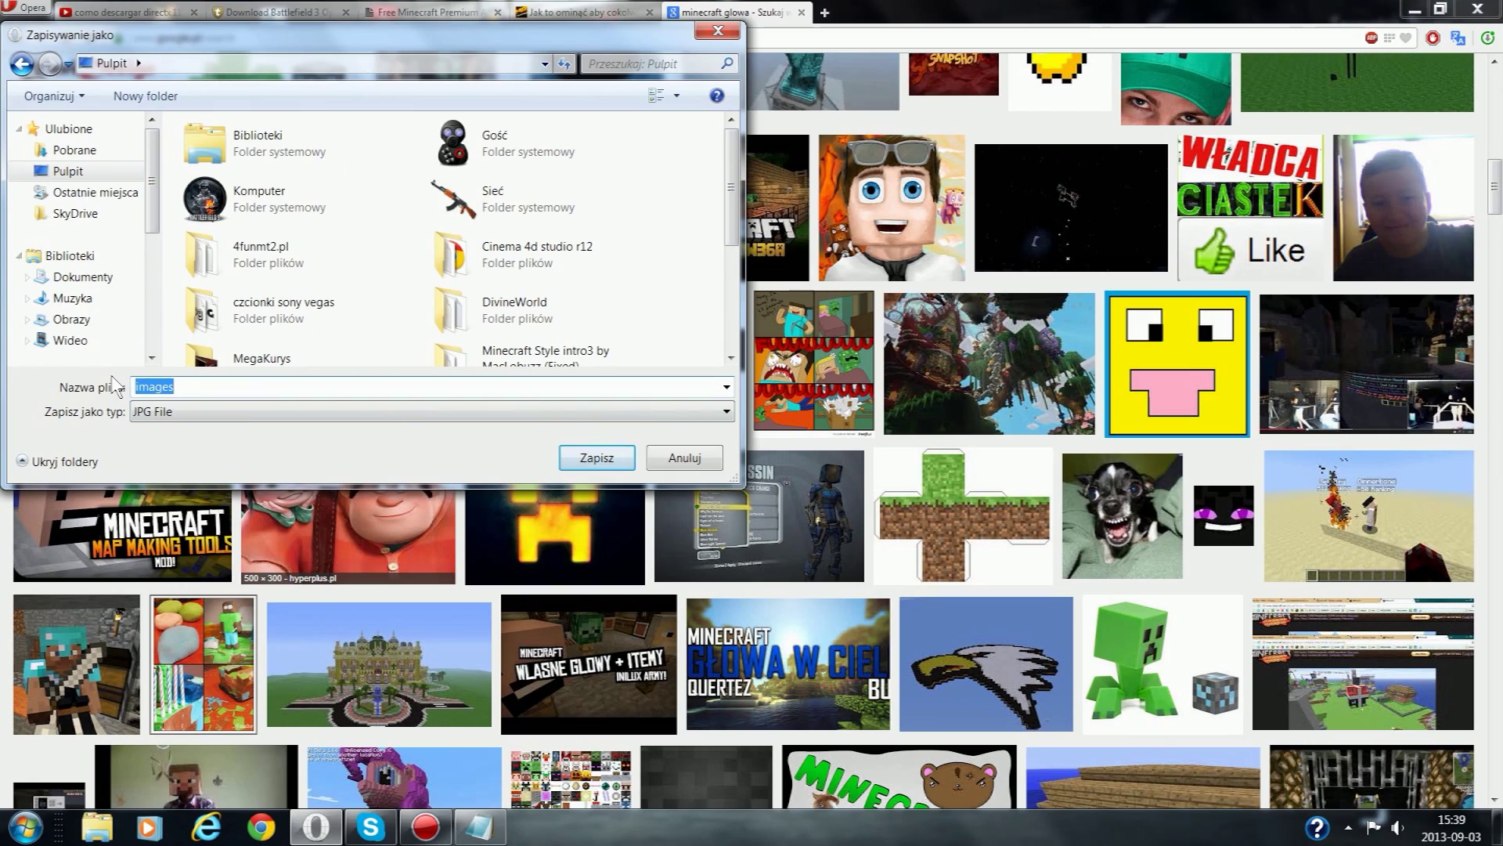
Step: Save the picture to the desktop as a JPG named "glowa" and minimize the browser
{"action": "type", "text": "glowa"}
{"action": "left_click", "coordinate": [596, 457]}
{"action": "left_click", "coordinate": [1413, 9]}
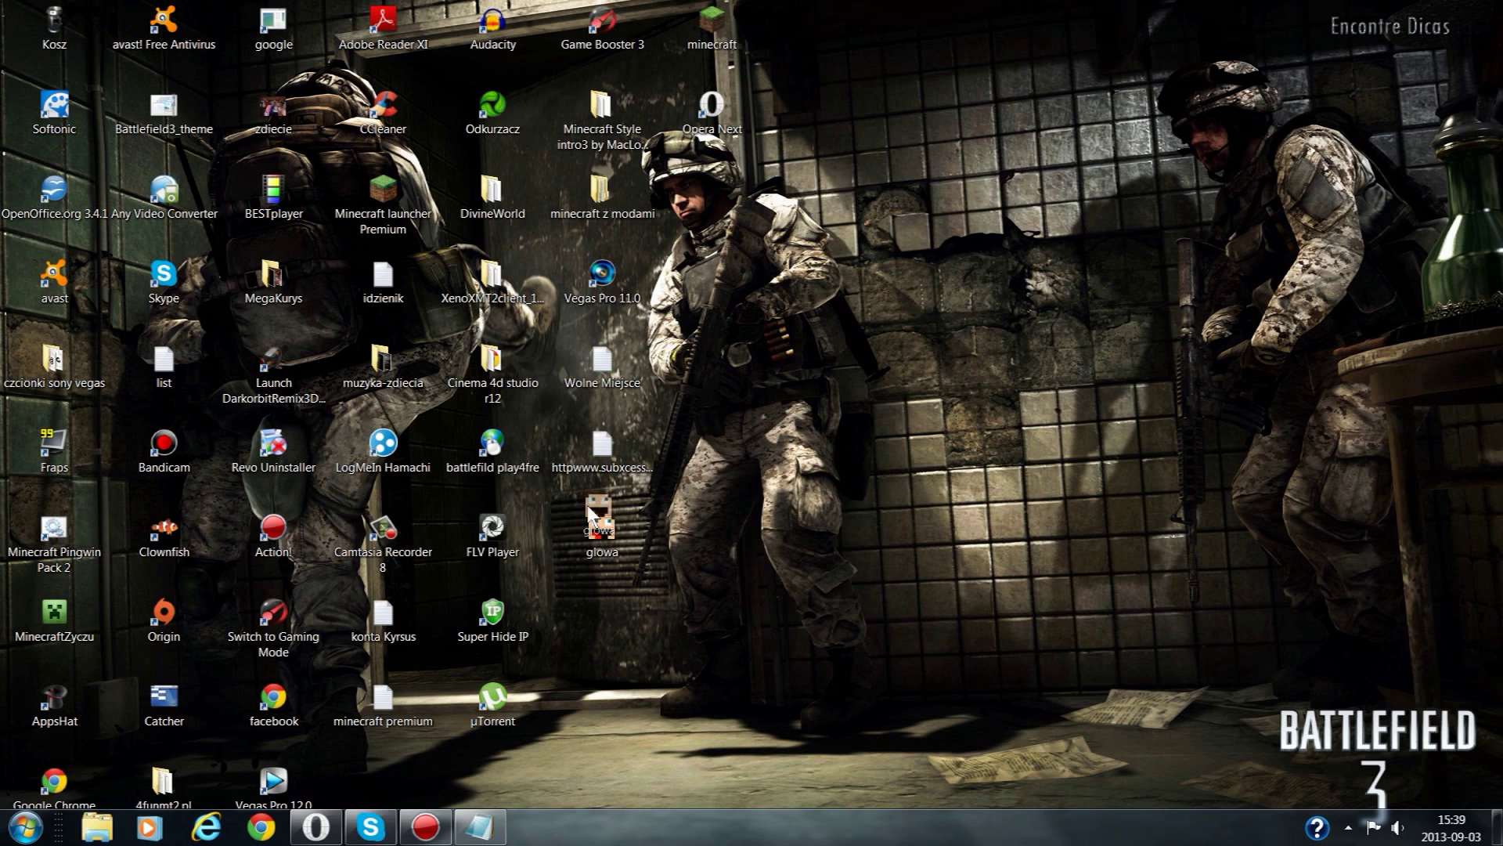
Step: Launch Vegas Pro 12.0 from the desktop and add two video tracks to the empty timeline
{"action": "left_click", "coordinate": [283, 787]}
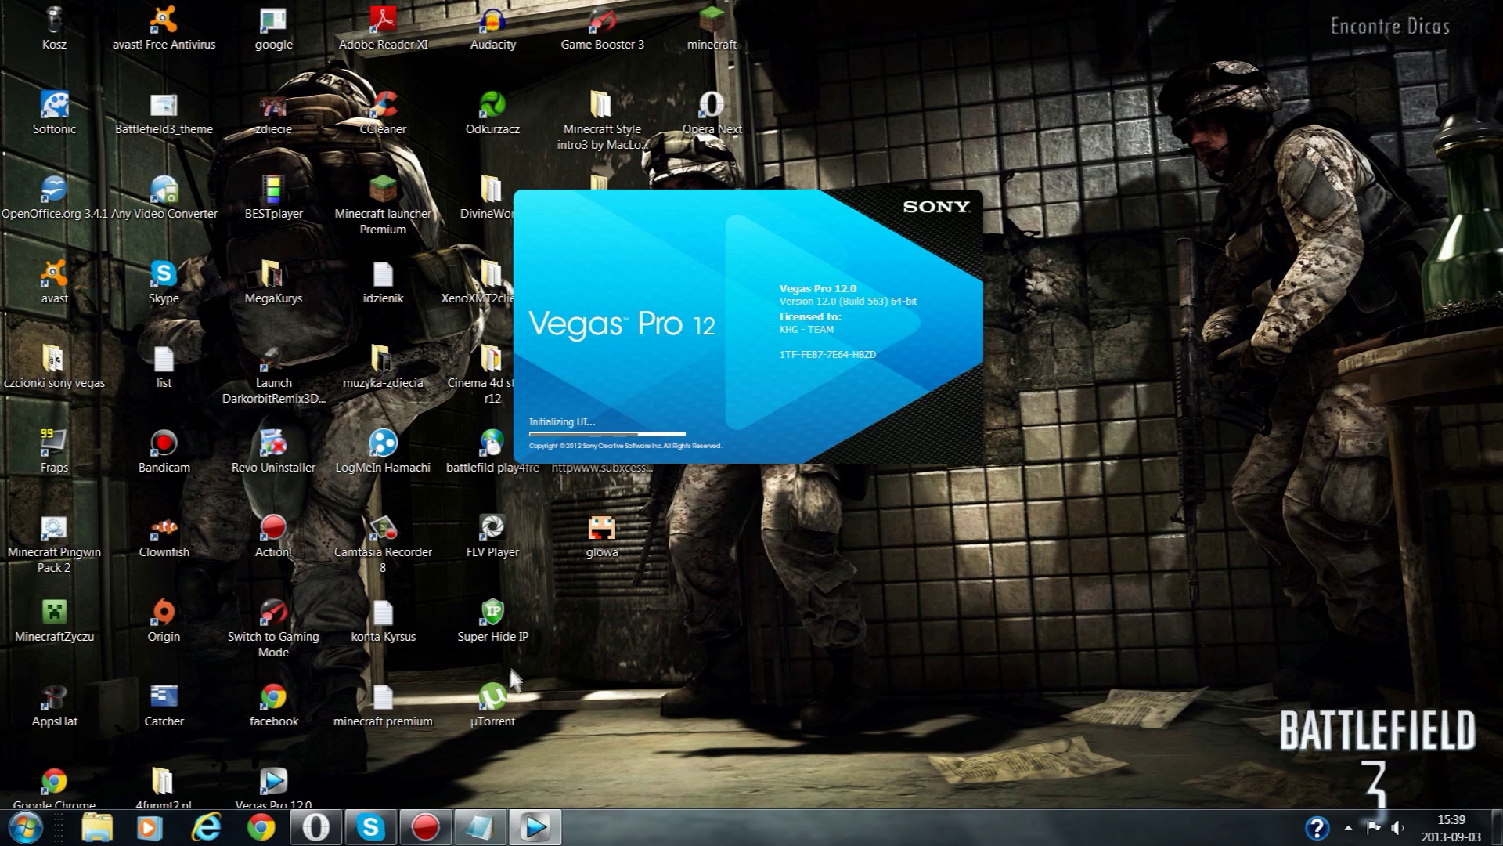
{"action": "left_click_drag", "start_coordinate": [917, 672], "coordinate": [1104, 338]}
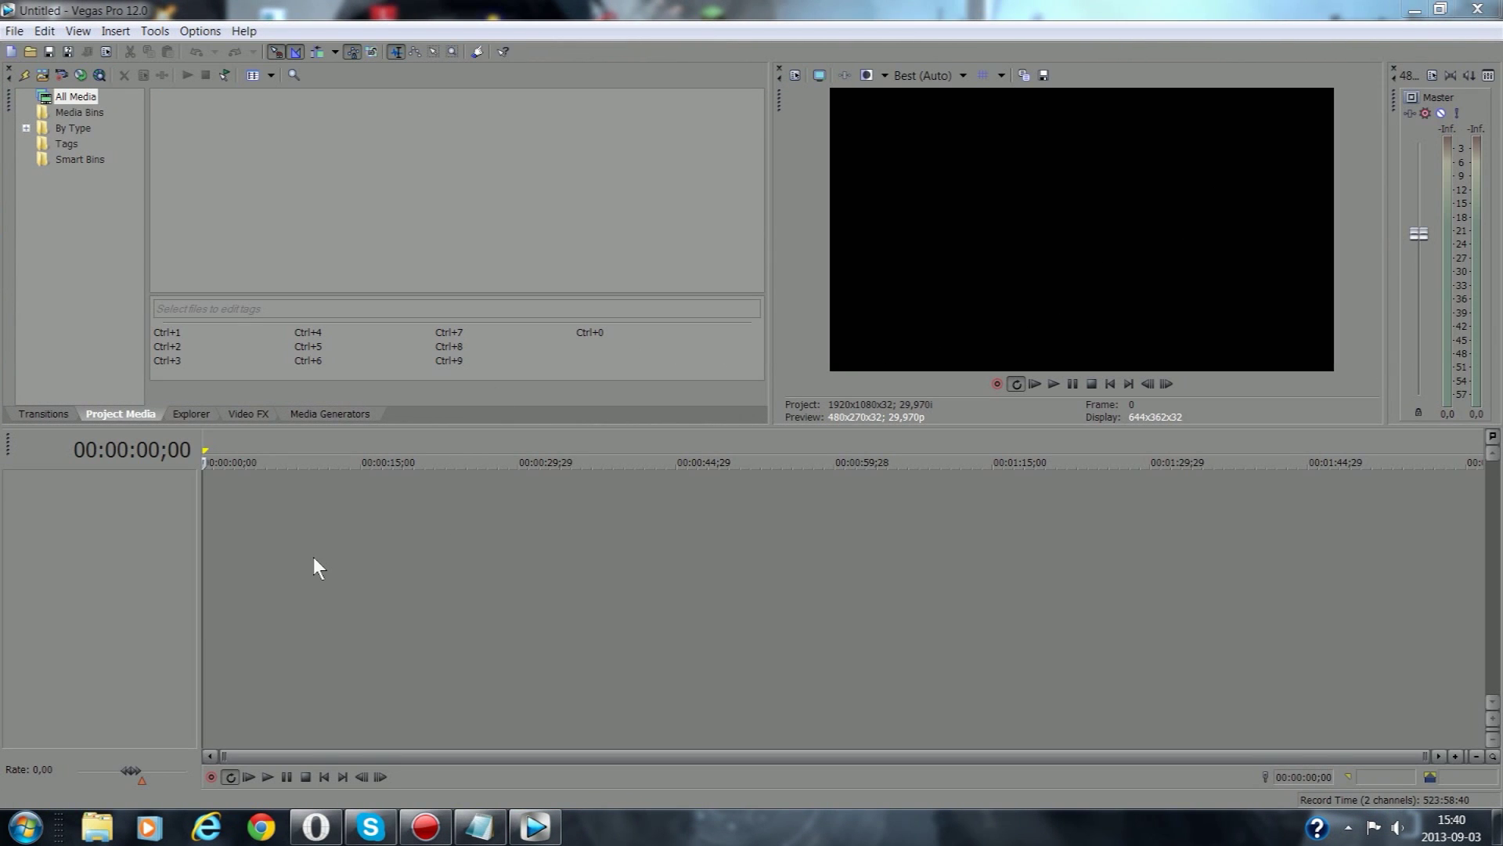
{"action": "right_click", "coordinate": [313, 558]}
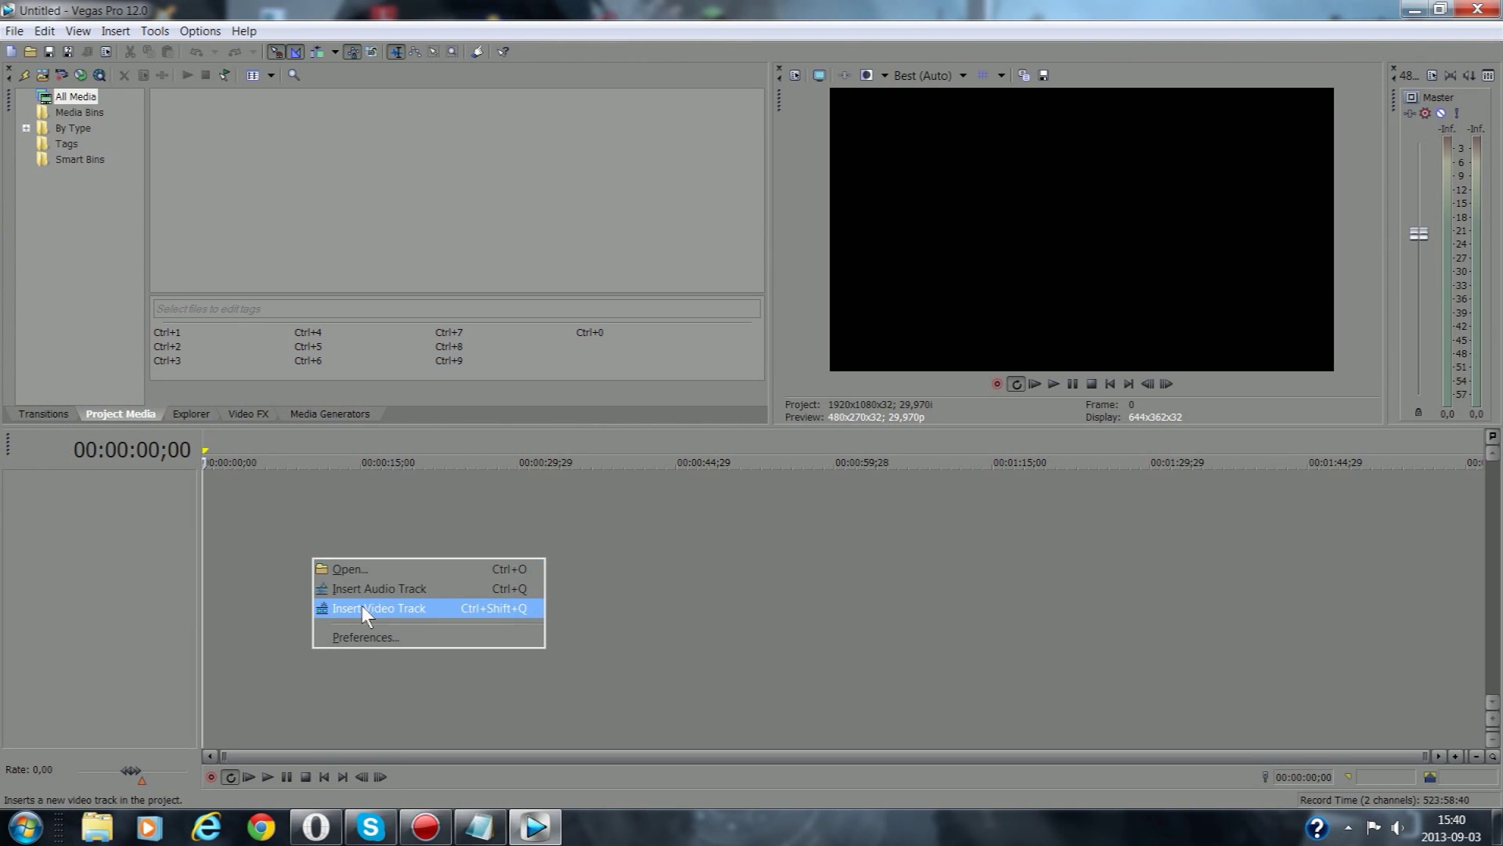
{"action": "left_click", "coordinate": [362, 608]}
{"action": "right_click", "coordinate": [346, 562]}
{"action": "left_click", "coordinate": [382, 615]}
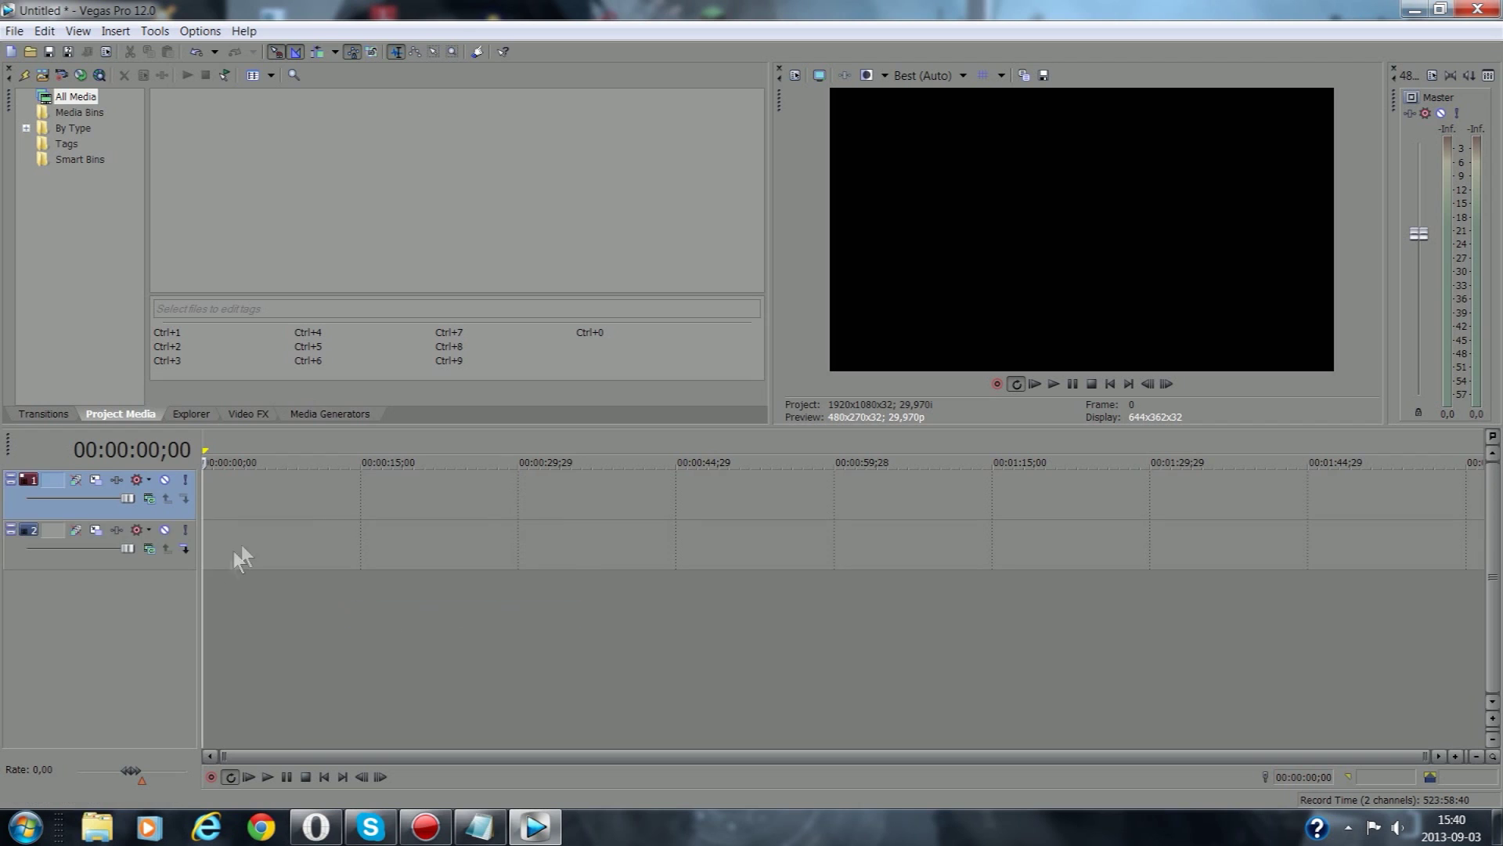
Step: Insert a text media event on video track 2 and shrink its title to a scale of about 0.745
{"action": "right_click", "coordinate": [251, 542]}
{"action": "left_click", "coordinate": [303, 525]}
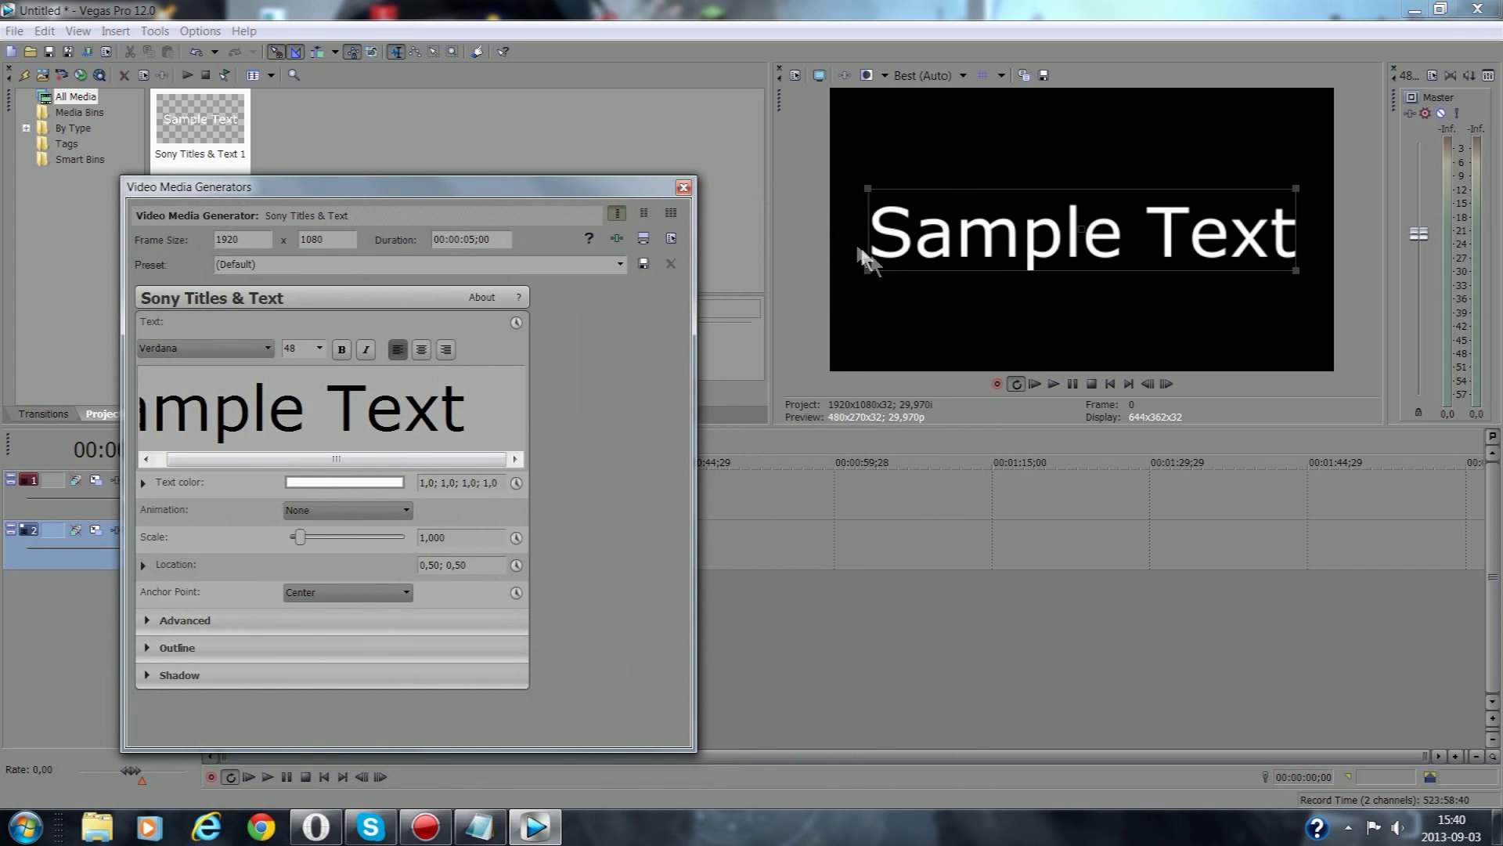
{"action": "left_click_drag", "start_coordinate": [869, 261], "coordinate": [896, 232]}
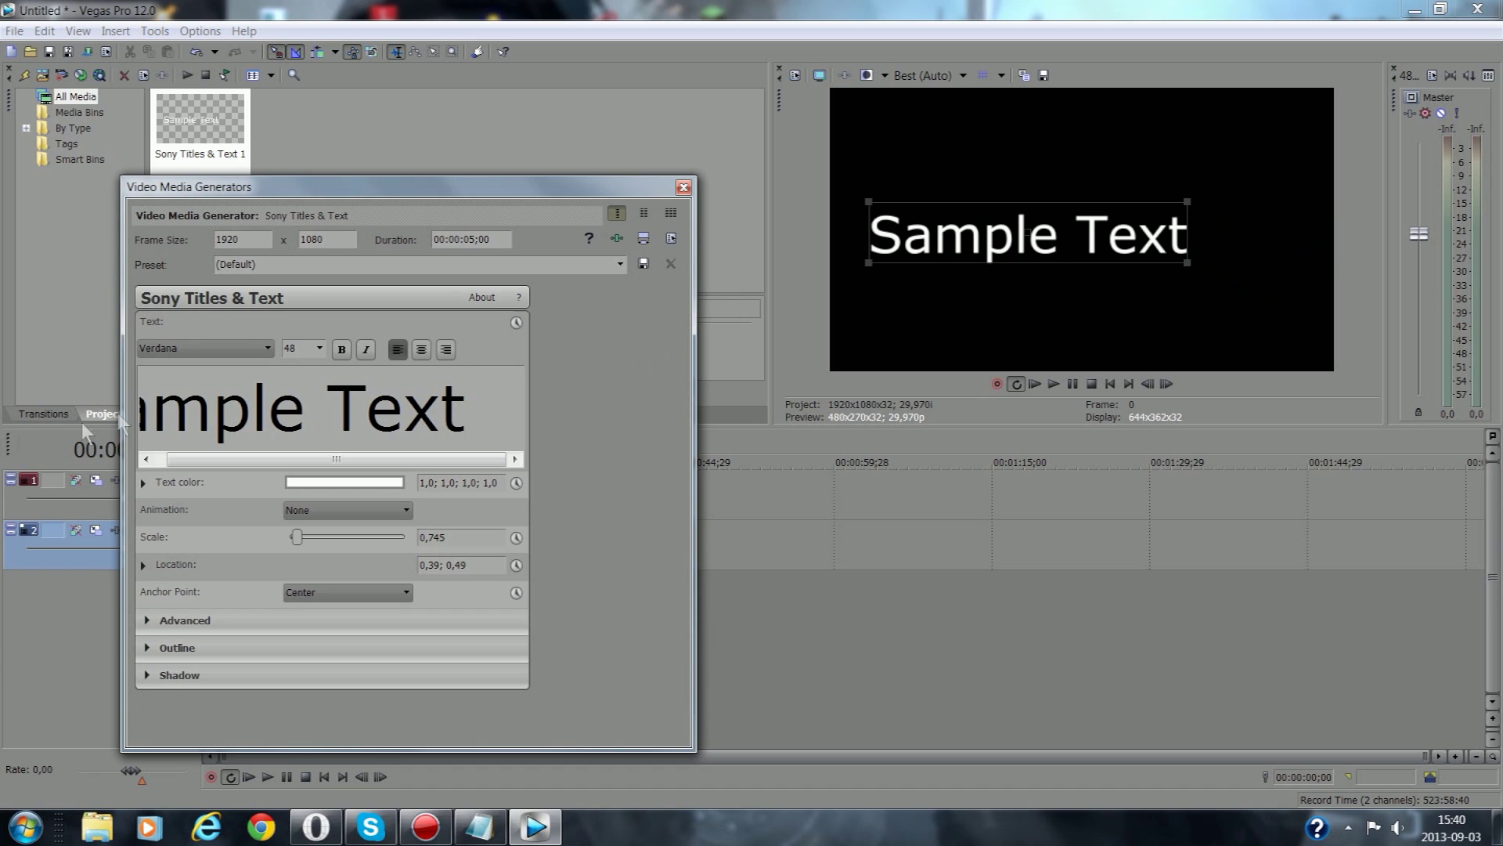
Step: Replace the sample text with "MegaKurys" and close the text generator
{"action": "key", "text": "ctrl+a"}
{"action": "key", "text": "Delete"}
{"action": "type", "text": "M"}
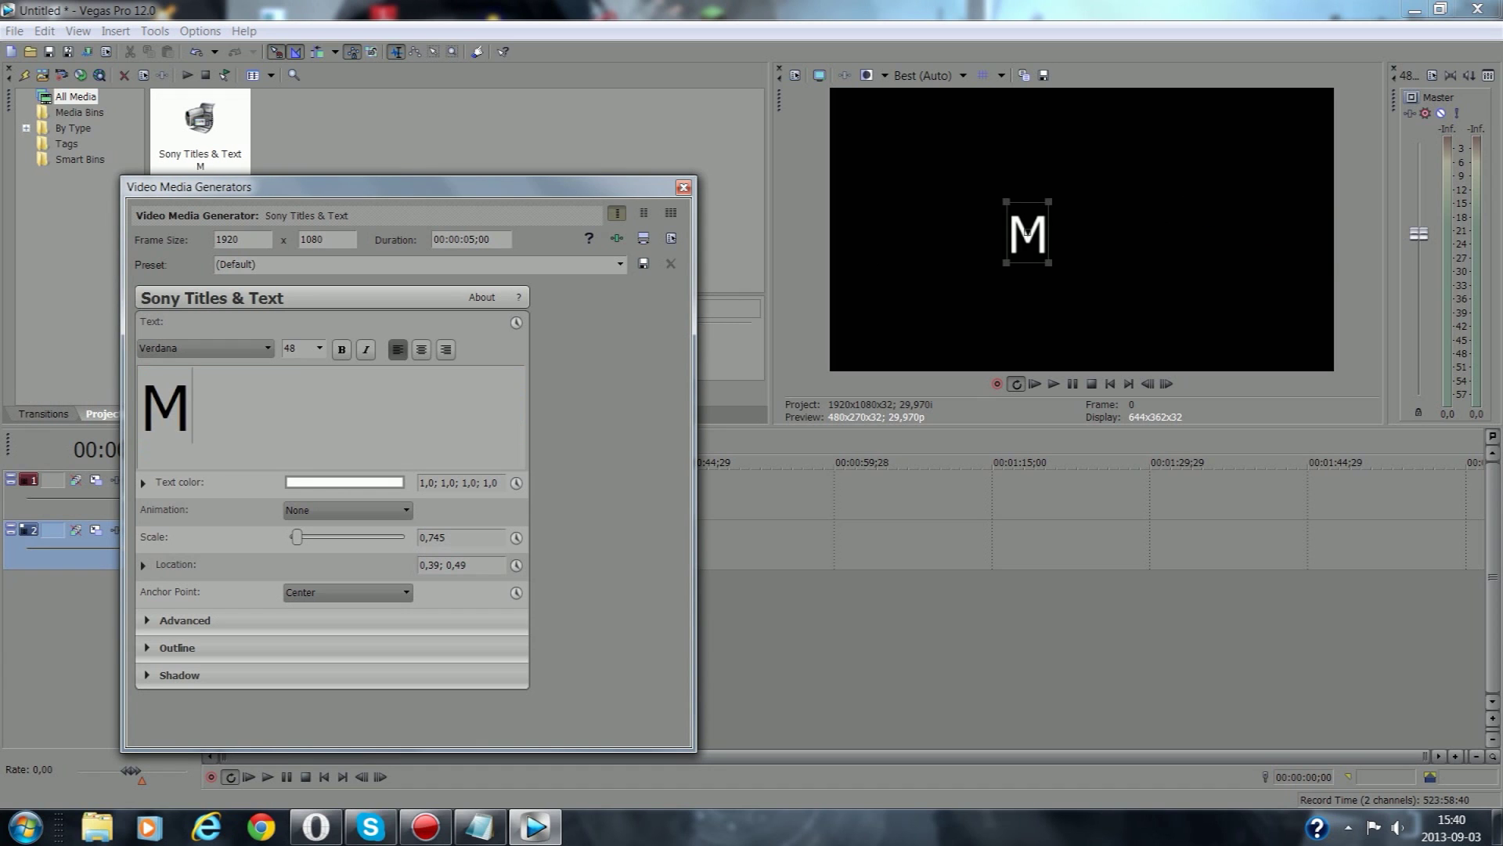
{"action": "type", "text": "egaKu"}
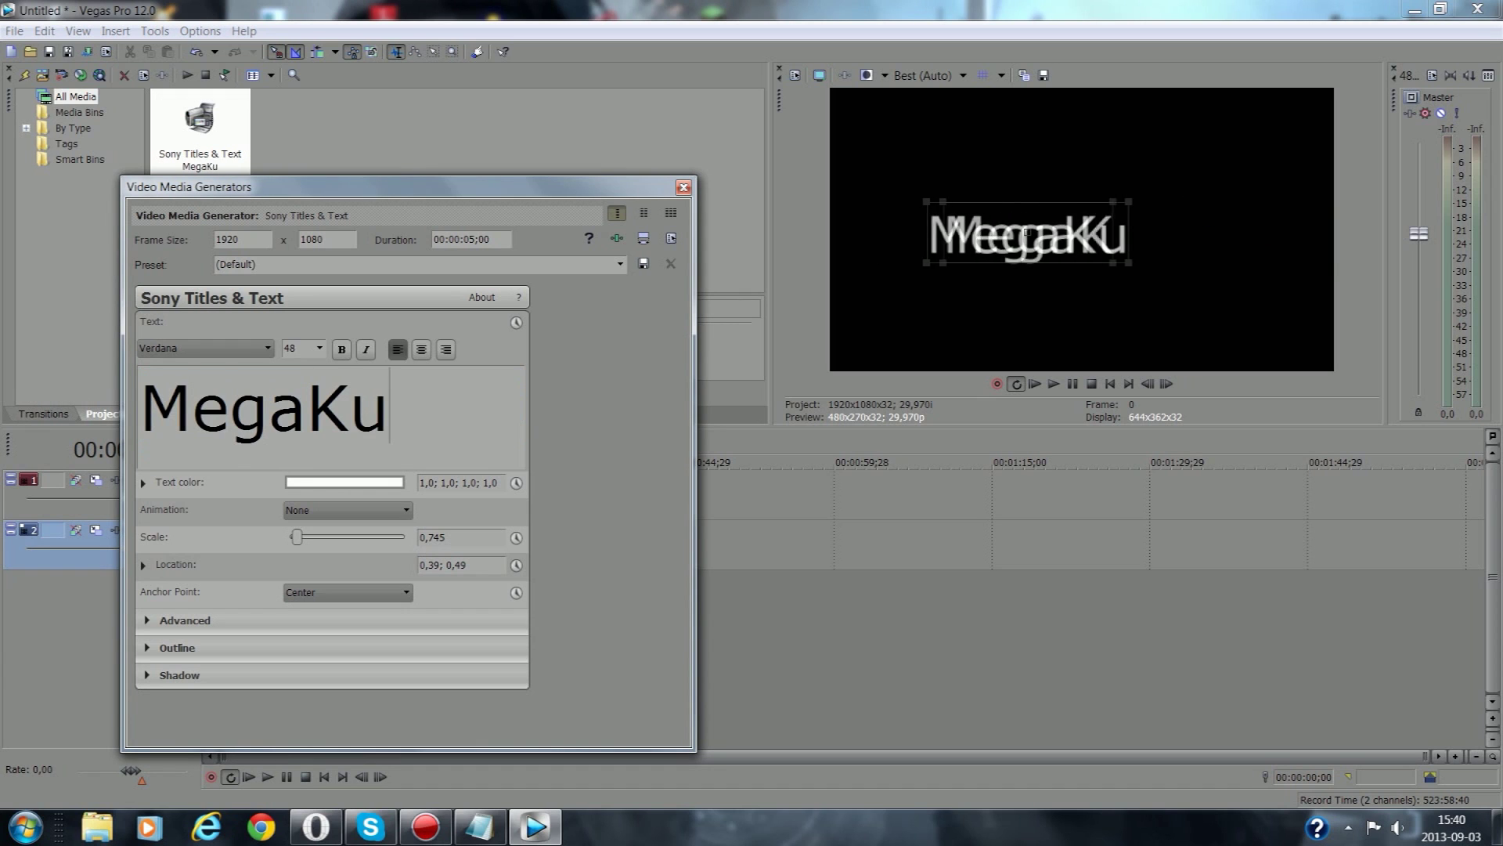
{"action": "type", "text": "rys"}
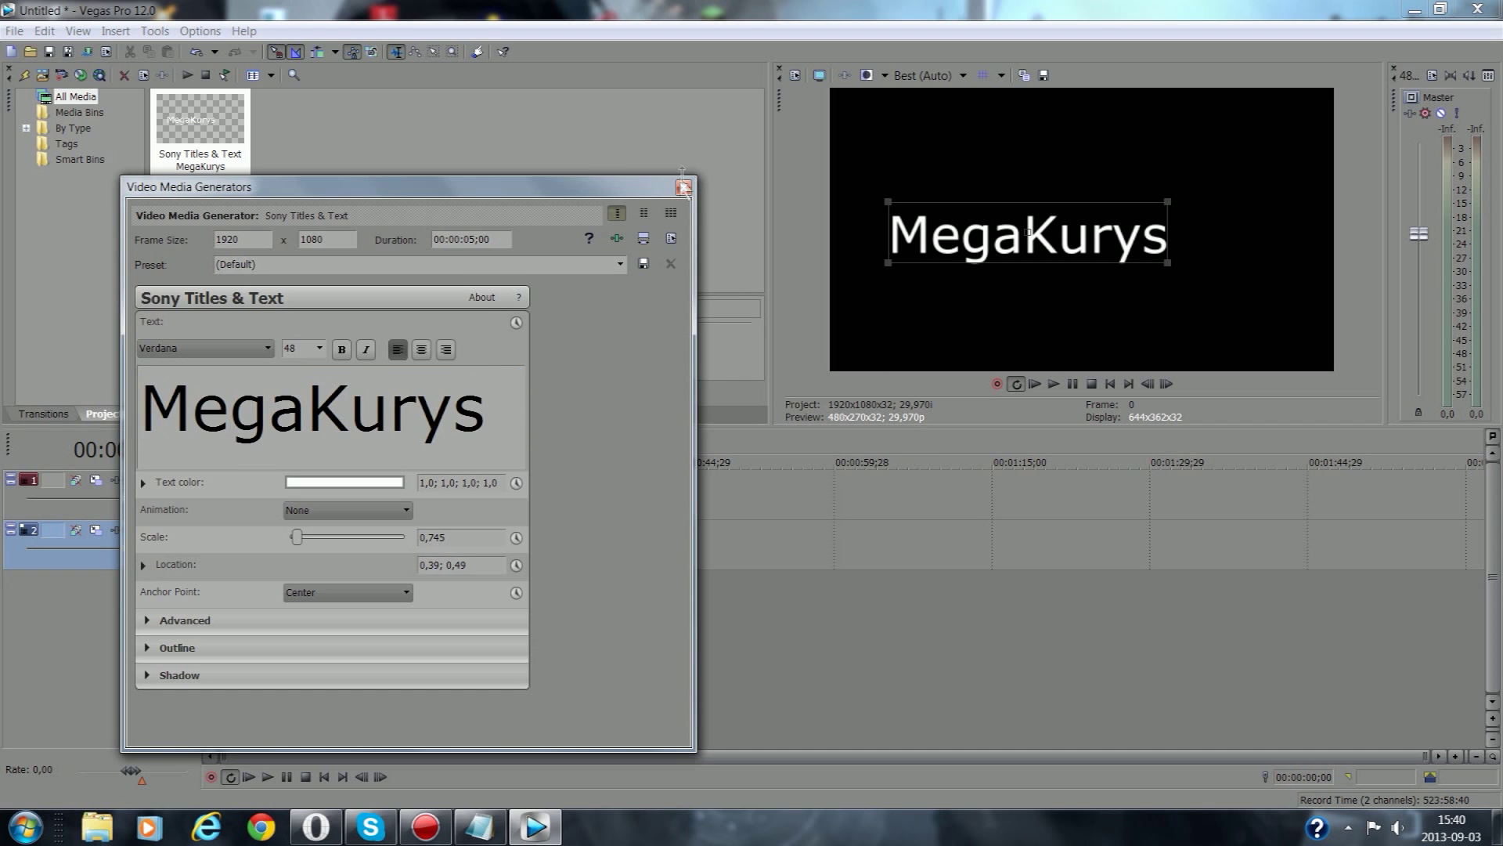
{"action": "left_click", "coordinate": [684, 188]}
Step: Switch to Notepad, write the note "UWAGA NIE MOZE BYC OBRAZEK-CZYLI GLOWA Z NP TEKSTEM", and minimize it
{"action": "left_click", "coordinate": [480, 826]}
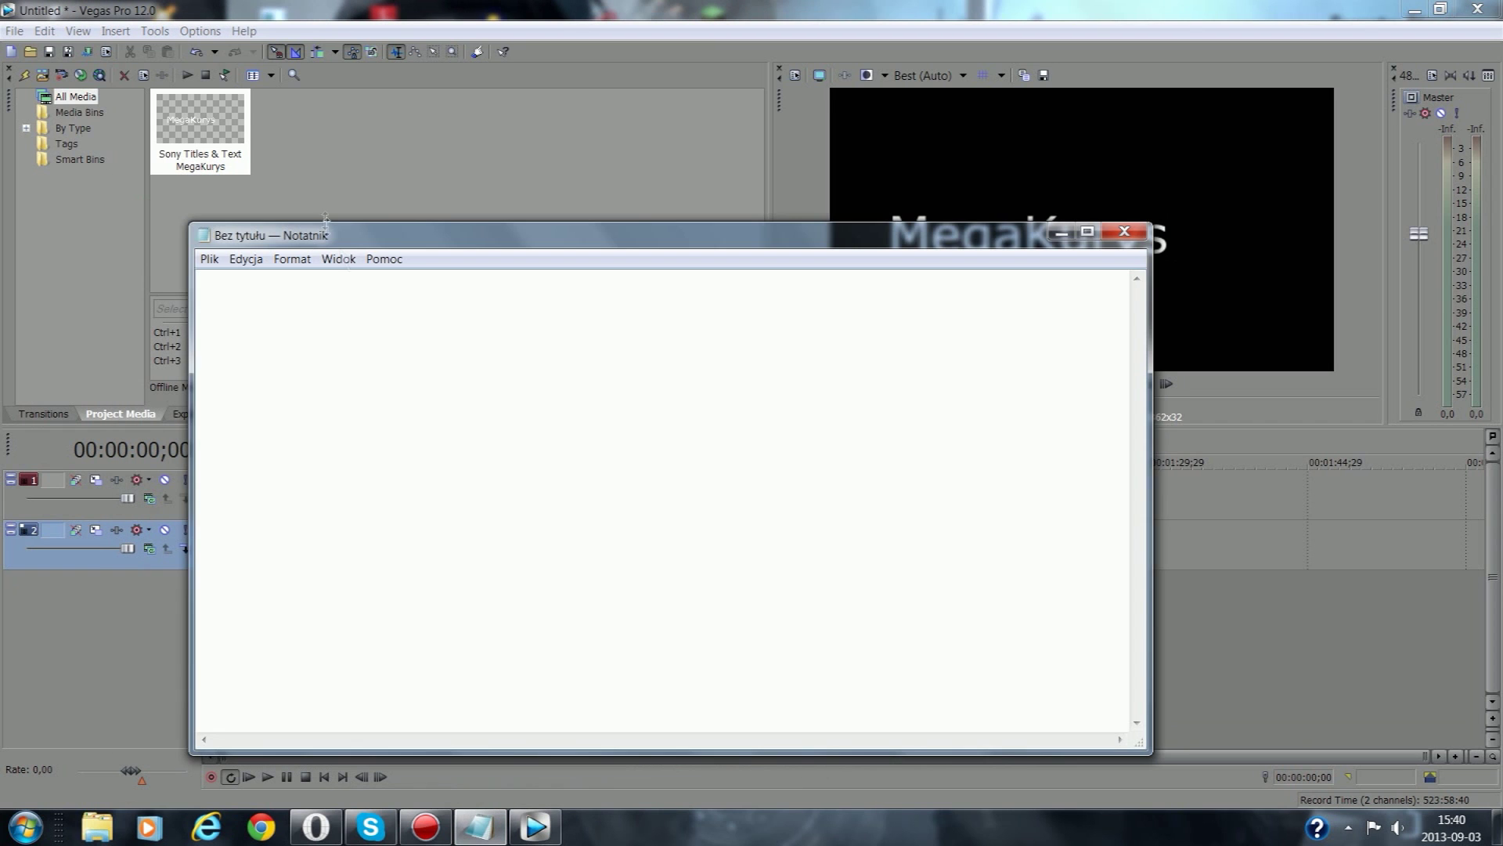
{"action": "left_click_drag", "start_coordinate": [546, 220], "coordinate": [404, 209]}
{"action": "type", "text": "U"}
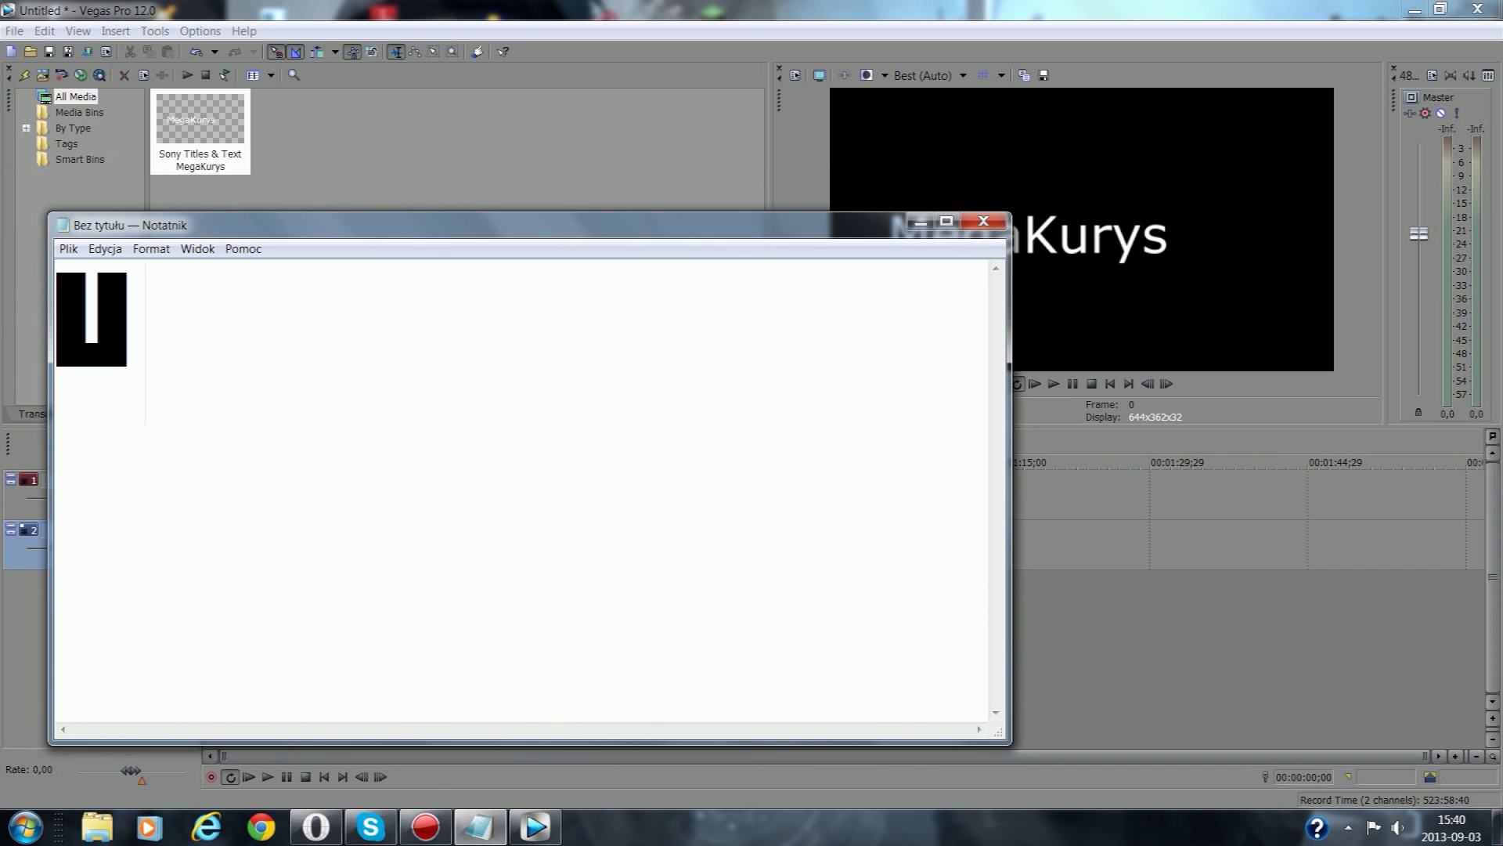
{"action": "type", "text": "WAGA NIE"}
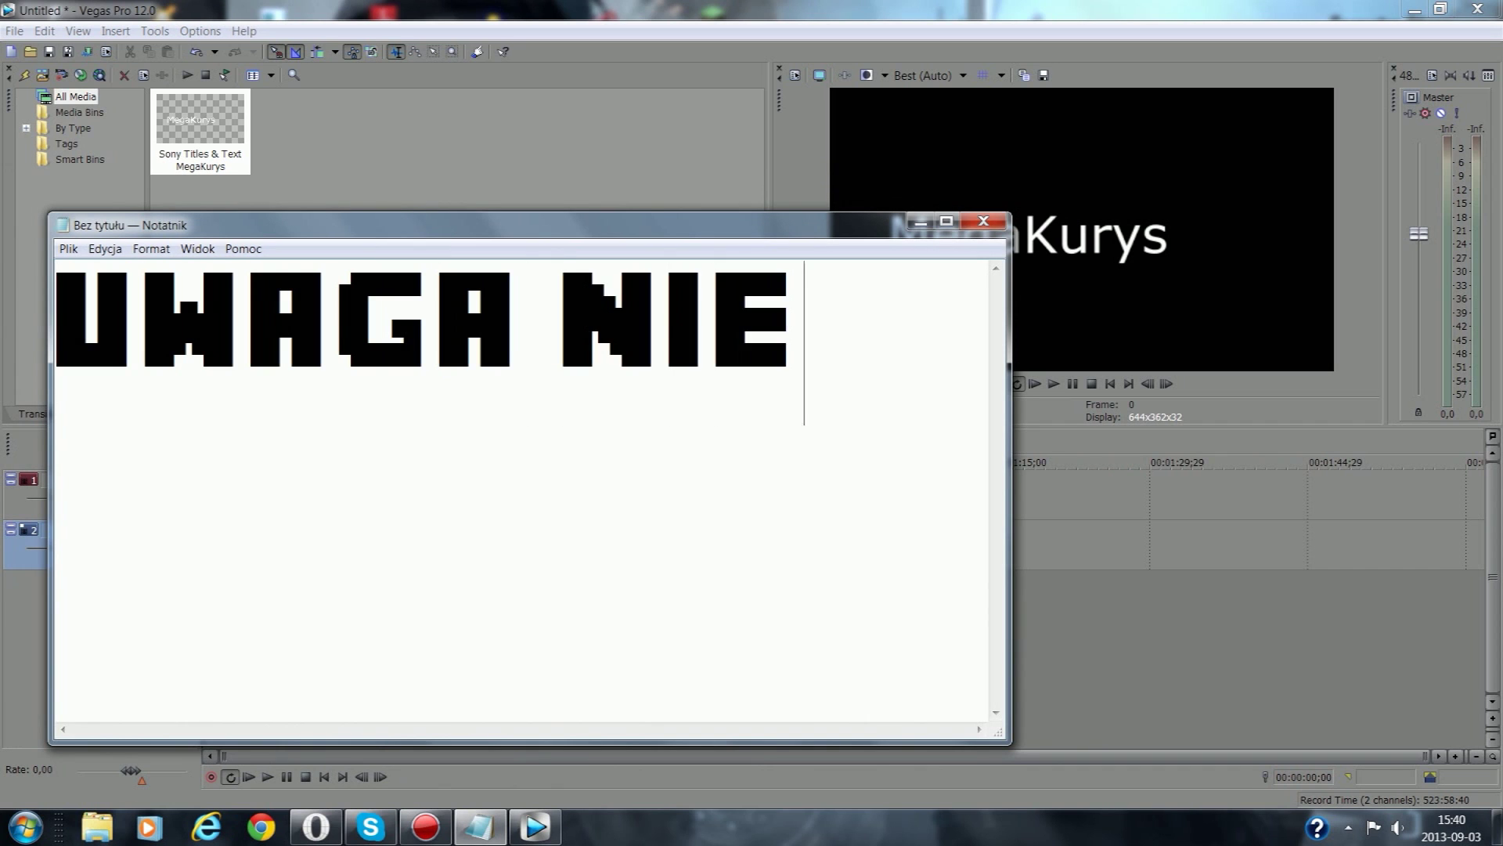
{"action": "type", "text": " MOZE BYC"}
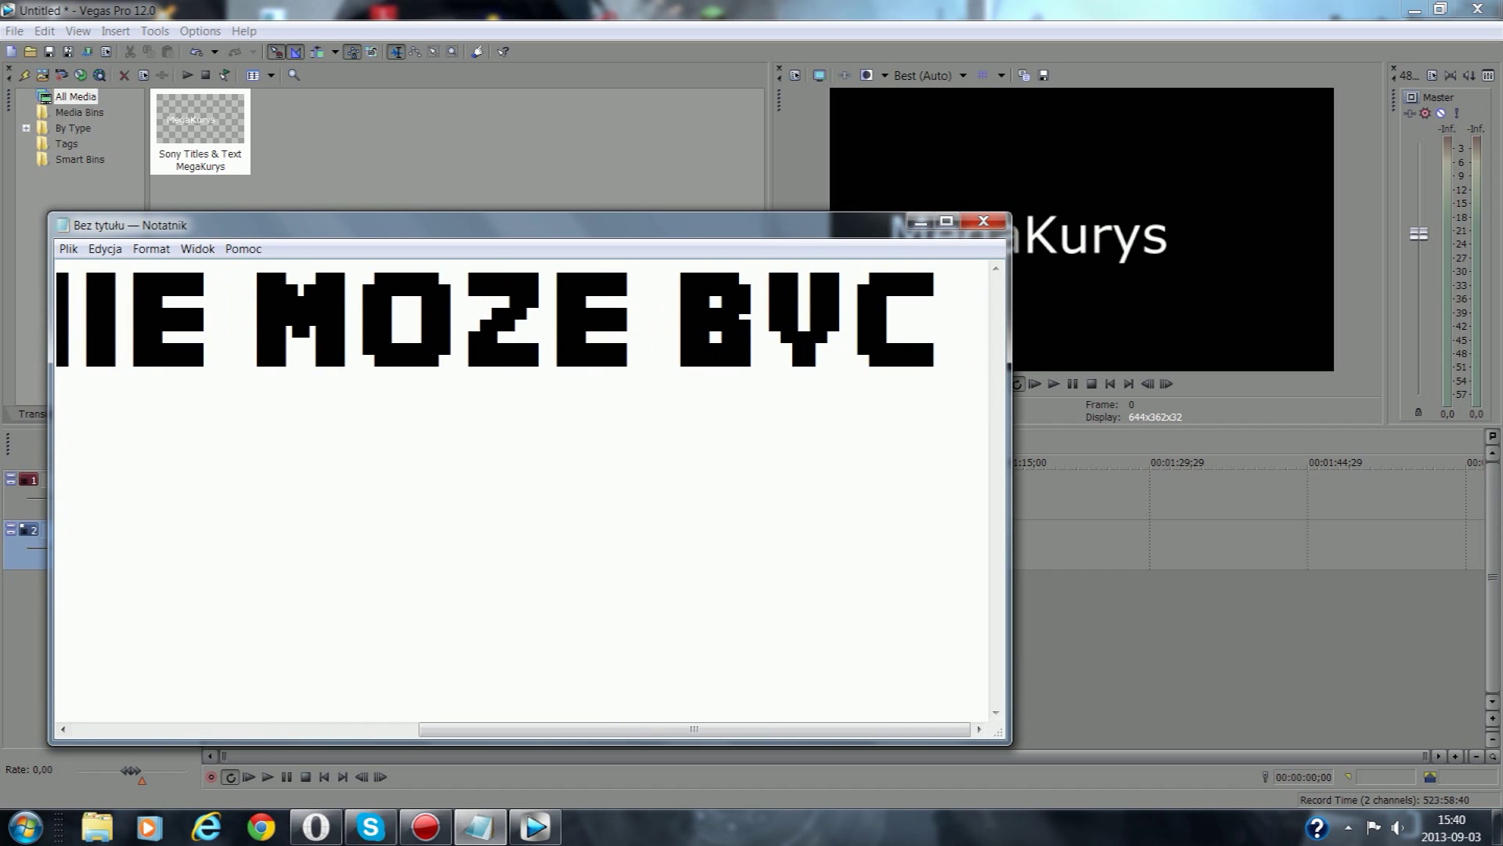
{"action": "type", "text": " OBRAZ"}
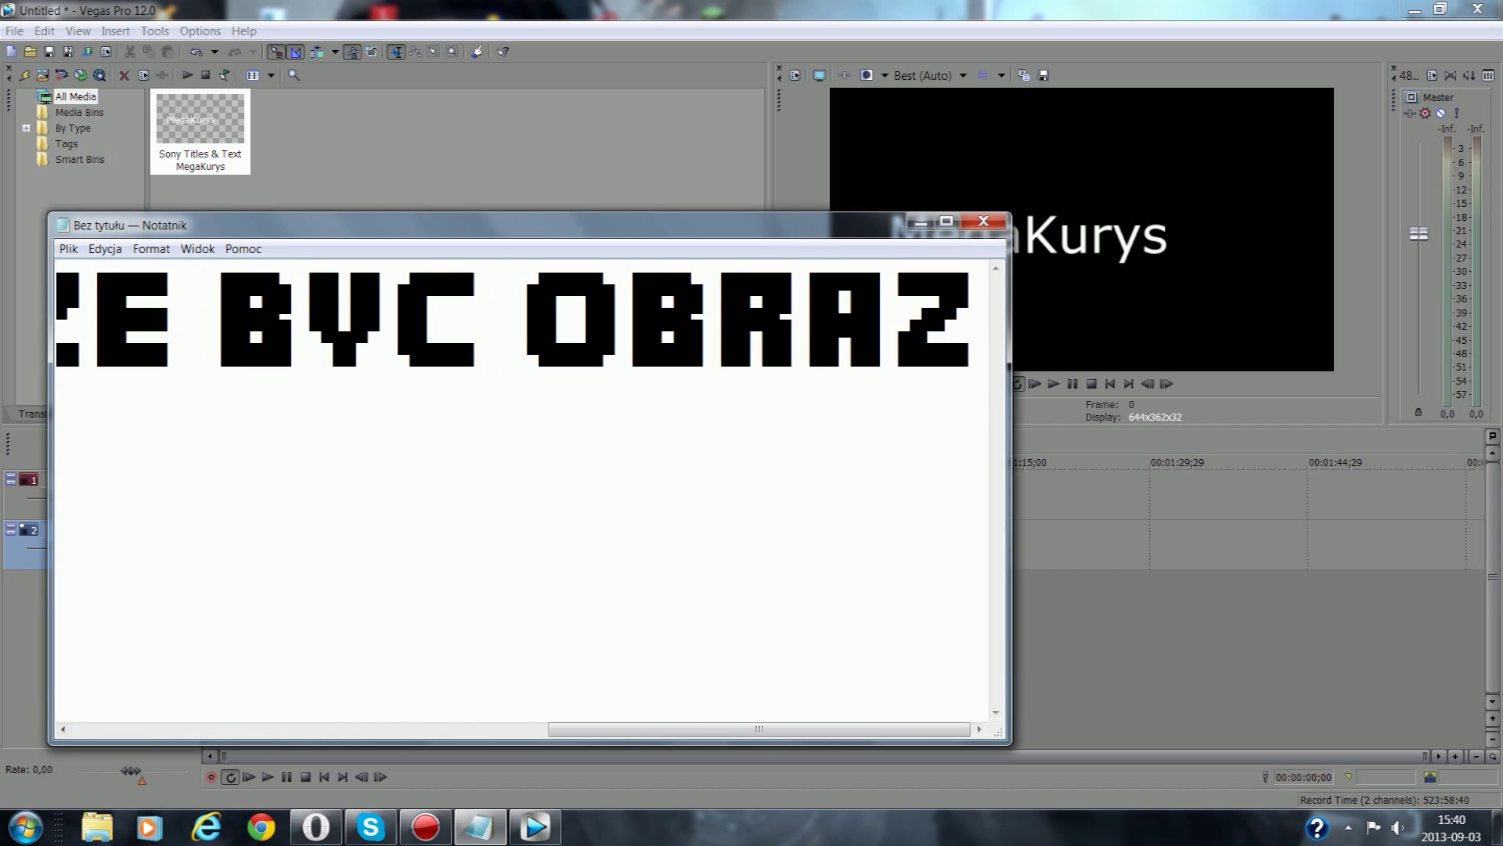
{"action": "type", "text": "EK-CZYLI"}
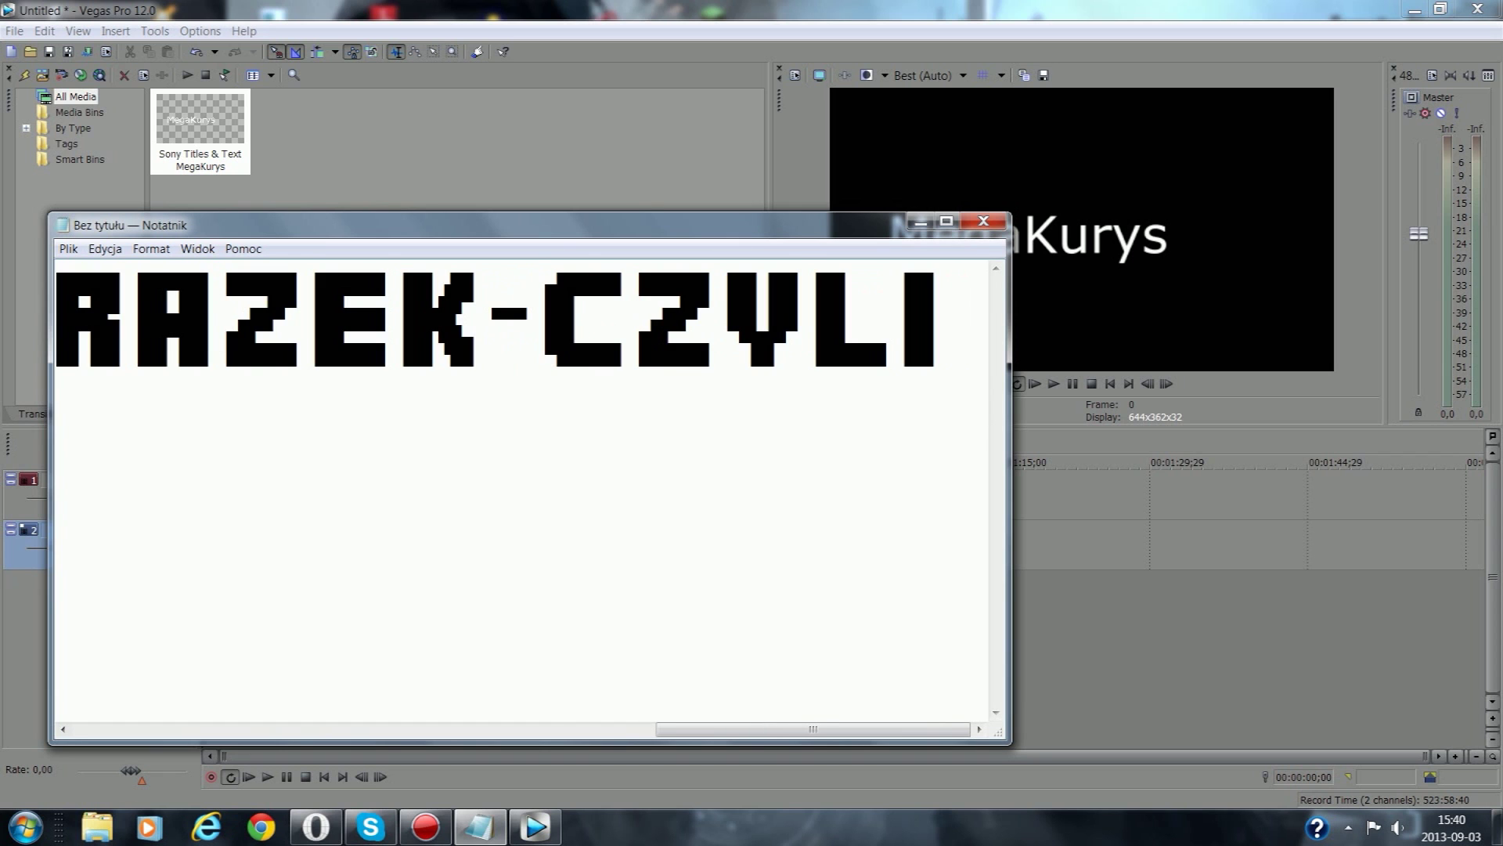
{"action": "type", "text": " GLOWA"}
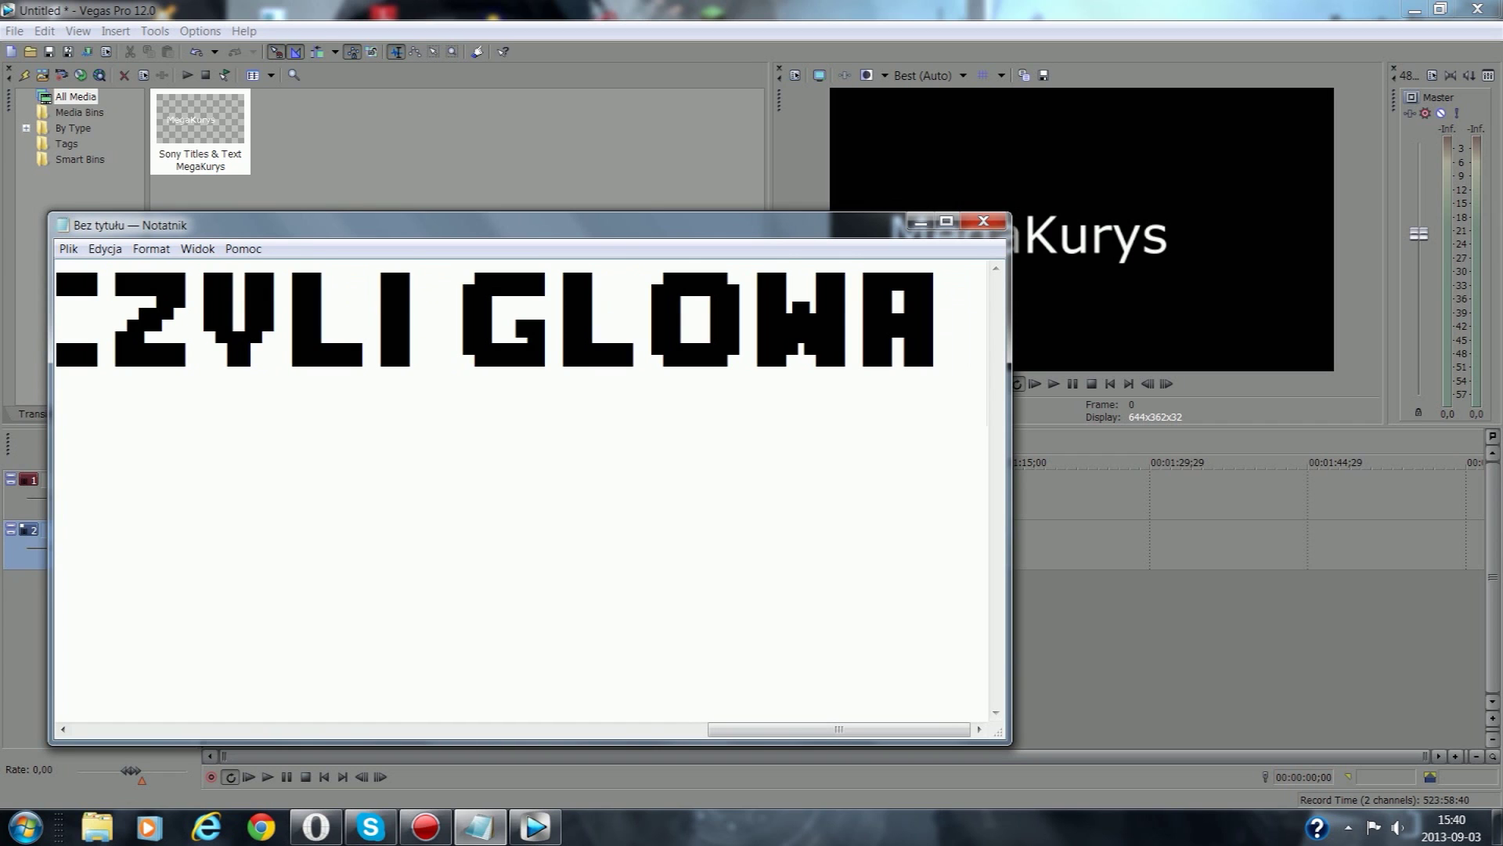
{"action": "type", "text": " Z "}
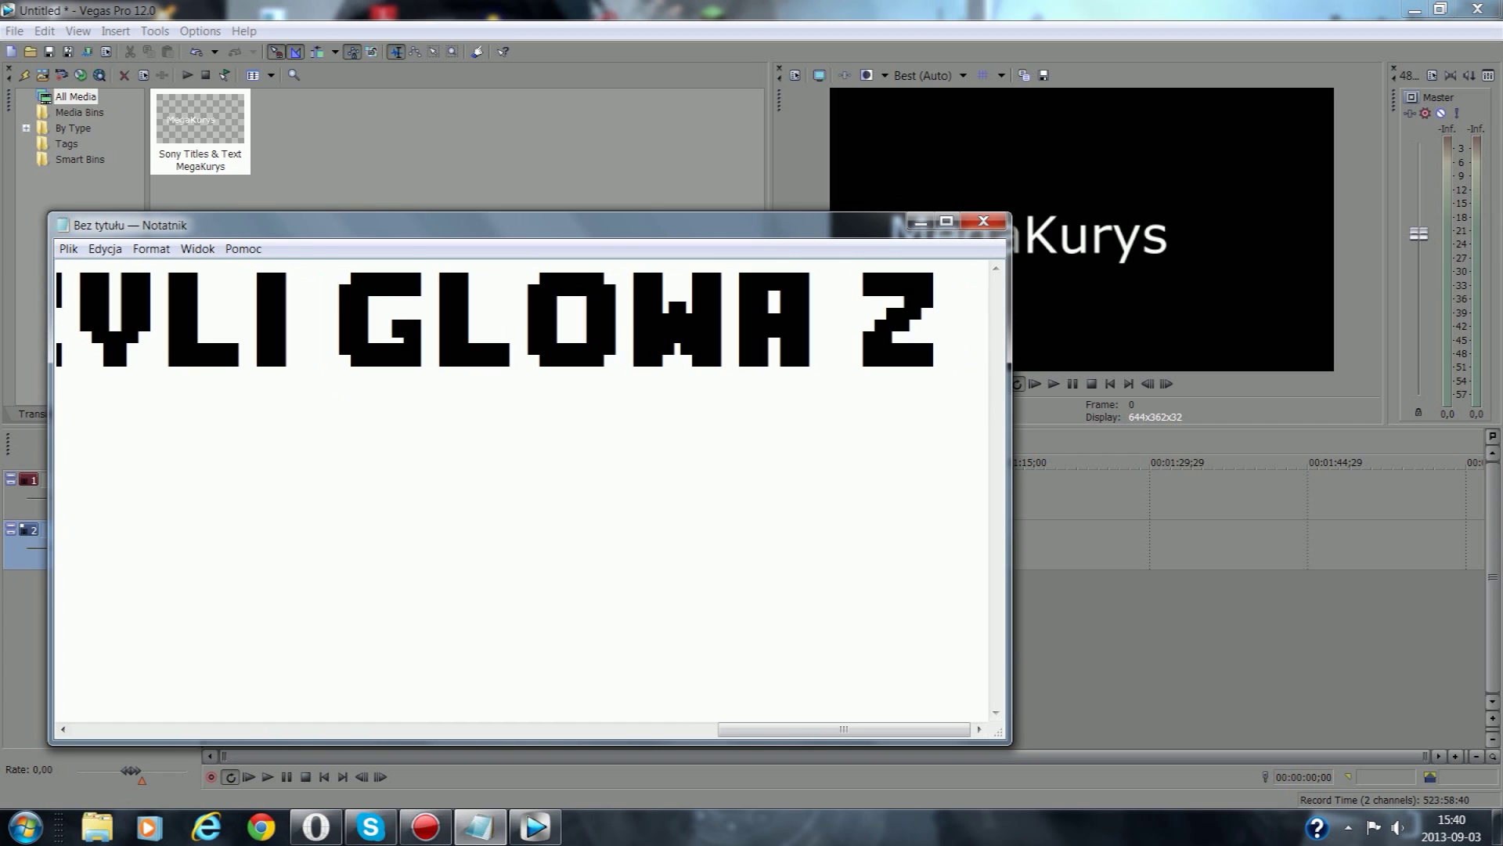
{"action": "type", "text": "NP"}
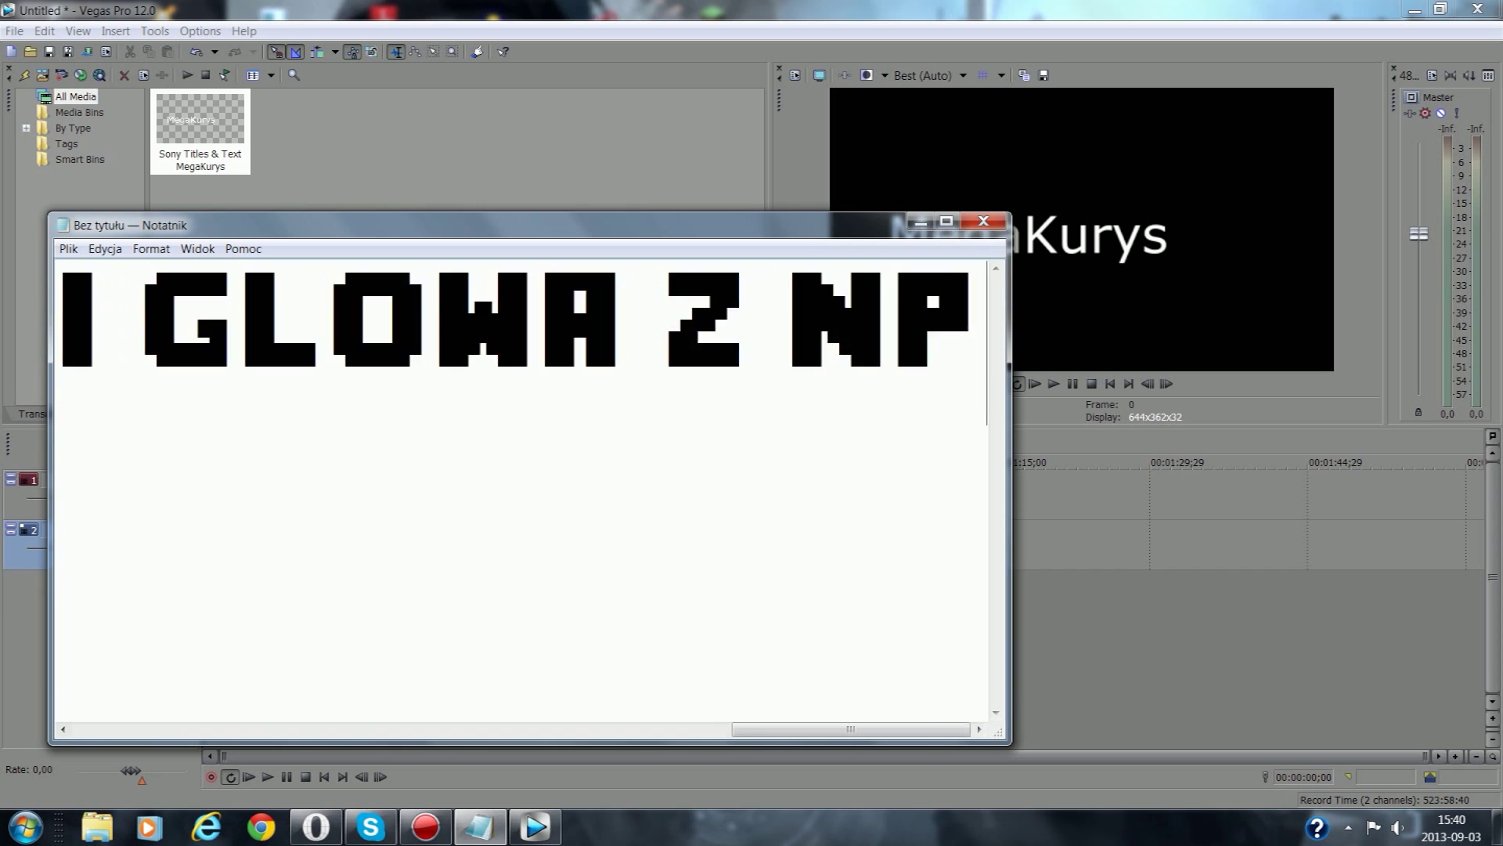
{"action": "type", "text": " TEKSTEM"}
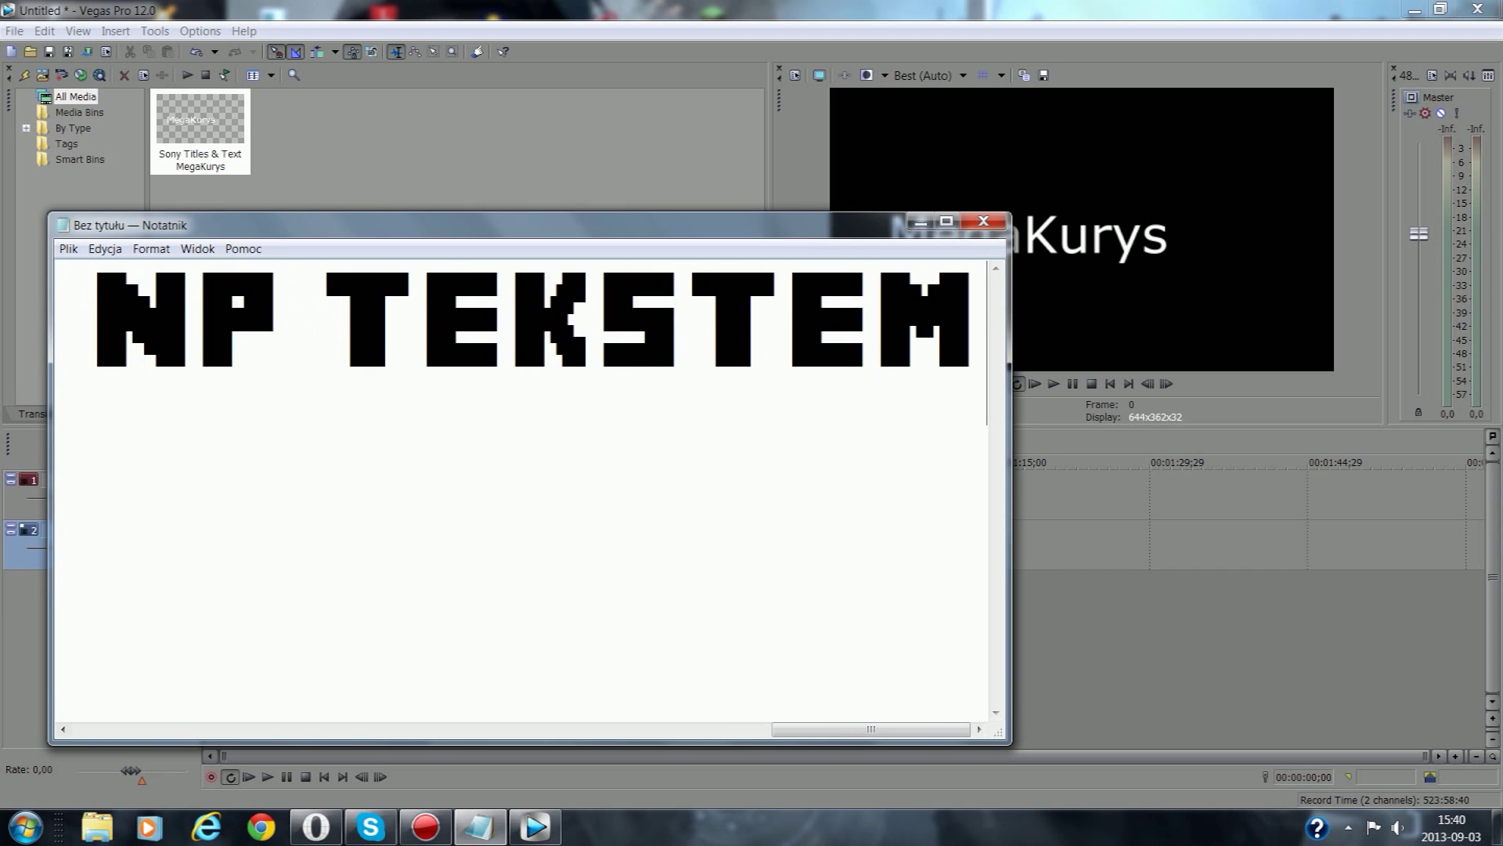
{"action": "left_click", "coordinate": [920, 223]}
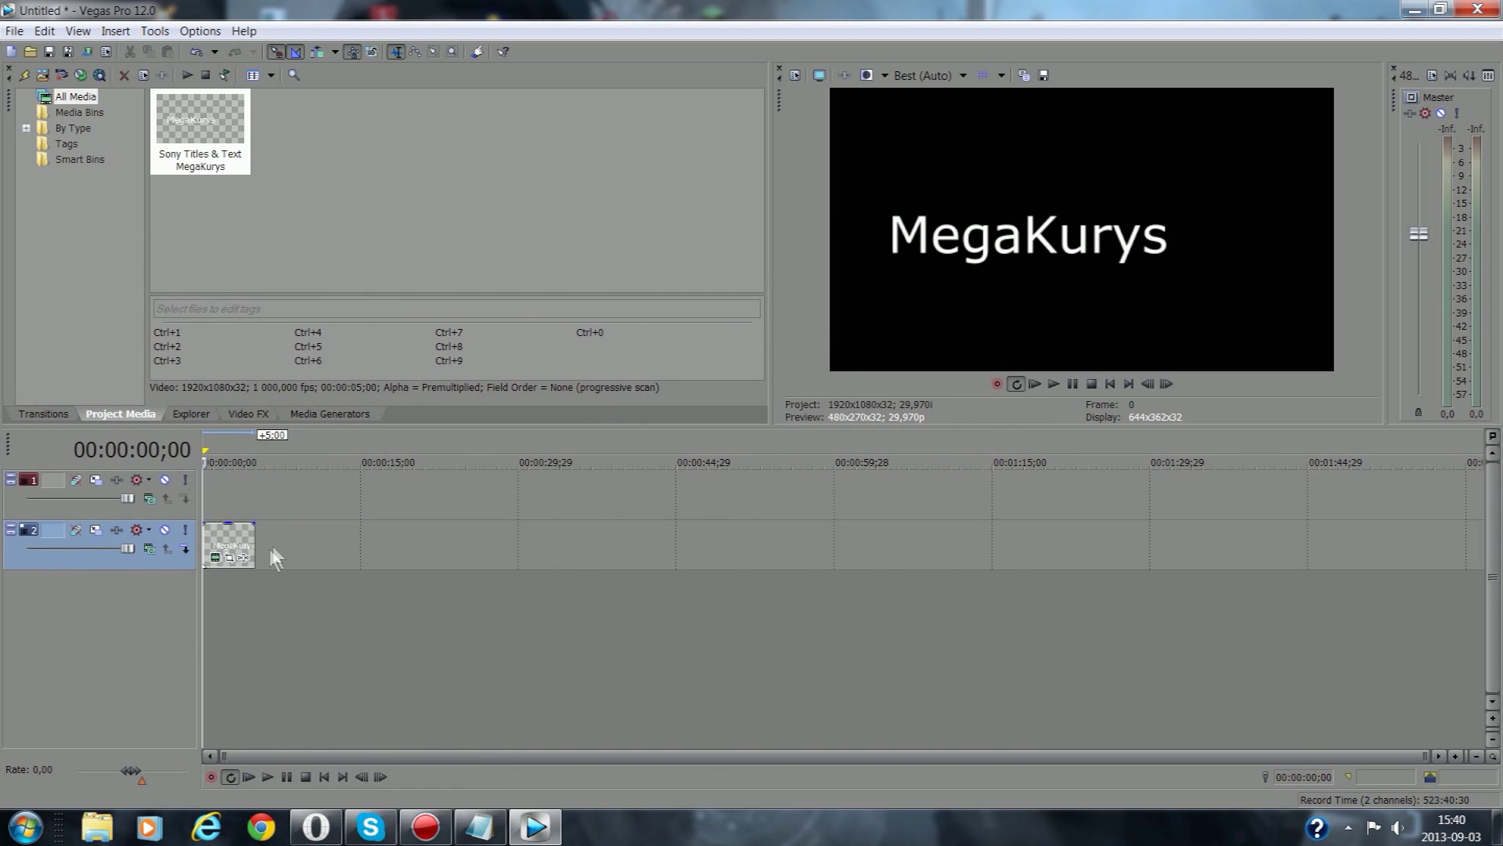
Step: Place the glowa image from the desktop at the start of video track 1 and open that track's Track Motion
{"action": "left_click", "coordinate": [1415, 10]}
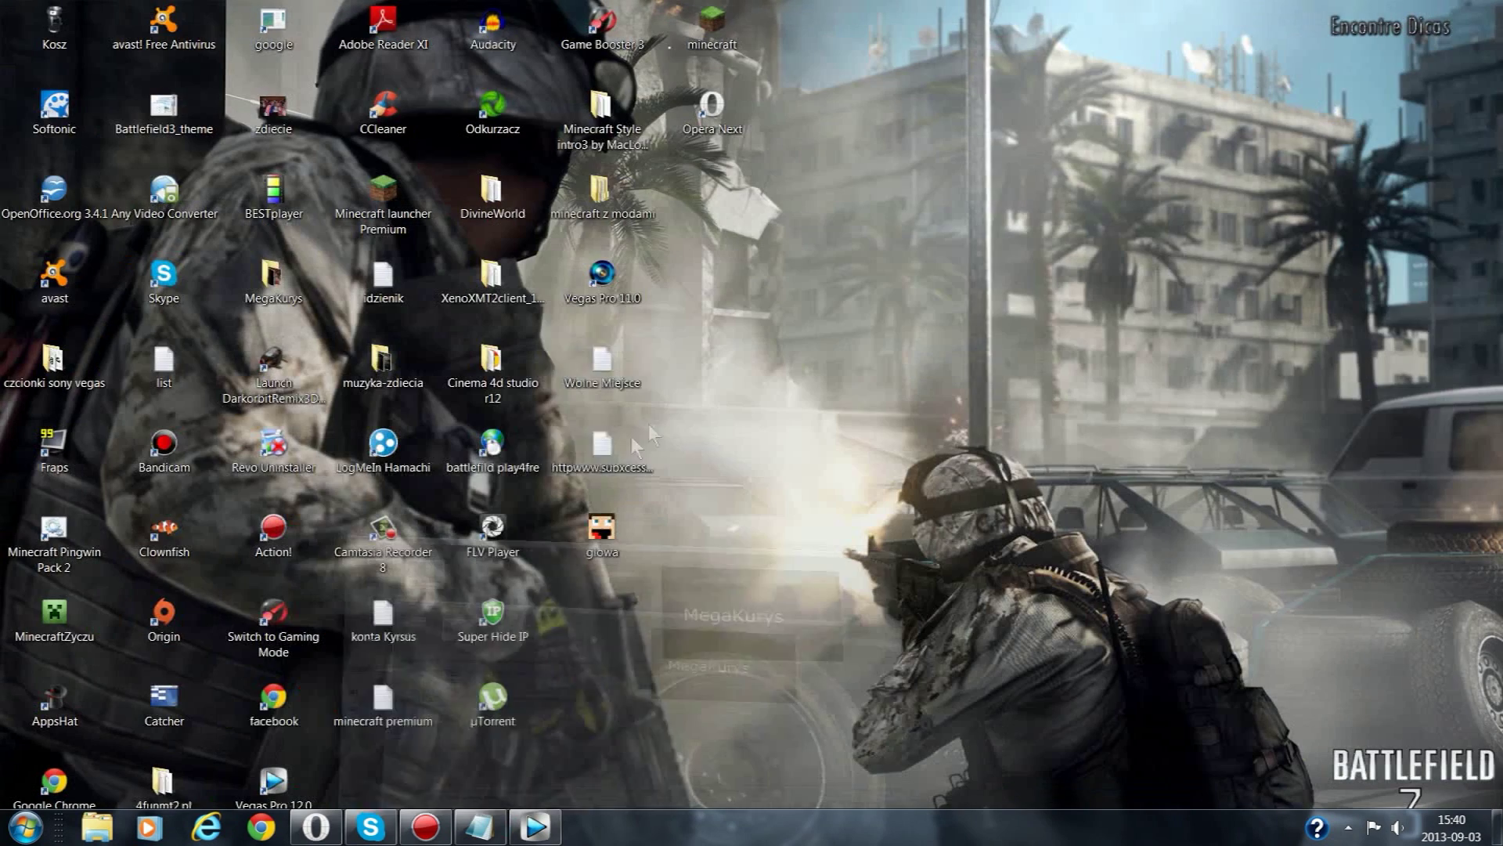
{"action": "left_click_drag", "start_coordinate": [586, 538], "coordinate": [239, 505]}
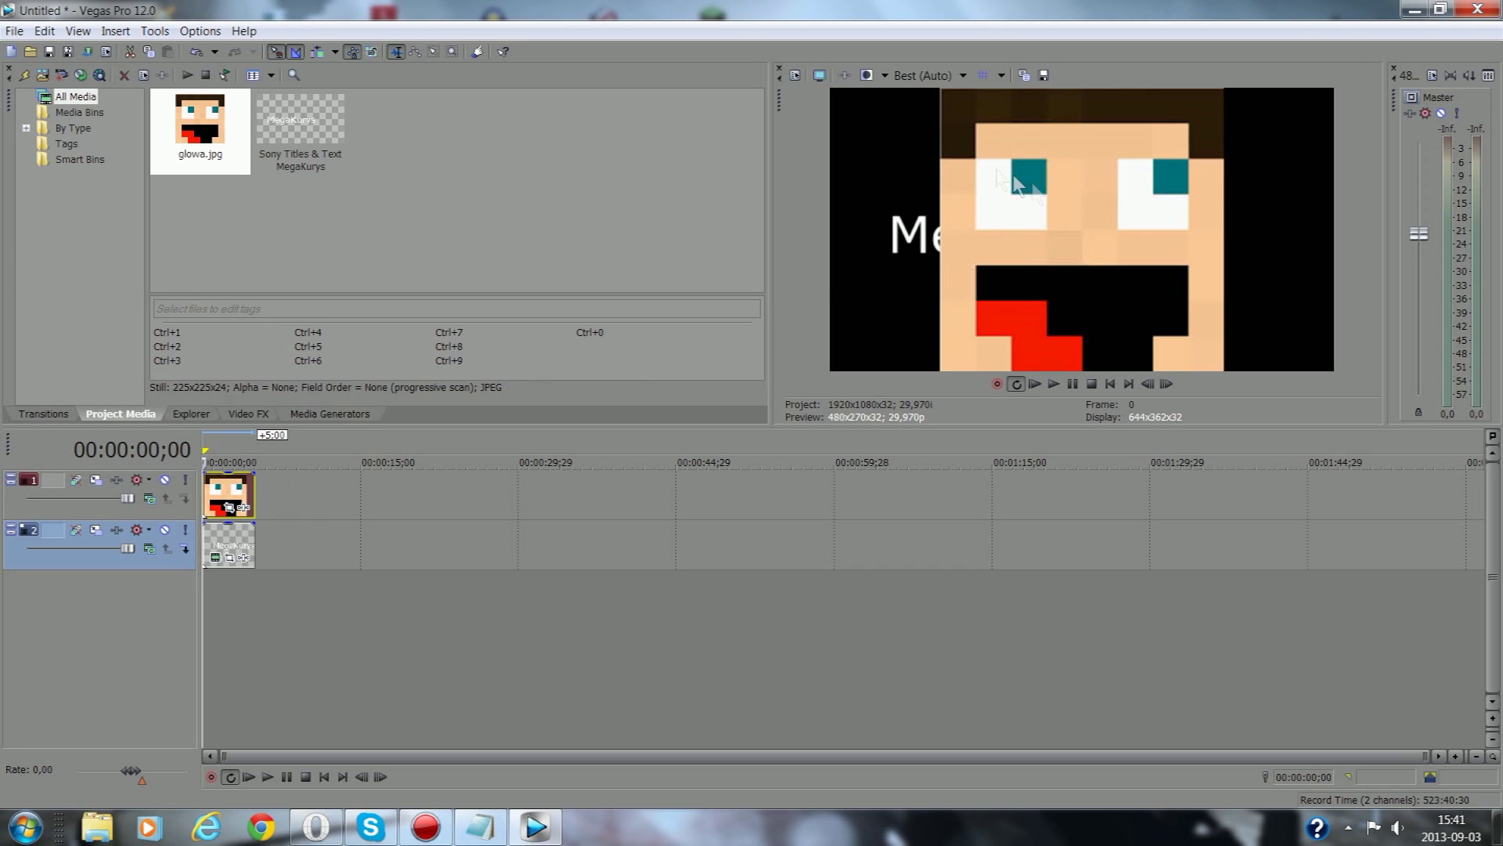
{"action": "left_click", "coordinate": [95, 479]}
{"action": "left_click_drag", "start_coordinate": [593, 150], "coordinate": [736, 330]}
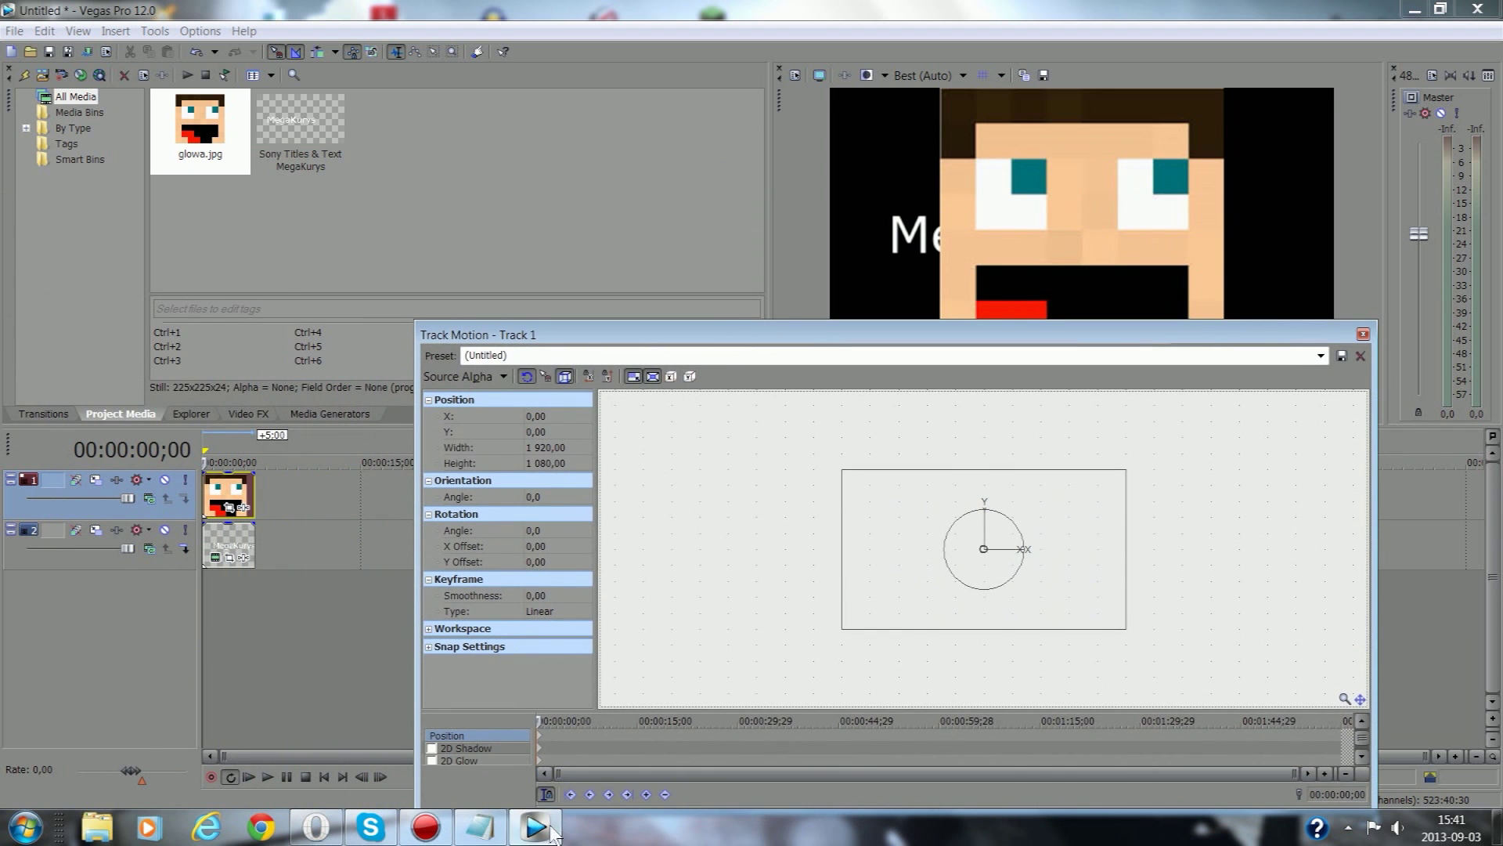
Step: Switch to Notepad, replace the note's text with "ZAZNACZAMY", and minimize it
{"action": "left_click", "coordinate": [487, 828]}
{"action": "left_click_drag", "start_coordinate": [971, 321], "coordinate": [26, 307]}
{"action": "key", "text": "BackSpace"}
{"action": "type", "text": "ZAZNACZAMY"}
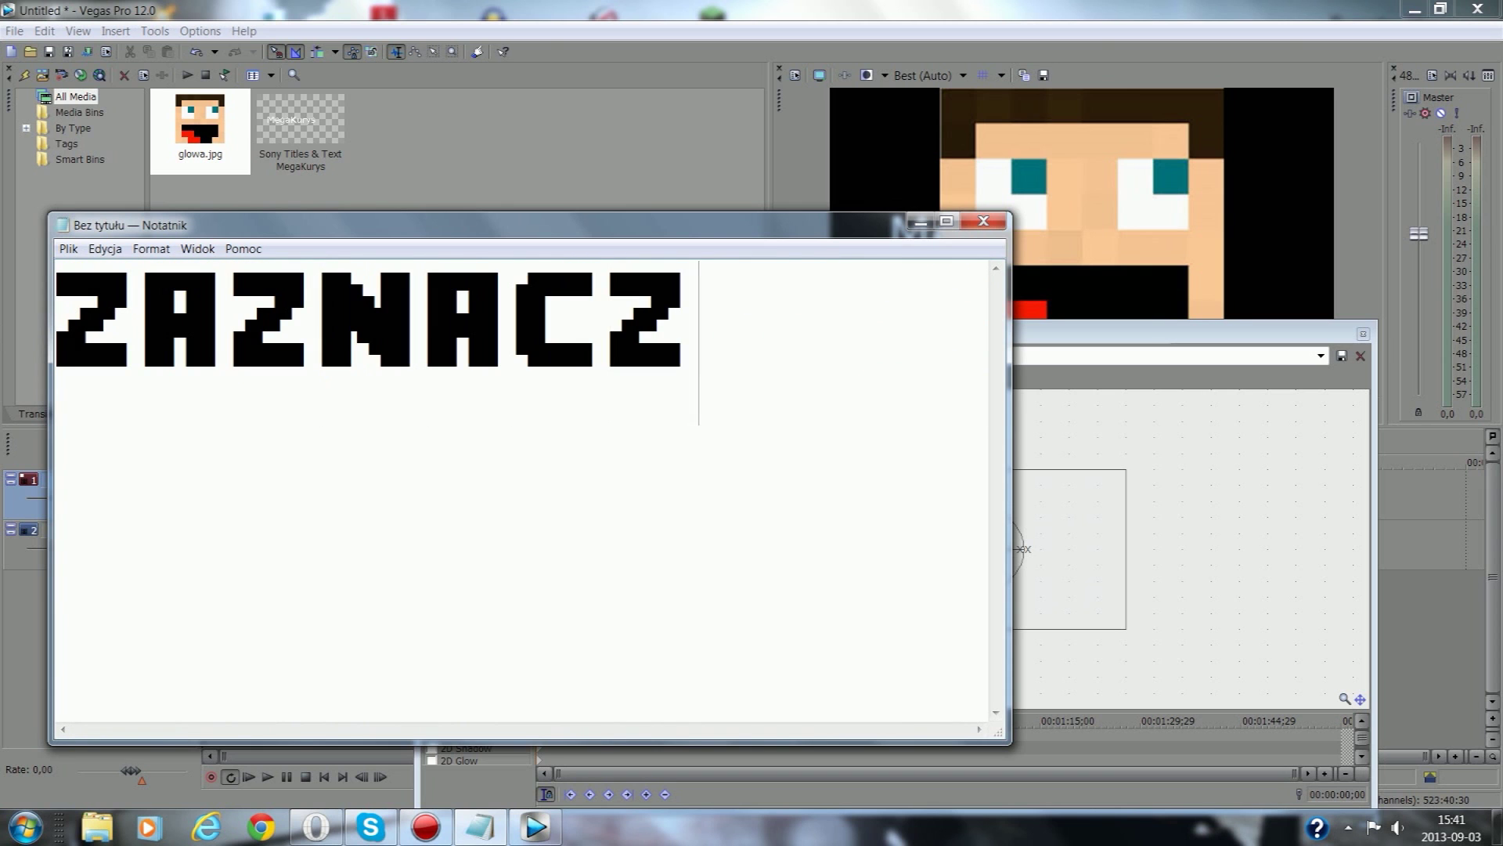
{"action": "left_click", "coordinate": [920, 222]}
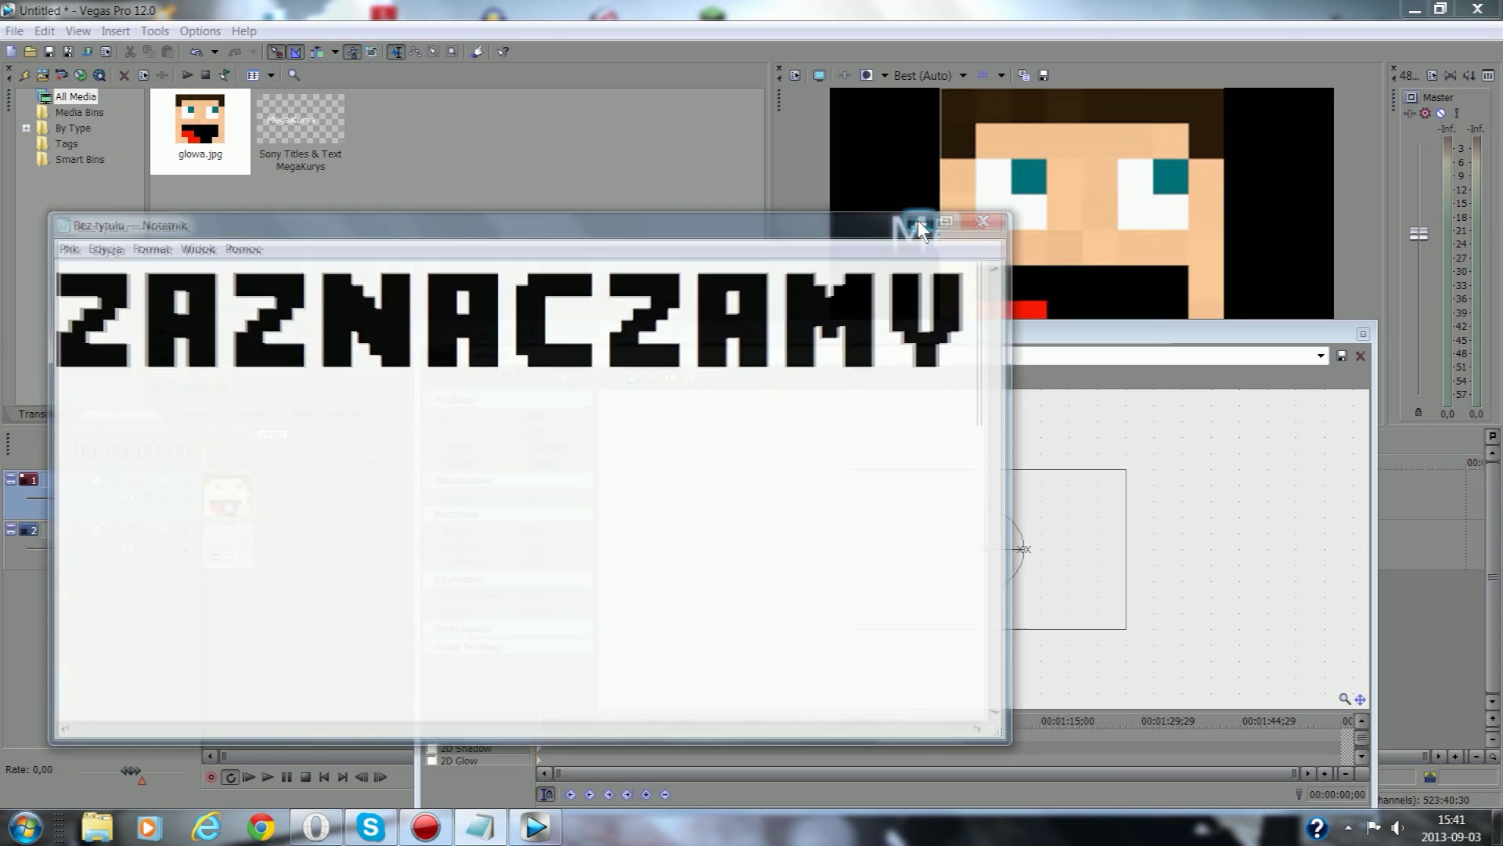
Step: Restore Notepad, replace the note with "SYNC CURSOR", clear it completely, and minimize the window
{"action": "left_click", "coordinate": [479, 827]}
{"action": "left_click_drag", "start_coordinate": [945, 346], "coordinate": [3, 407]}
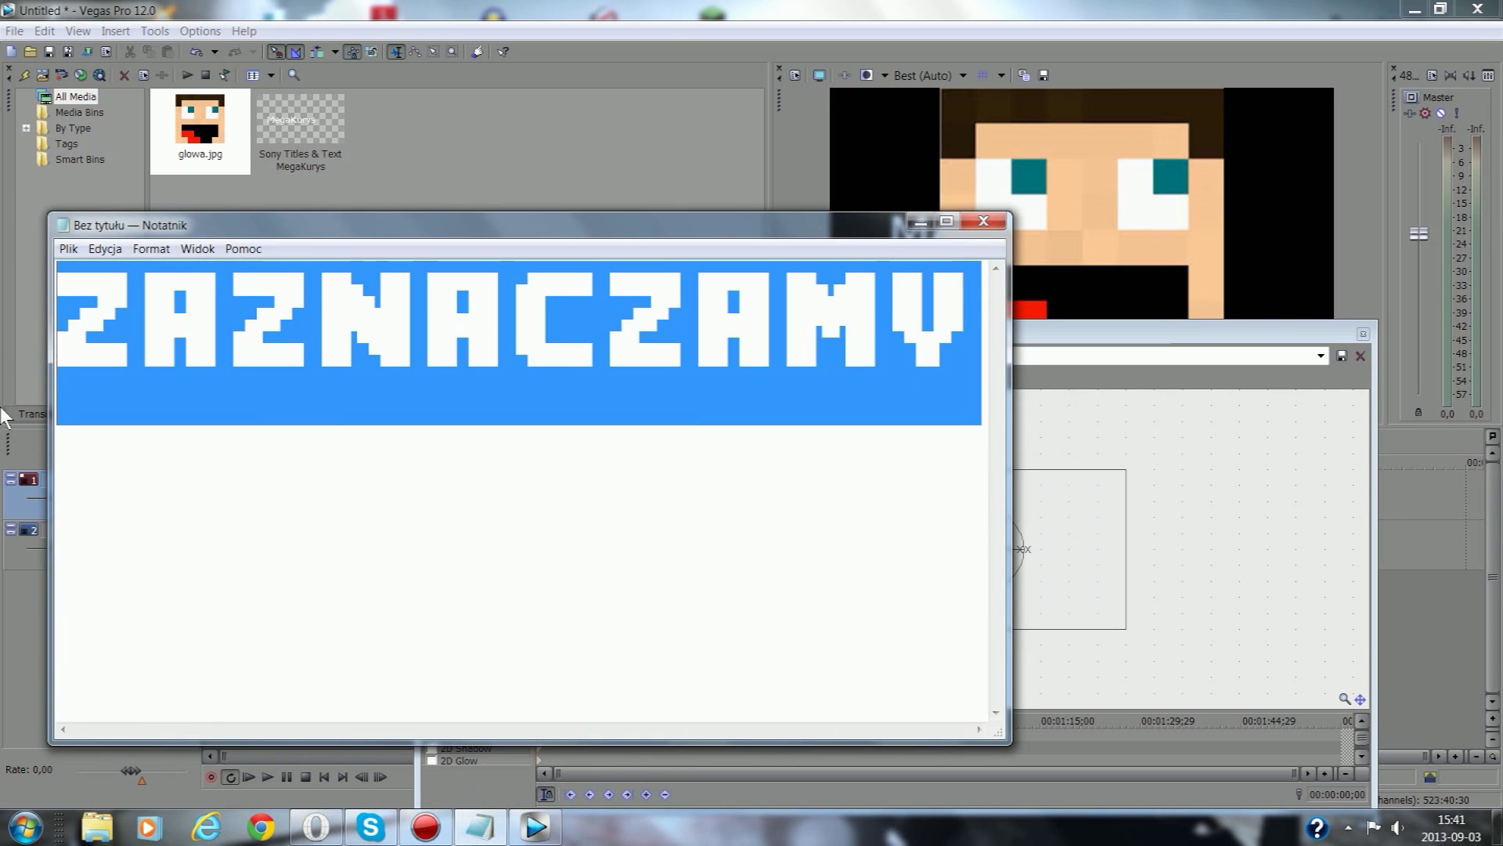
{"action": "type", "text": "SYN"}
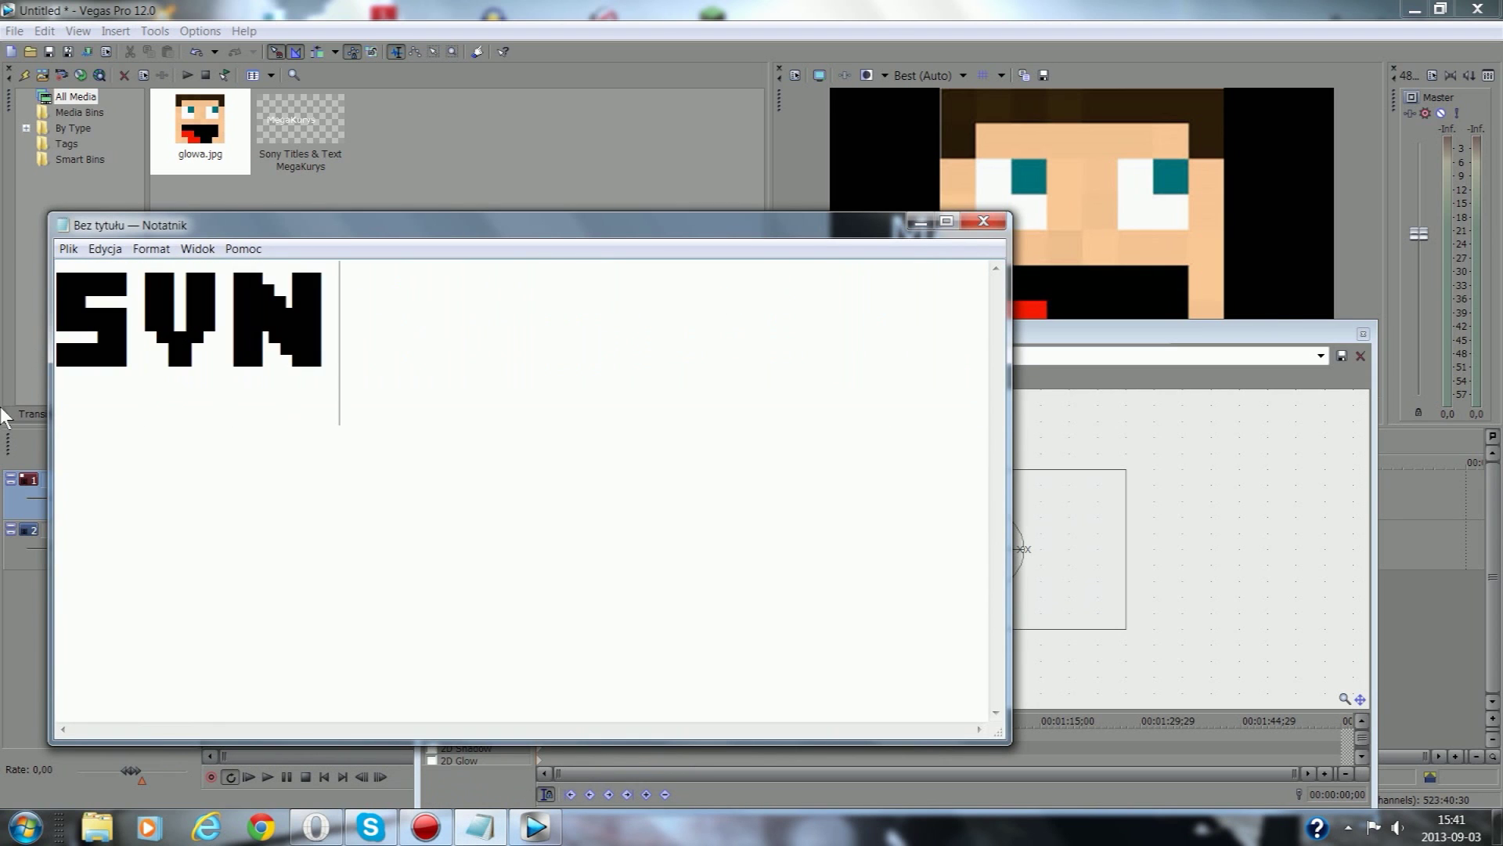
{"action": "type", "text": "C CURSOR"}
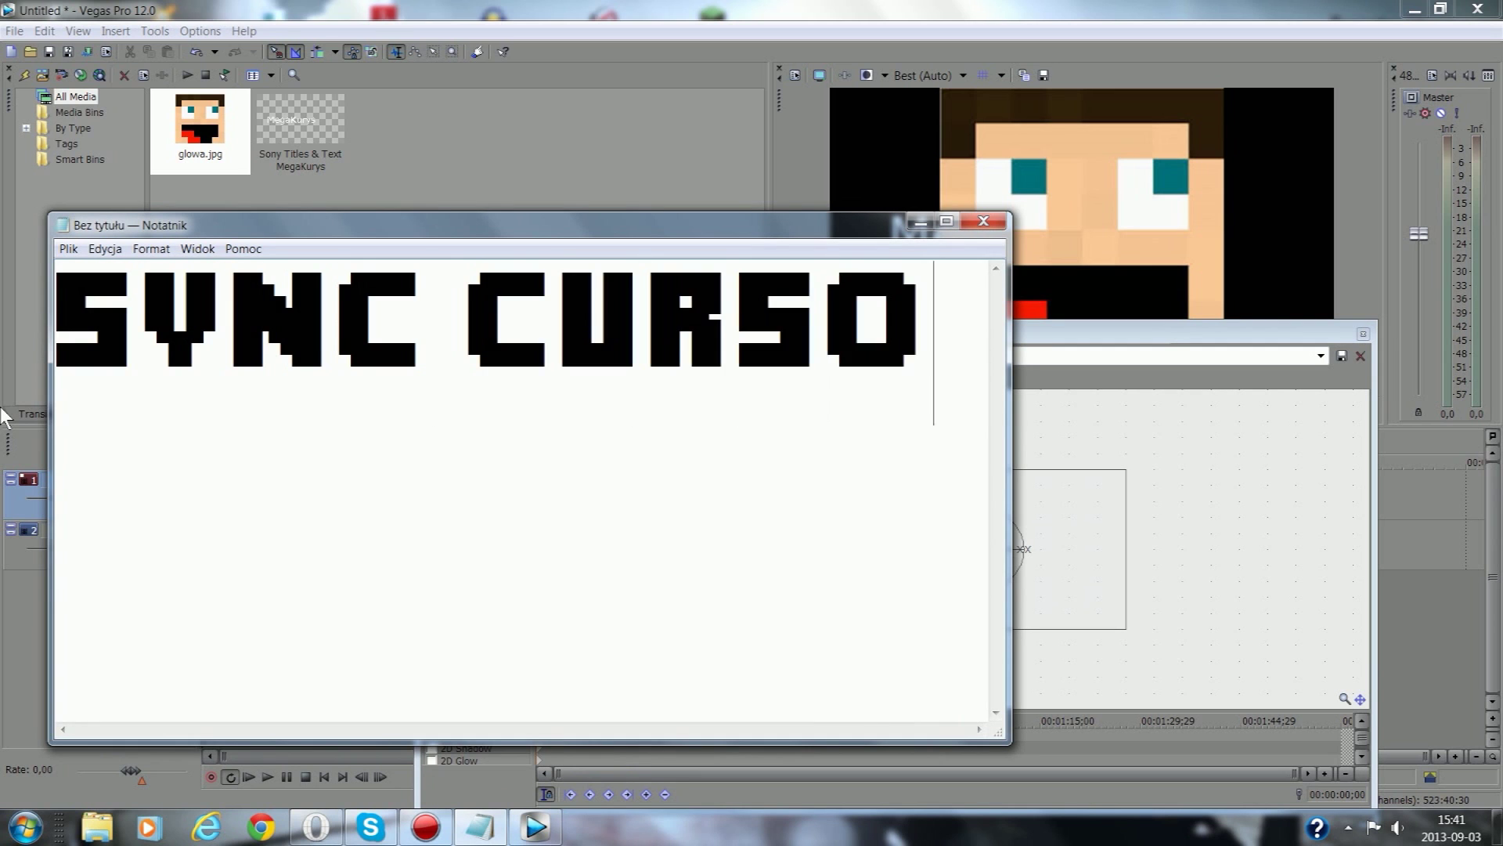
{"action": "double_click", "coordinate": [983, 344]}
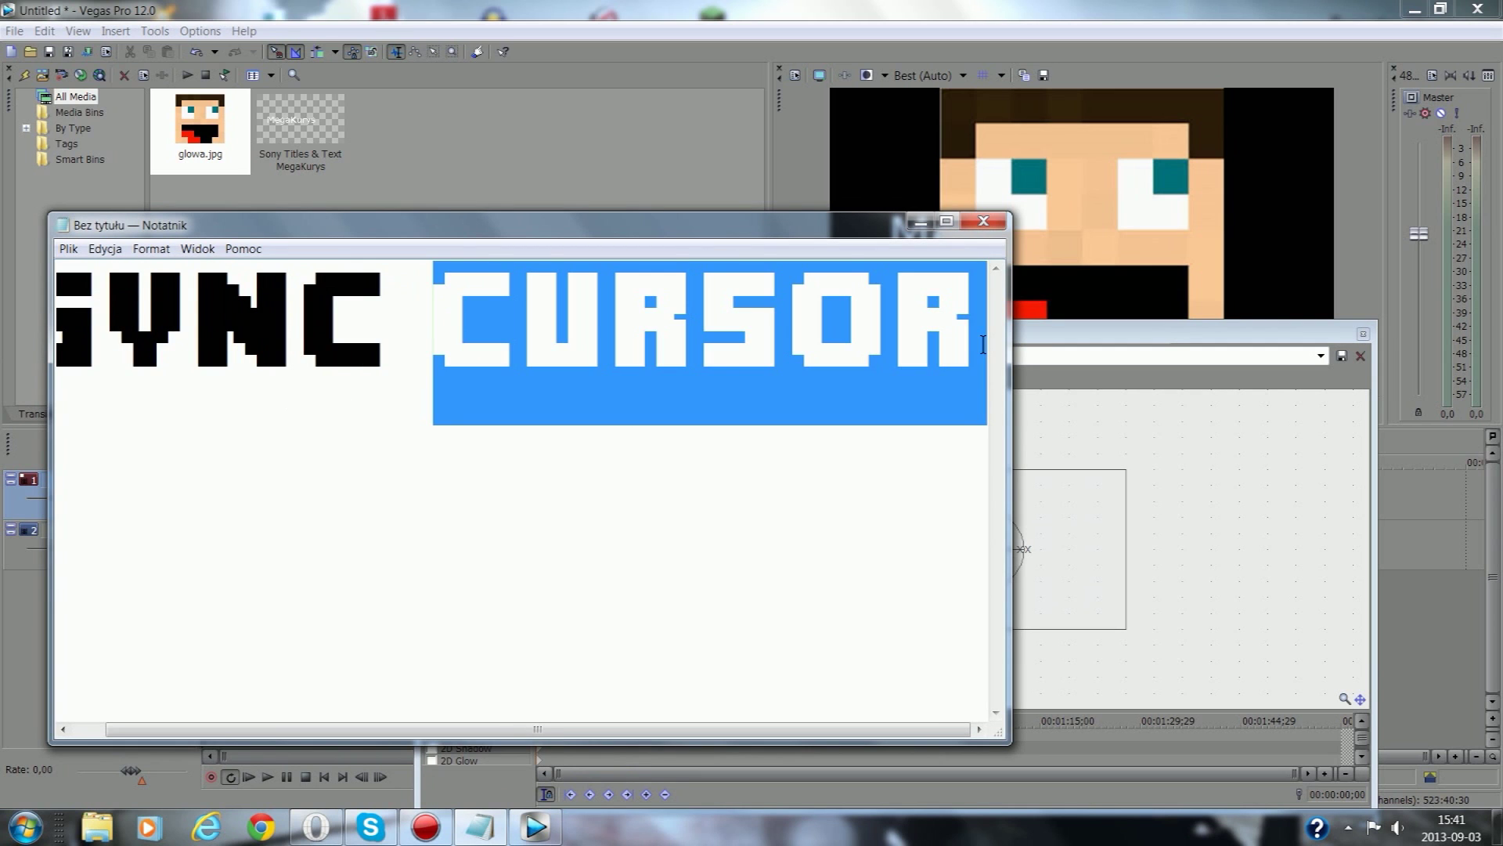
{"action": "key", "text": "BackSpace"}
{"action": "left_click_drag", "start_coordinate": [445, 327], "coordinate": [10, 358]}
{"action": "key", "text": "BackSpace"}
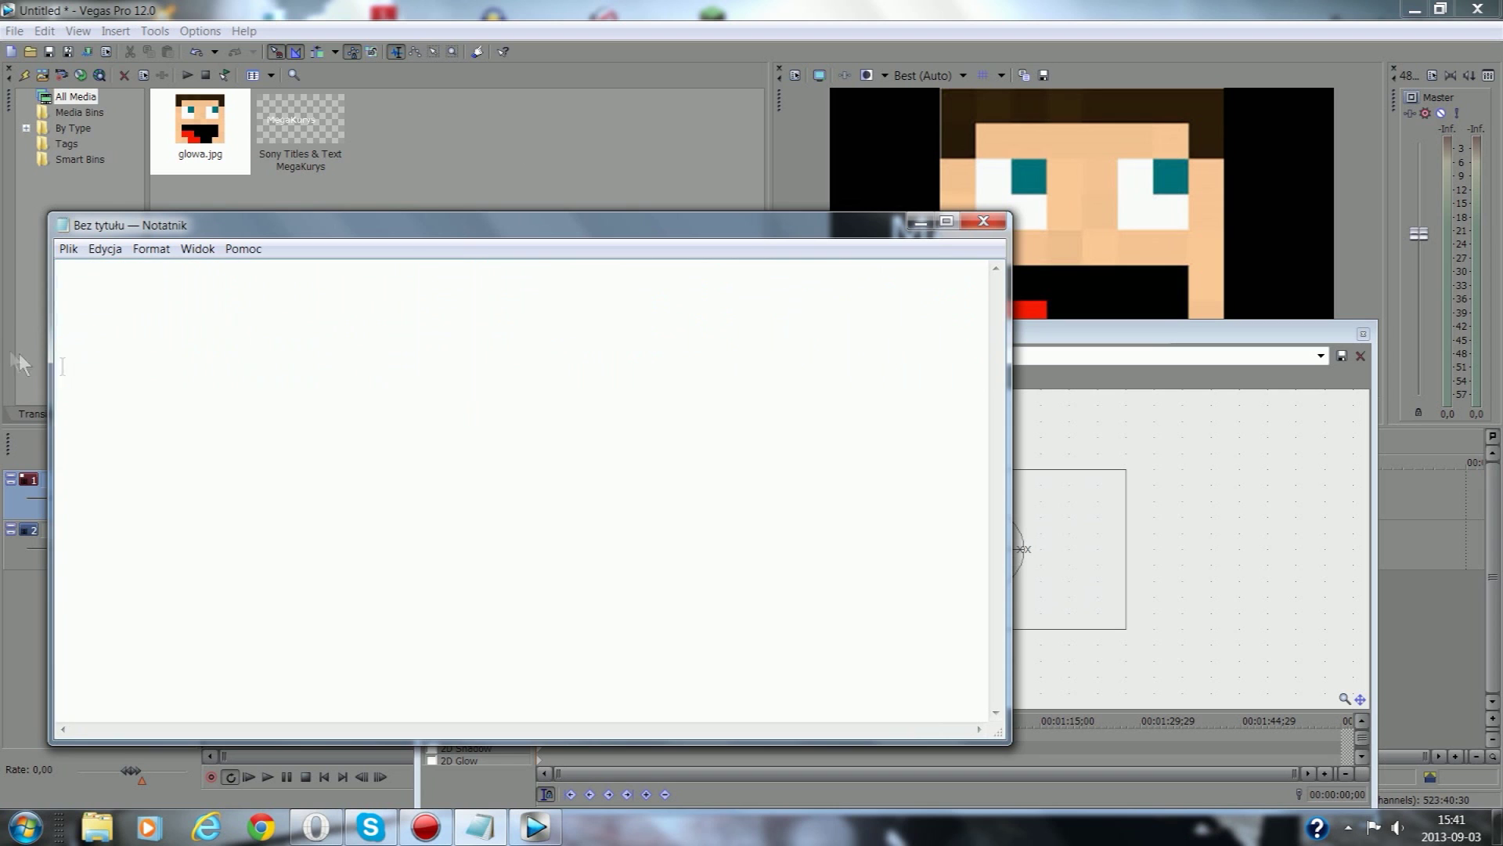
{"action": "left_click", "coordinate": [922, 223]}
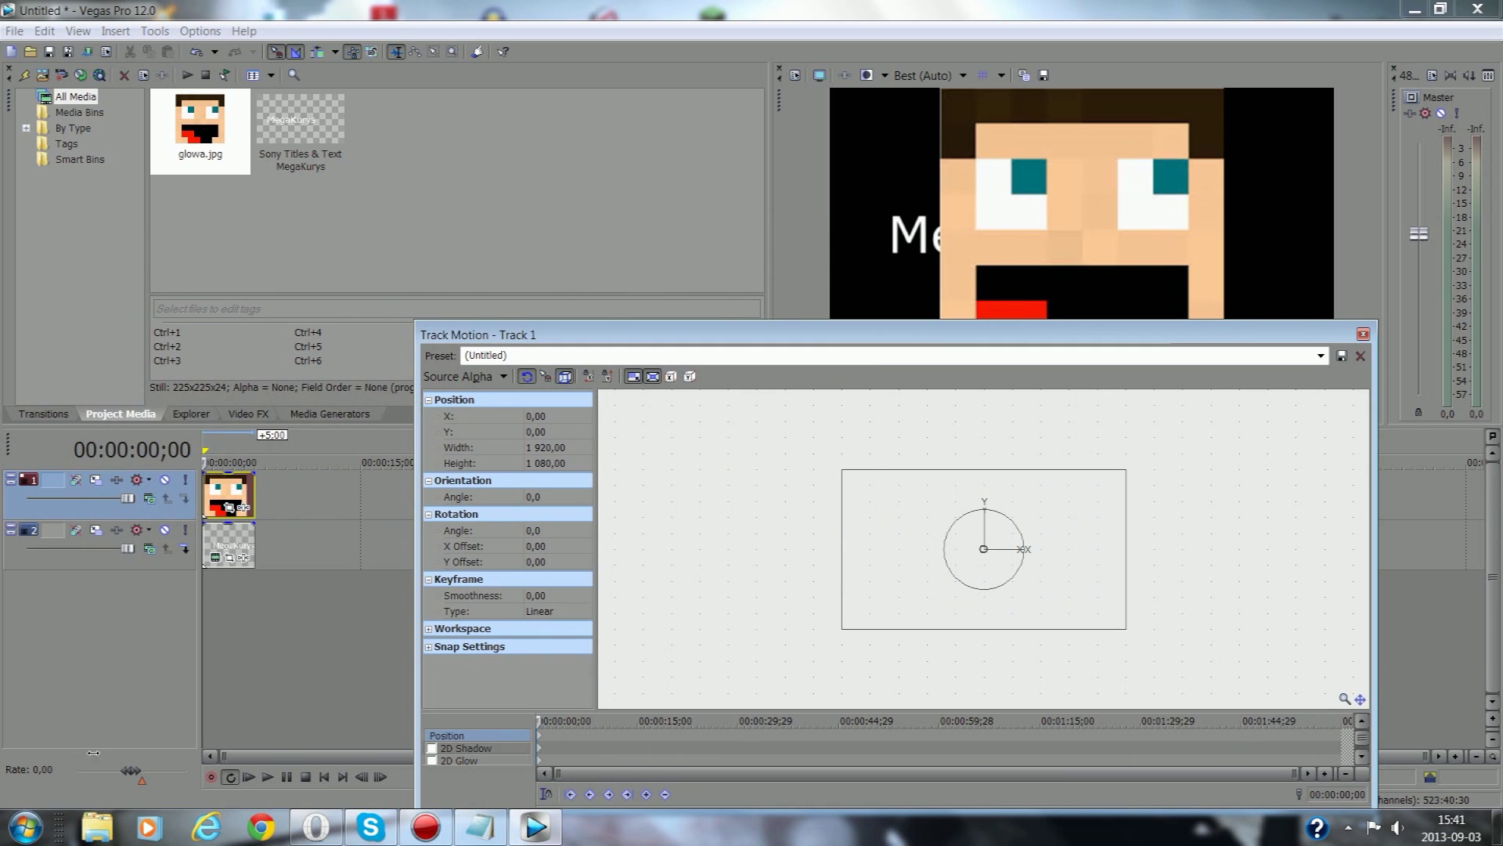
Step: Switch to Notepad, write the note "DZIEKI NIEJ WIDZIMY CO ANIMUJEMY", clear it completely, and minimize the window
{"action": "left_click_drag", "start_coordinate": [535, 720], "coordinate": [505, 695]}
{"action": "left_click", "coordinate": [480, 826]}
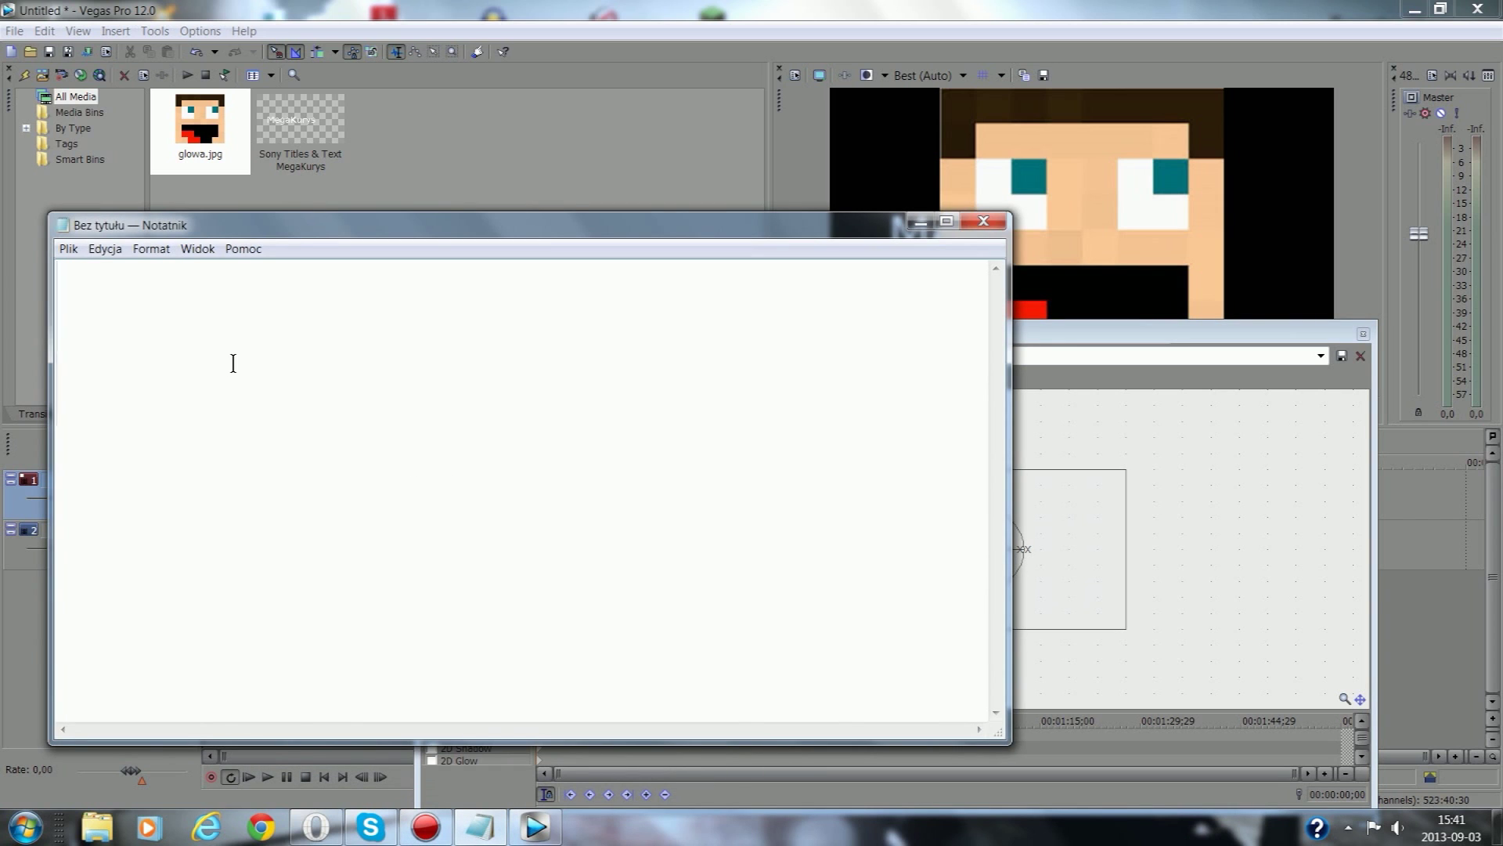
{"action": "type", "text": "DZIEKI N"}
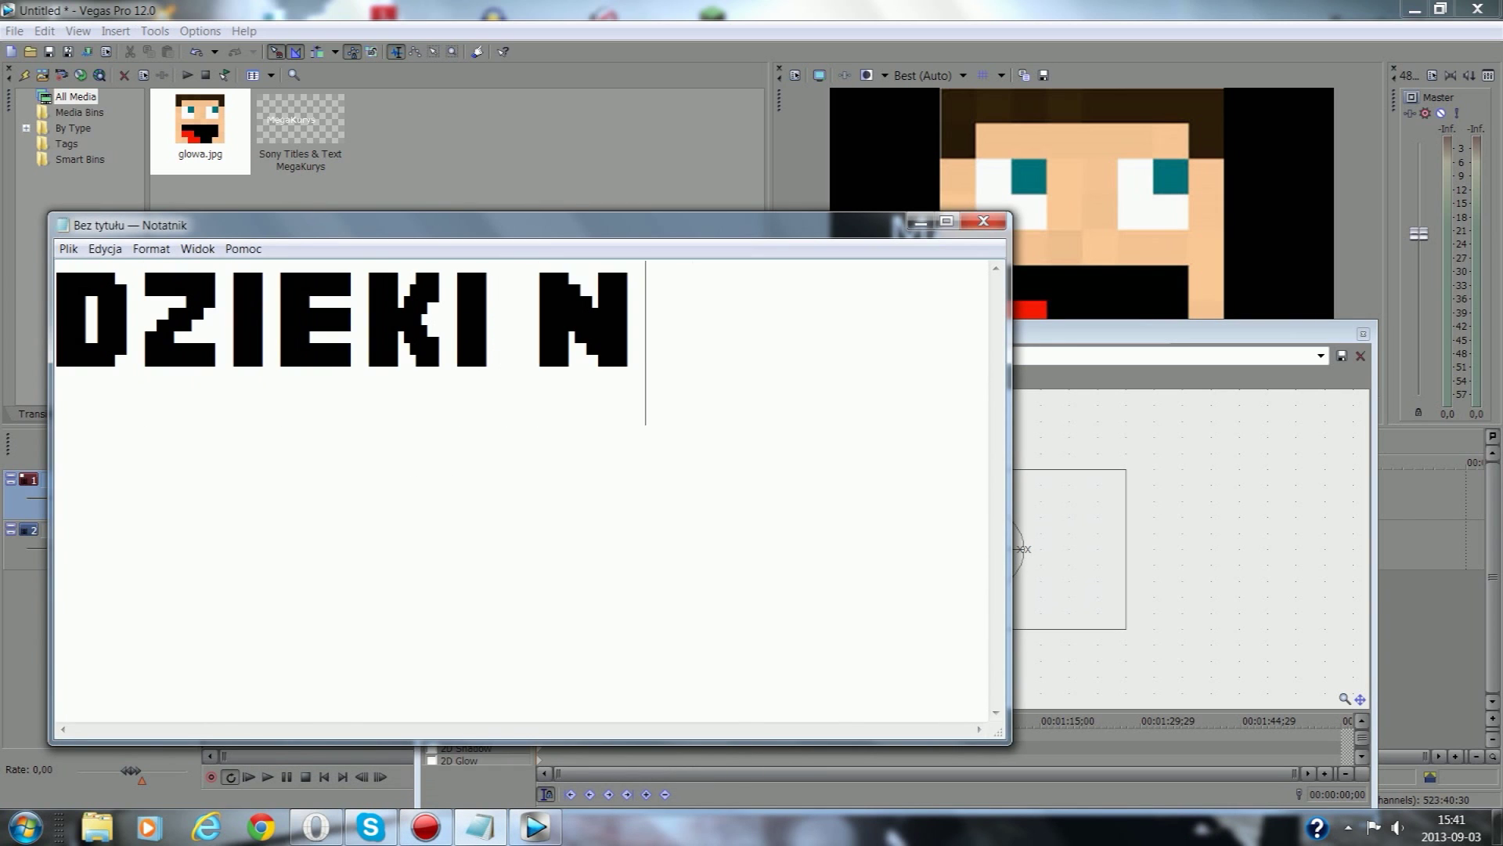
{"action": "type", "text": "IEJ WIDZ"}
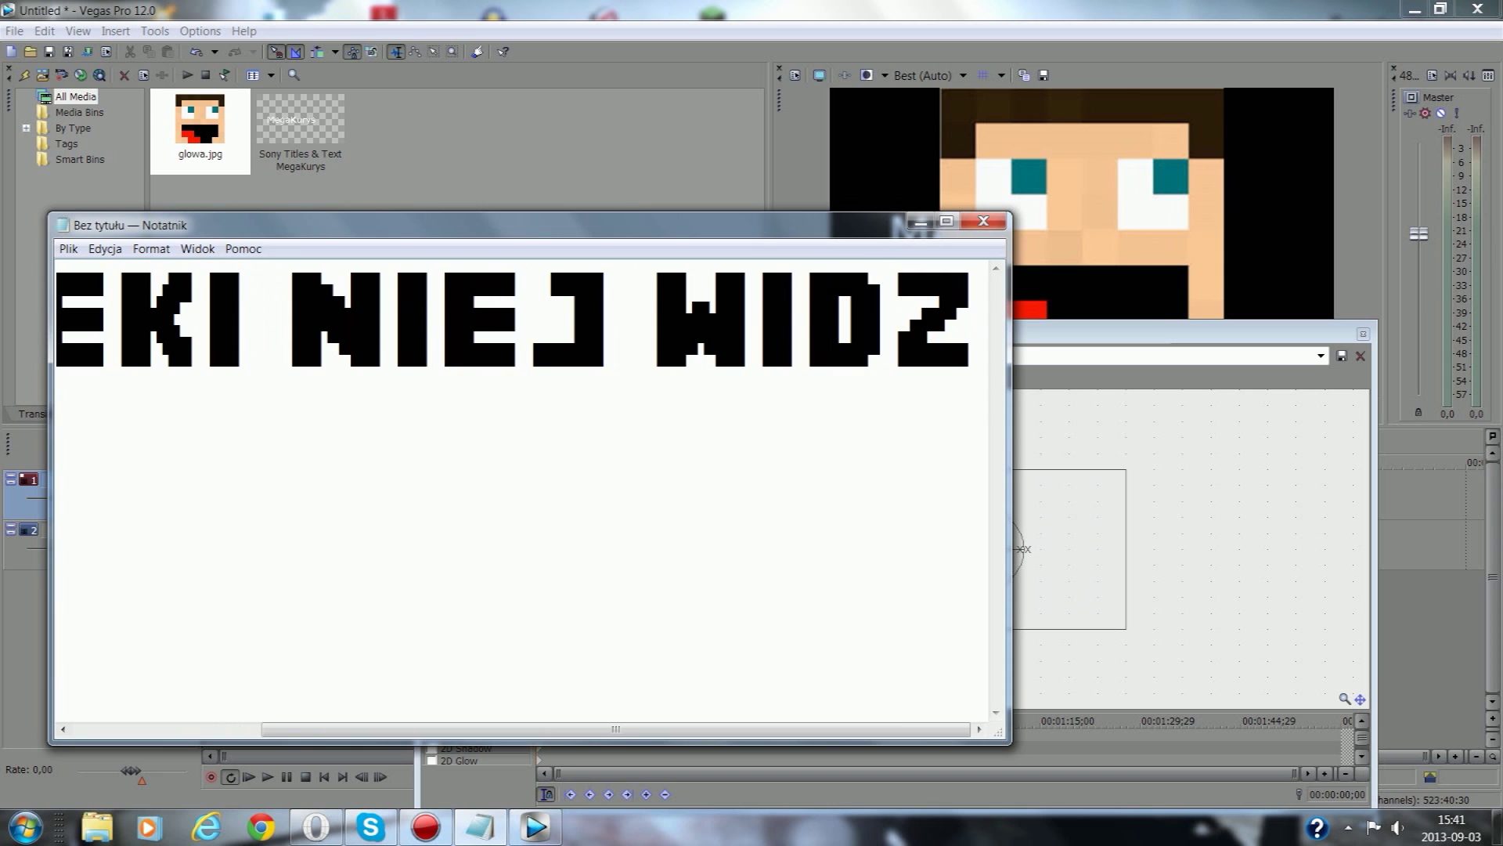
{"action": "type", "text": "IMY CO AN"}
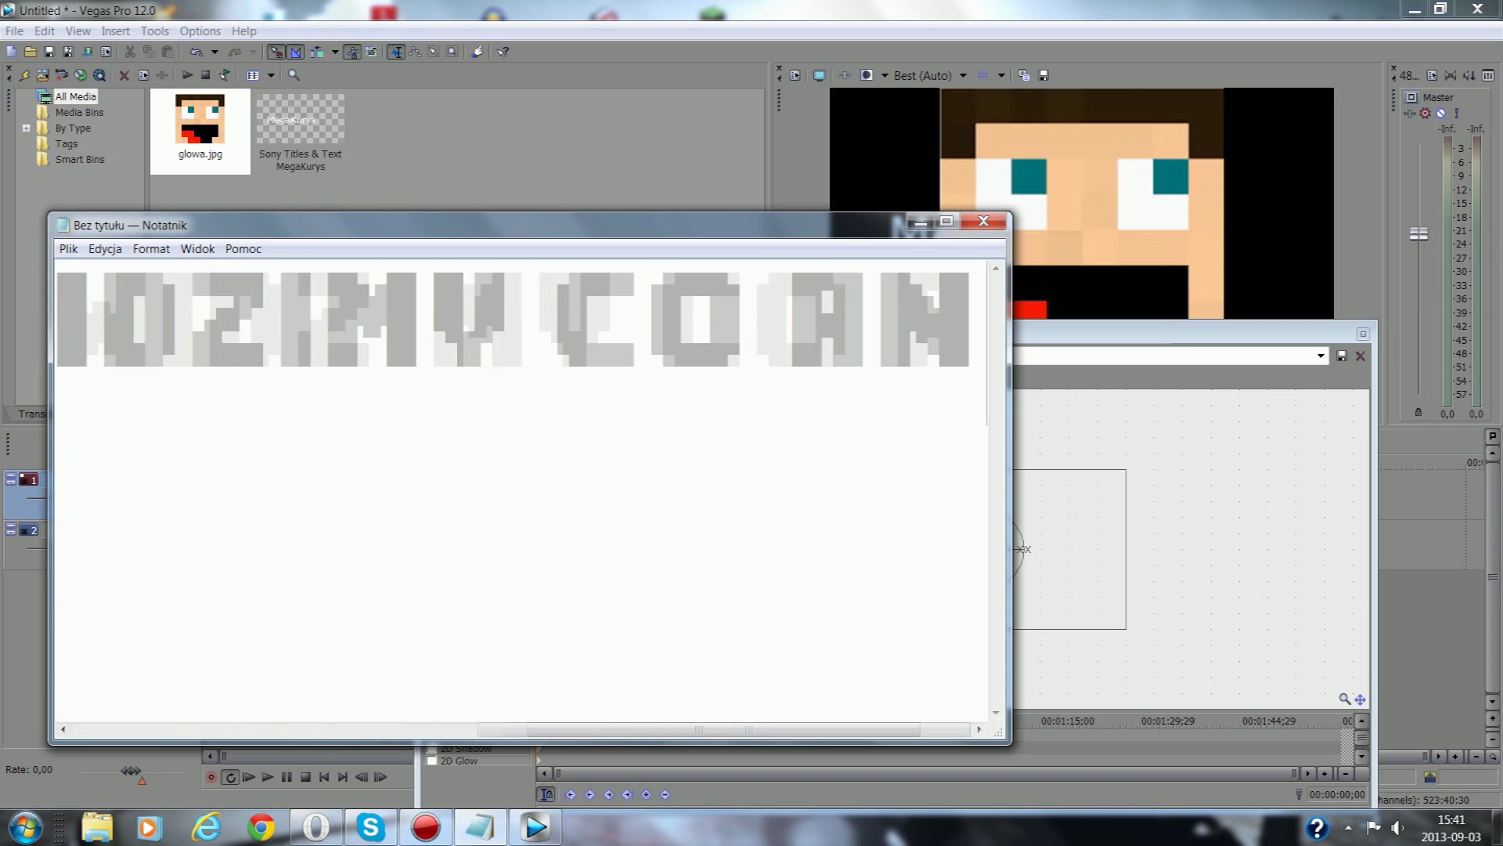
{"action": "type", "text": "IMUJE"}
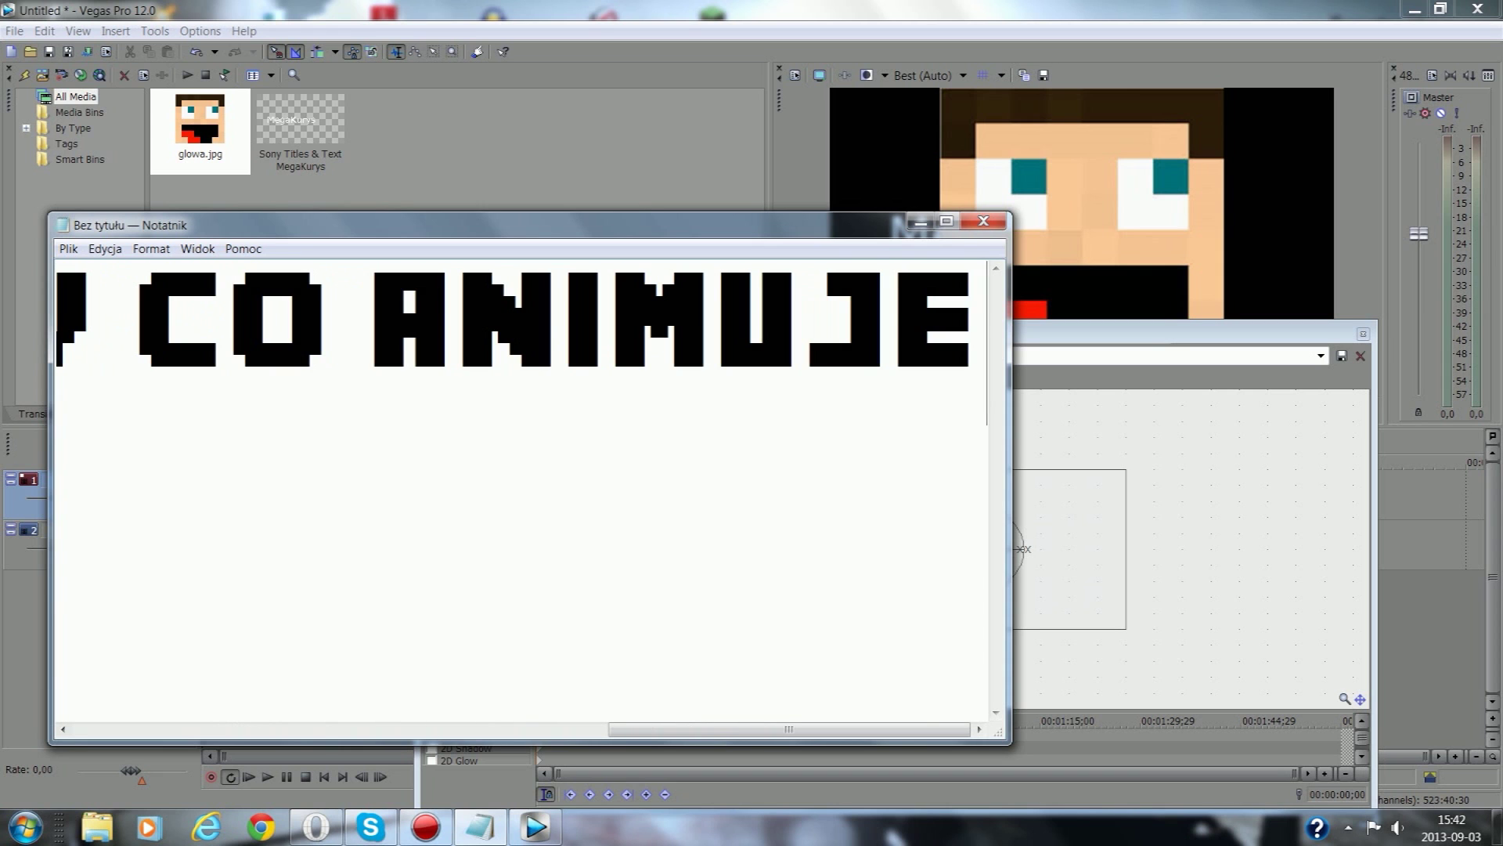
{"action": "type", "text": "MY"}
{"action": "double_click", "coordinate": [972, 300]}
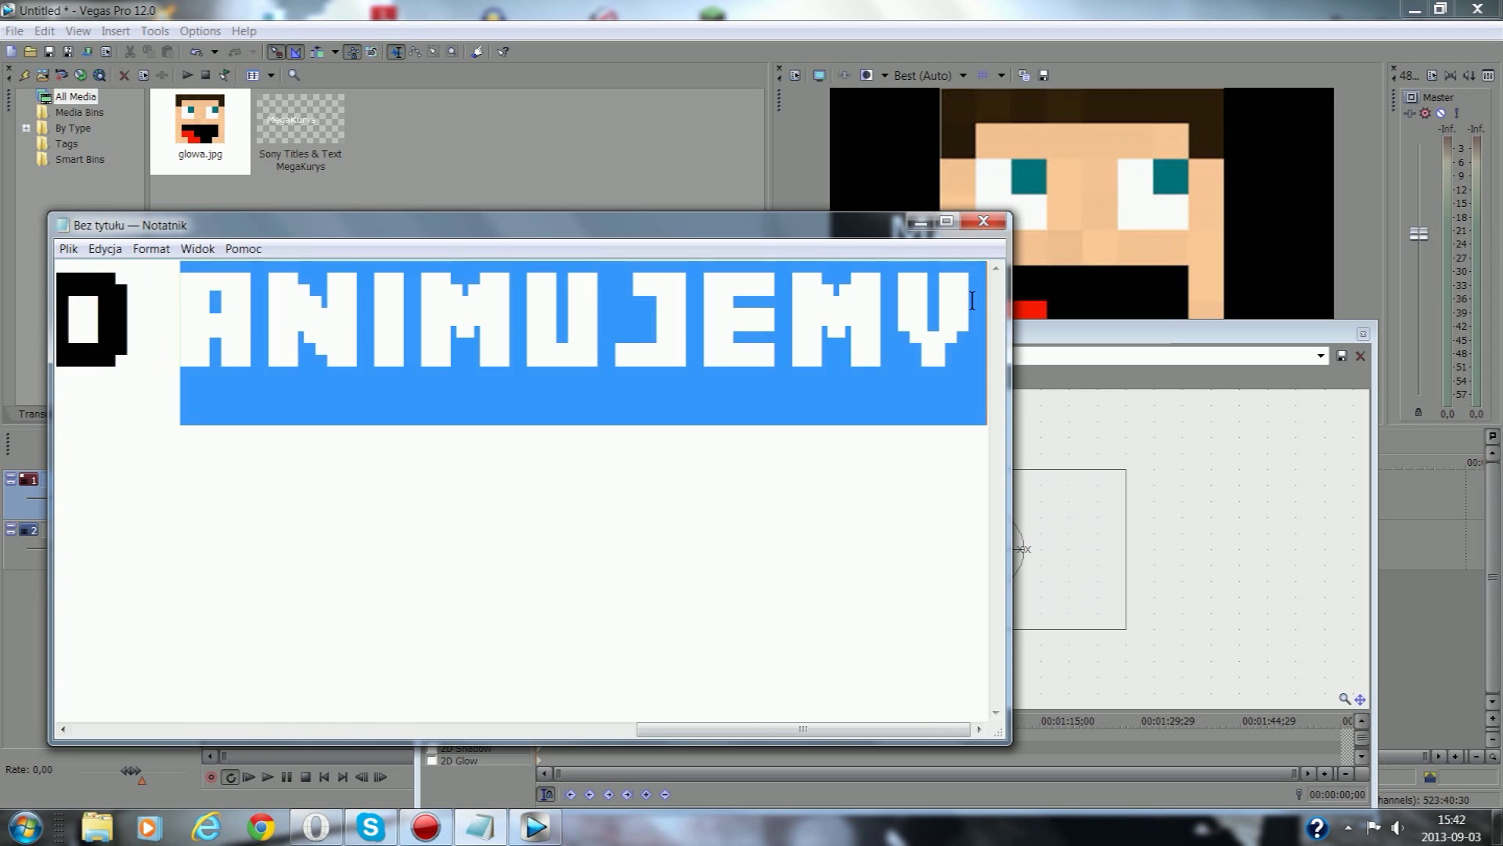
{"action": "key", "text": "Delete"}
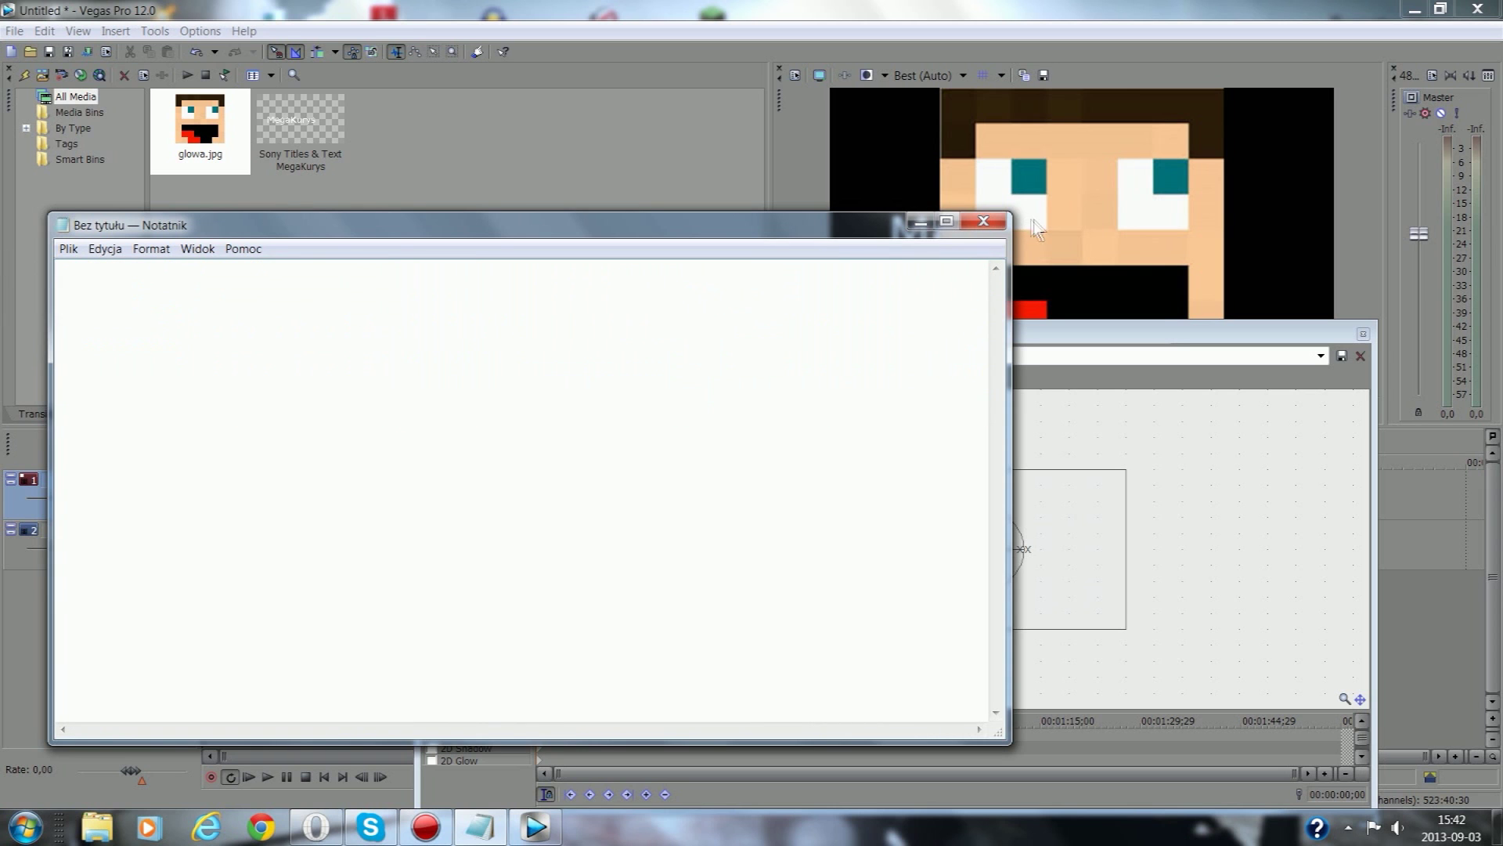
{"action": "left_click", "coordinate": [920, 223]}
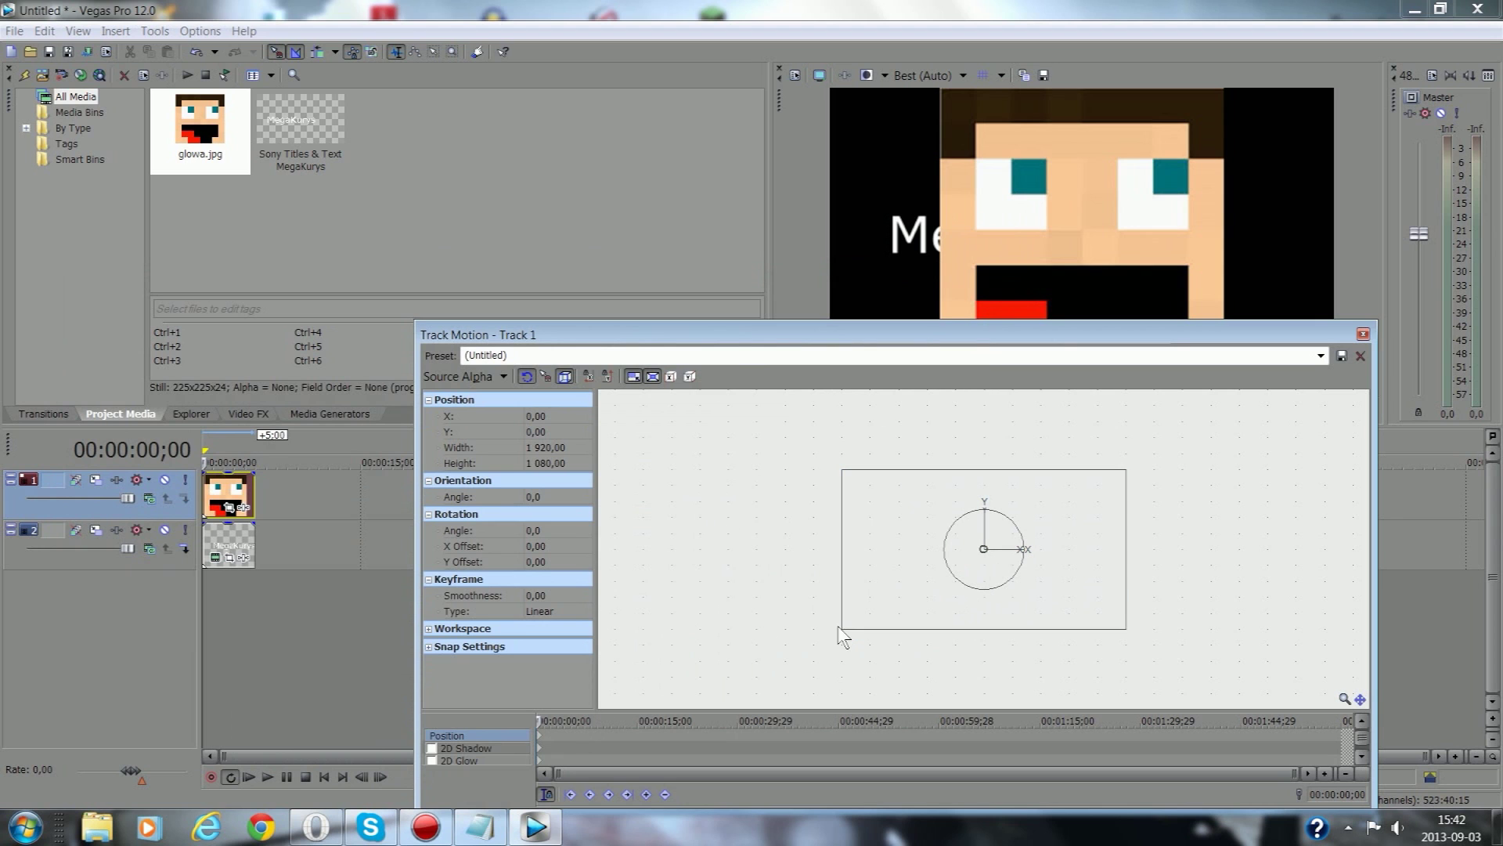
Step: Shrink the head in Track Motion to about 854 by 480 and move it beside the title at about X 630, Y 11
{"action": "left_click_drag", "start_coordinate": [842, 627], "coordinate": [954, 615]}
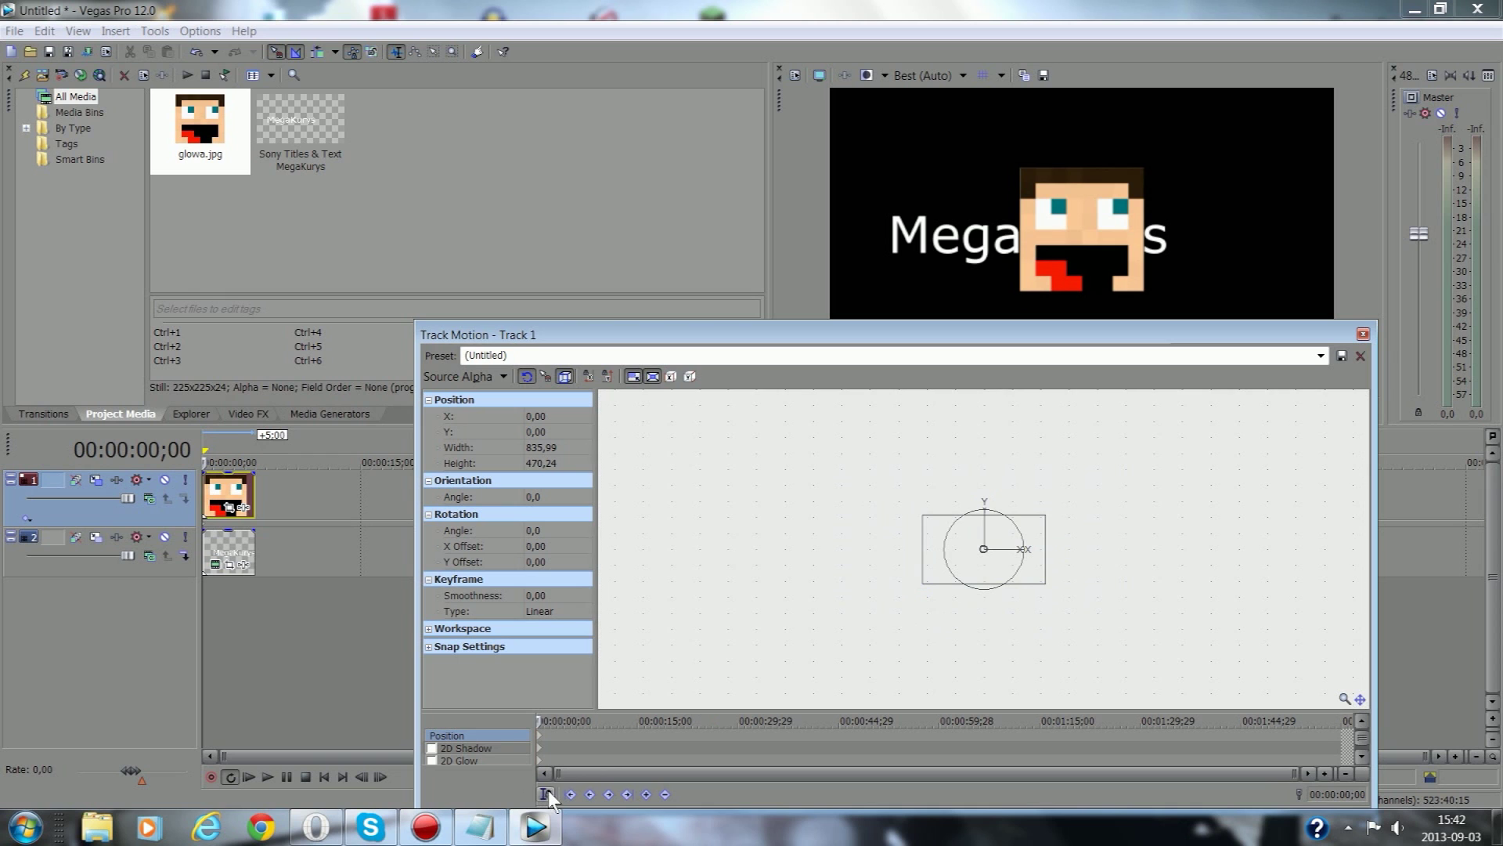
{"action": "left_click_drag", "start_coordinate": [921, 585], "coordinate": [1059, 557]}
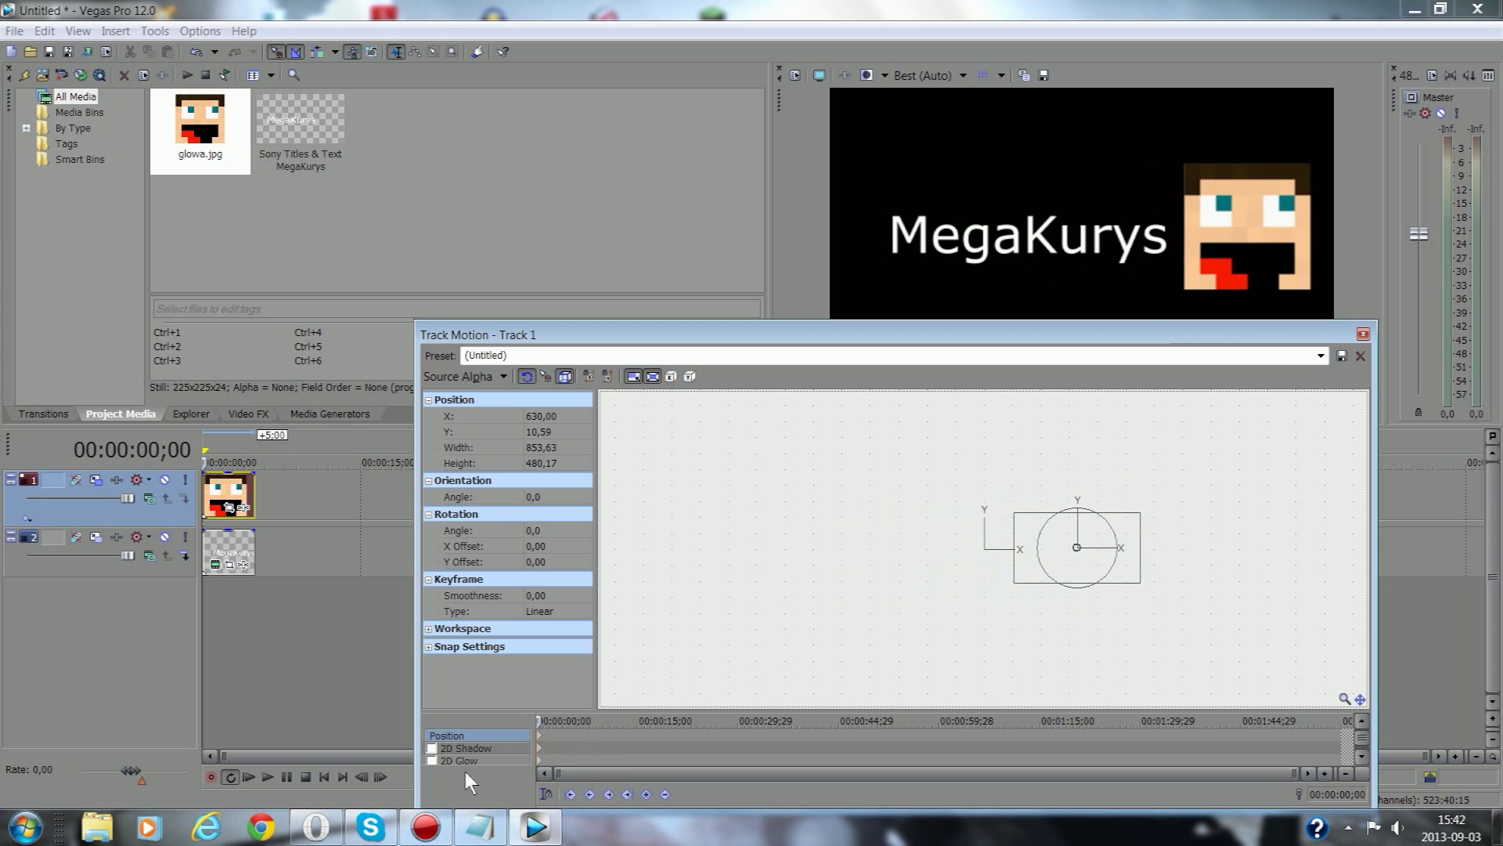
Step: Extend the glowa clip by about 5:16:29 and, at 00:00:04;27, move the head to about X 625, Y 53, tilted 23.7° and 758 wide
{"action": "left_click_drag", "start_coordinate": [536, 726], "coordinate": [570, 724]}
{"action": "left_click_drag", "start_coordinate": [252, 479], "coordinate": [1461, 507]}
{"action": "left_click_drag", "start_coordinate": [1084, 531], "coordinate": [1044, 548]}
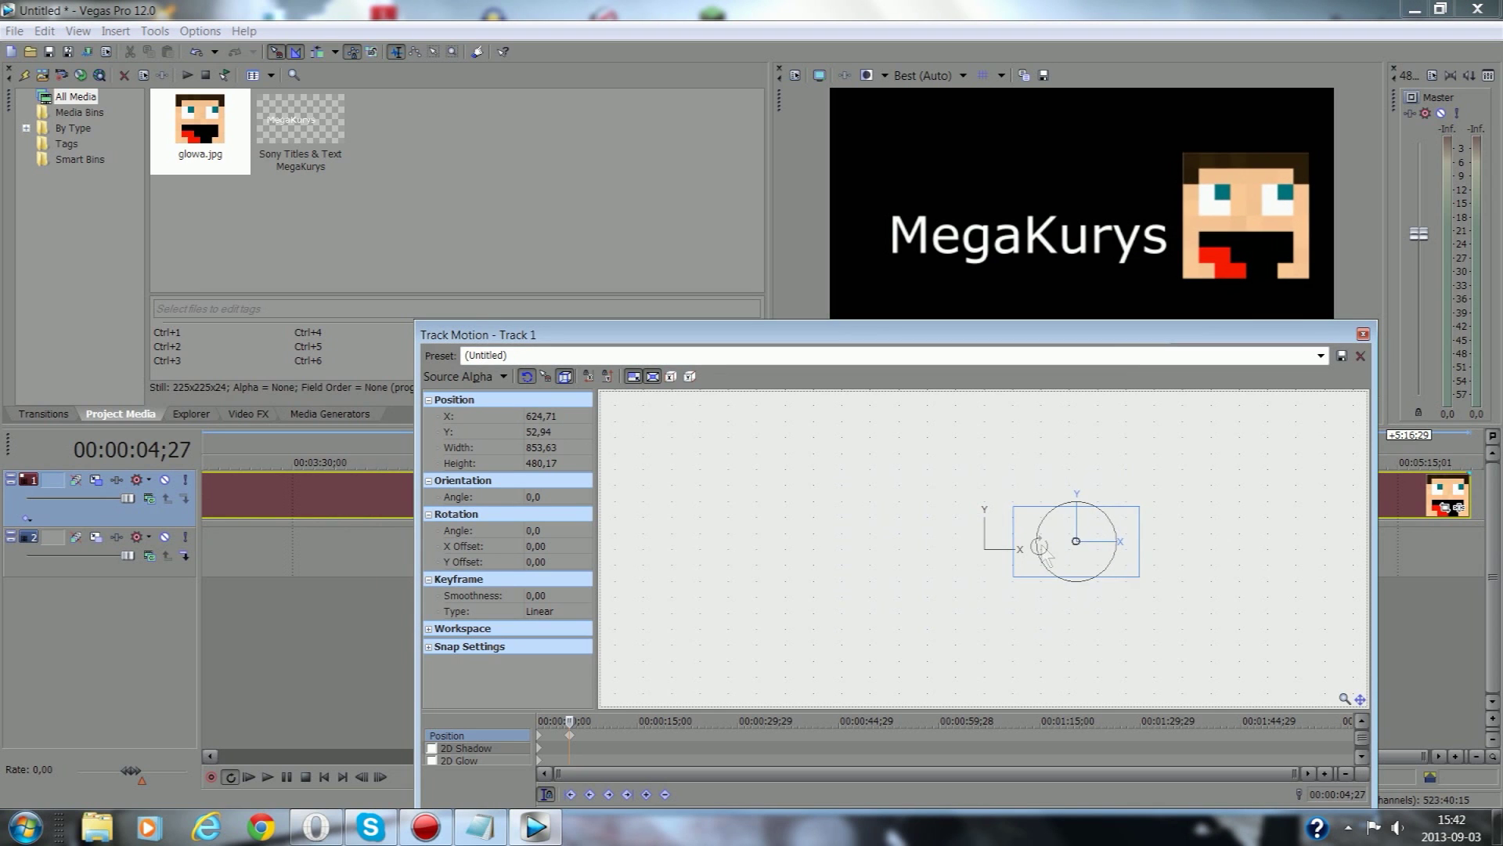
{"action": "left_click_drag", "start_coordinate": [1042, 543], "coordinate": [1043, 532]}
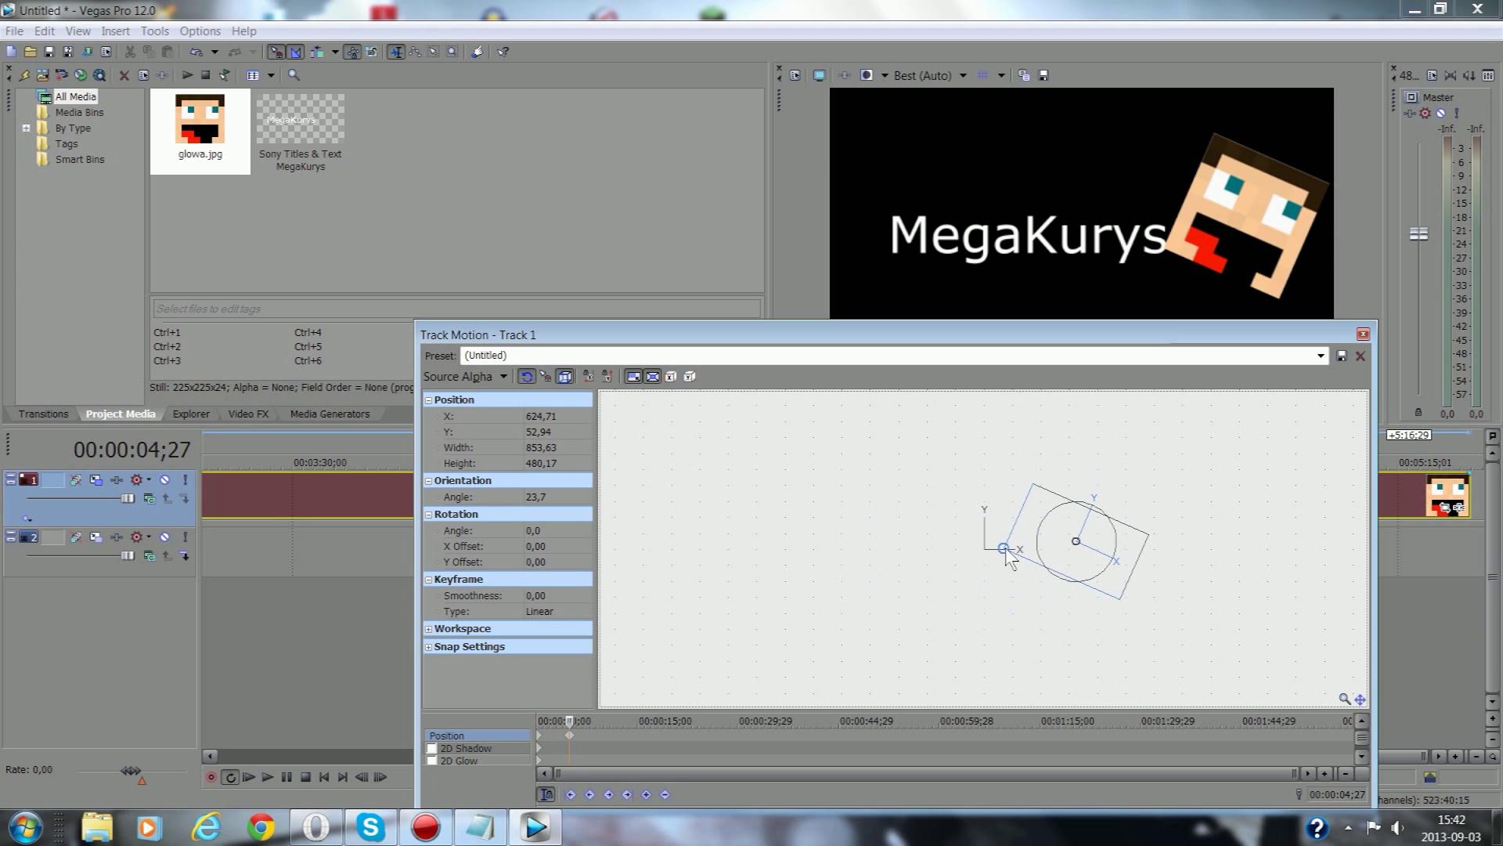
{"action": "left_click_drag", "start_coordinate": [1006, 550], "coordinate": [1015, 558]}
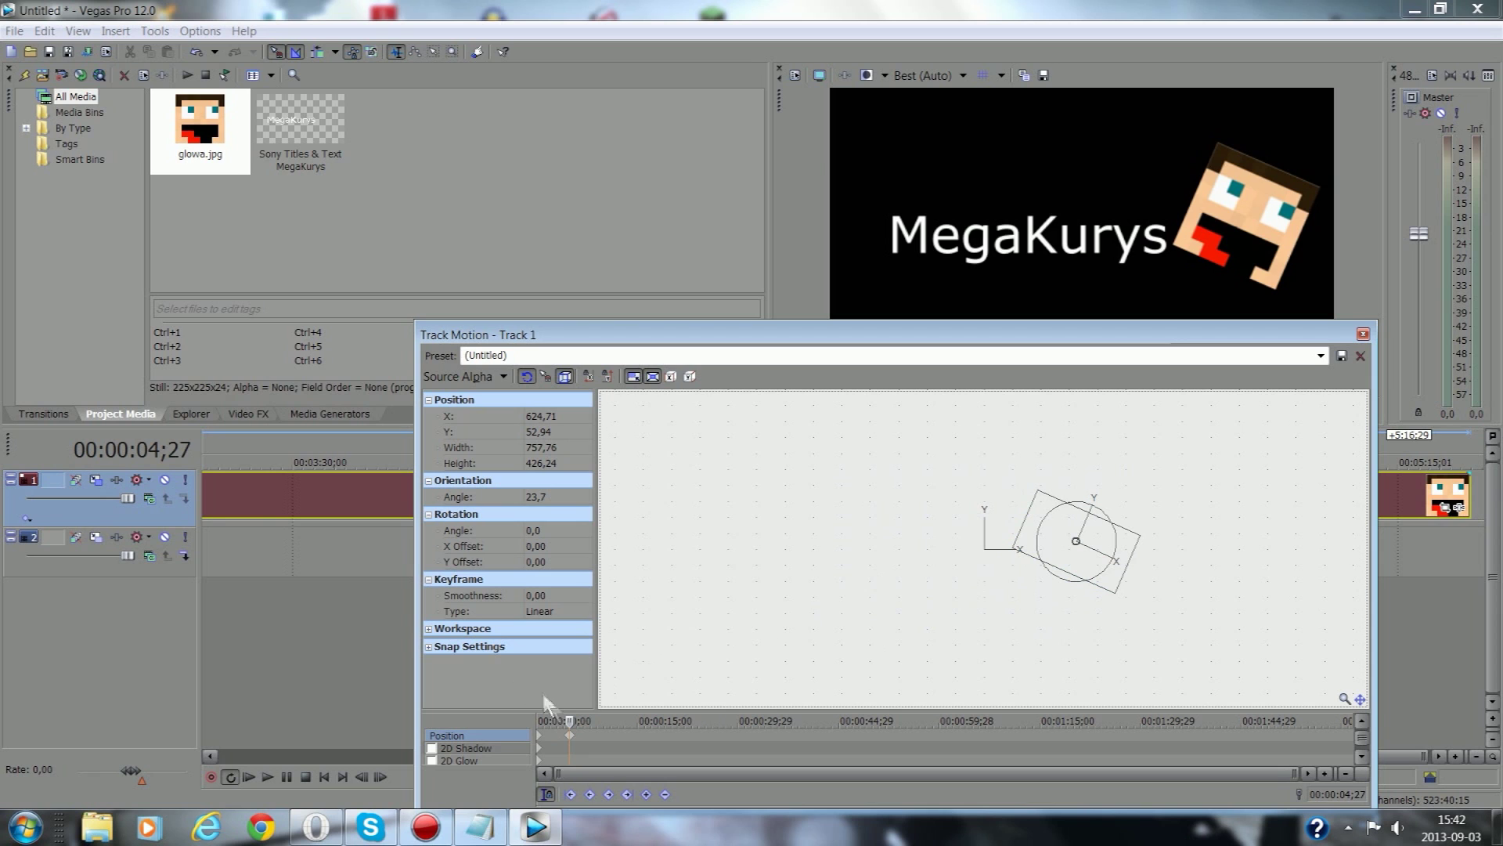
Step: Add a head keyframe at 00:00:07;21 with angle 9.1 and width about 839, and a following one tilted to angle -22.9
{"action": "left_click_drag", "start_coordinate": [570, 721], "coordinate": [588, 721]}
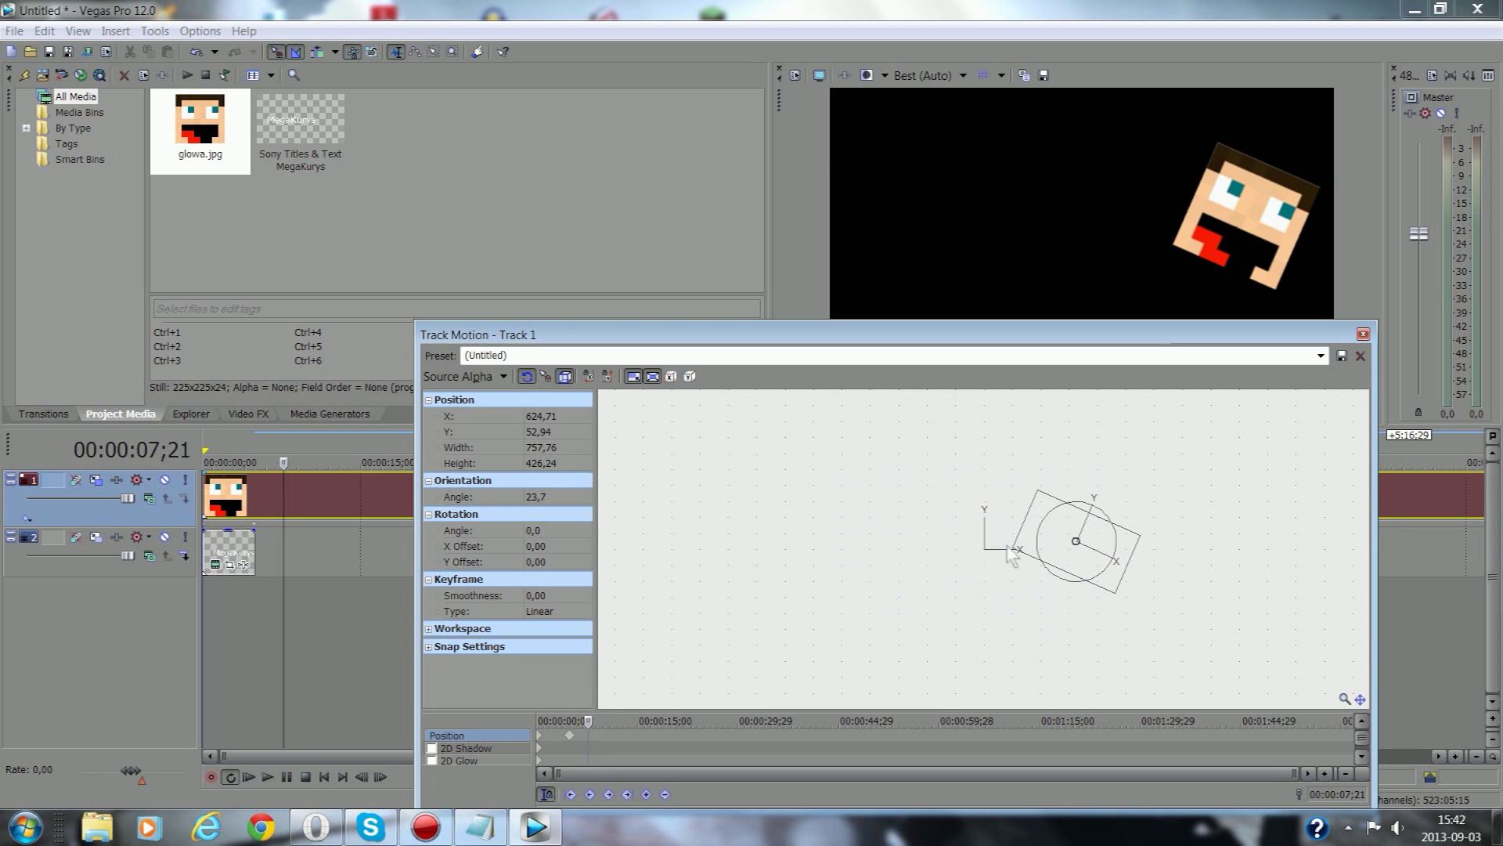
{"action": "left_click_drag", "start_coordinate": [1036, 538], "coordinate": [1010, 567]}
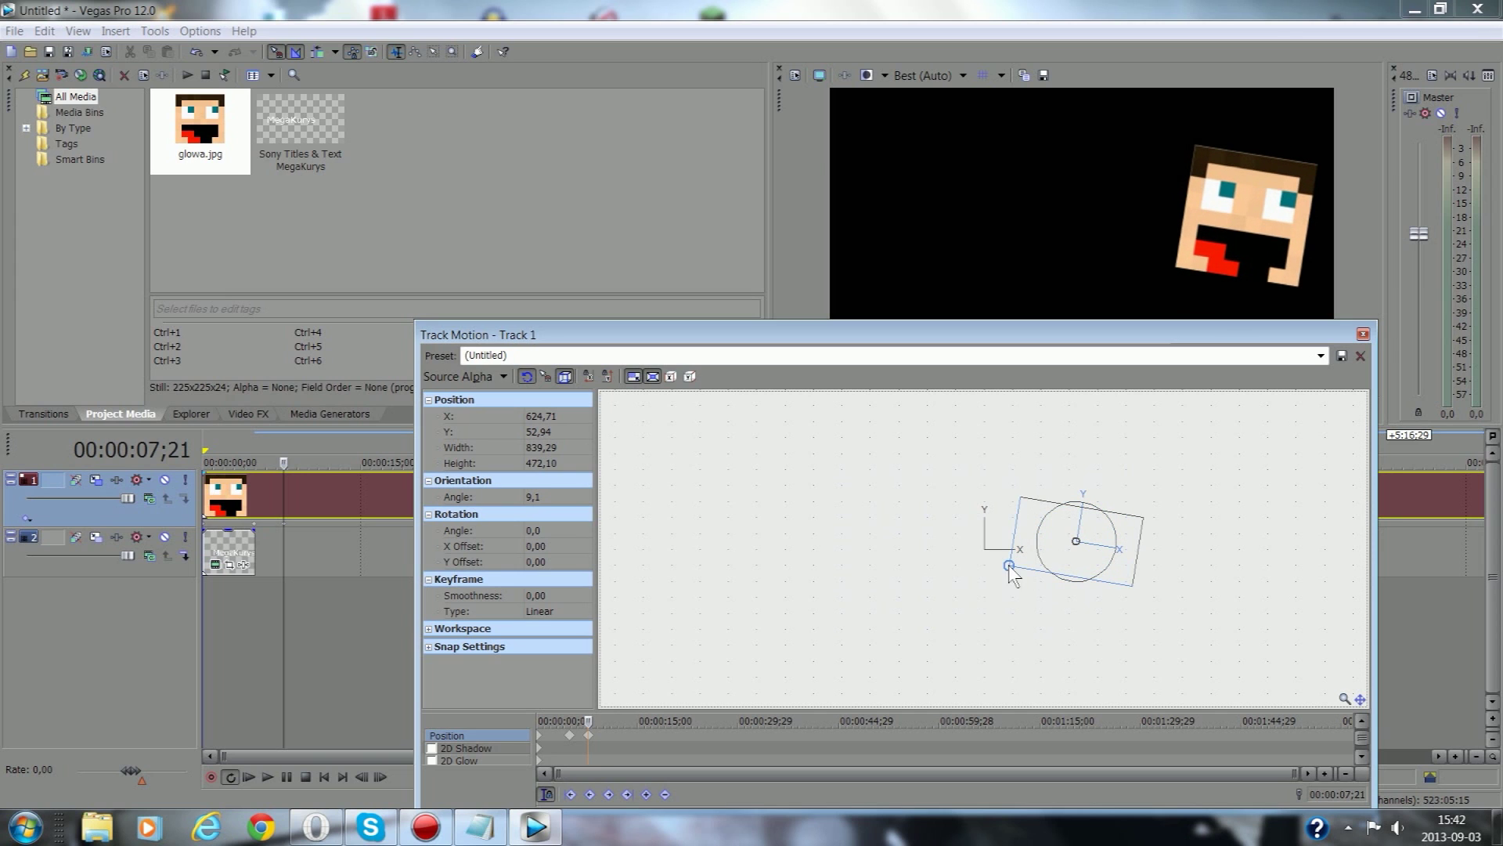
{"action": "left_click_drag", "start_coordinate": [588, 721], "coordinate": [617, 721]}
{"action": "left_click_drag", "start_coordinate": [1040, 554], "coordinate": [1049, 575]}
Step: Add head size keyframes at 00:00:15;29 and 00:00:21;17, making the head about 797 by 449 at the second one
{"action": "left_click_drag", "start_coordinate": [626, 744], "coordinate": [643, 743]}
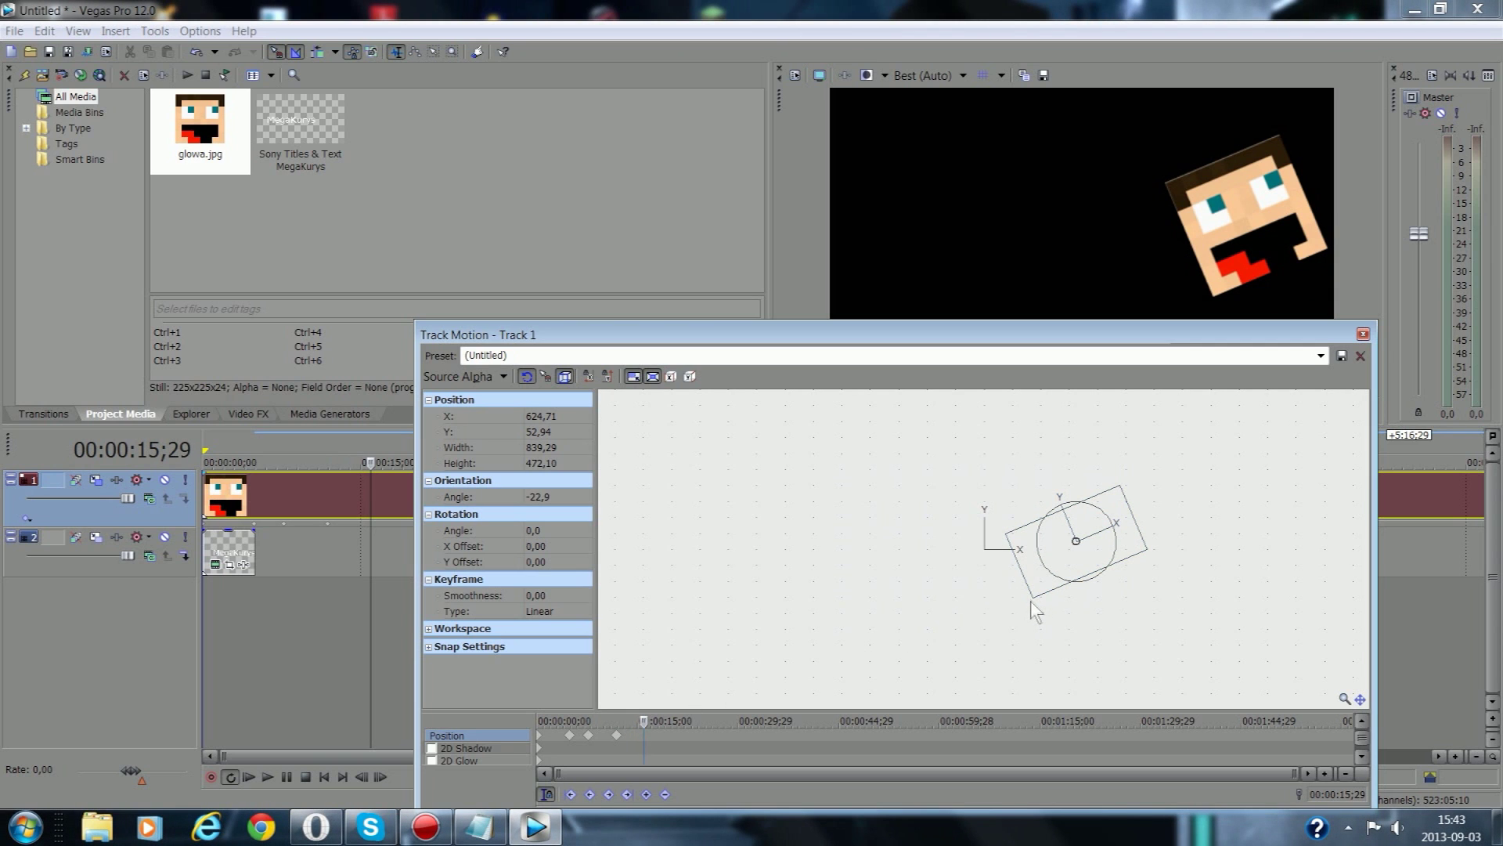
{"action": "left_click_drag", "start_coordinate": [1035, 598], "coordinate": [1038, 589]}
{"action": "left_click_drag", "start_coordinate": [630, 722], "coordinate": [683, 721]}
{"action": "mouse_move", "coordinate": [1038, 588]}
{"action": "left_mouse_down"}
{"action": "mouse_move", "coordinate": [1014, 566]}
{"action": "mouse_move", "coordinate": [1035, 593]}
{"action": "left_mouse_up"}
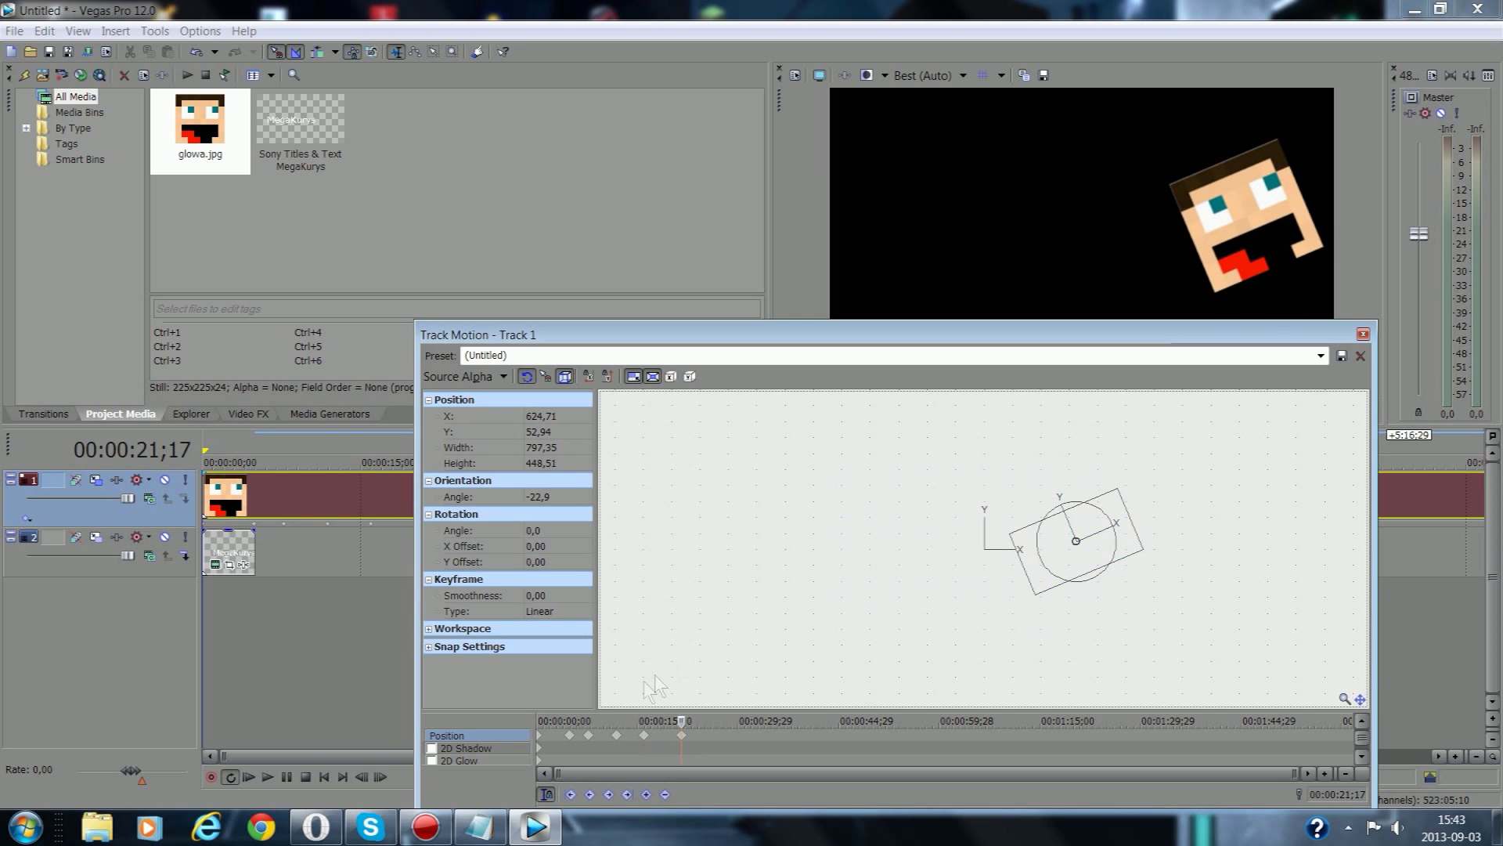
Step: Add head keyframes at 00:00:26;14 with angle 15.6 and at 00:00:32;06 with angle -8.3 and width about 869, and close Track Motion
{"action": "left_click_drag", "start_coordinate": [682, 721], "coordinate": [704, 721]}
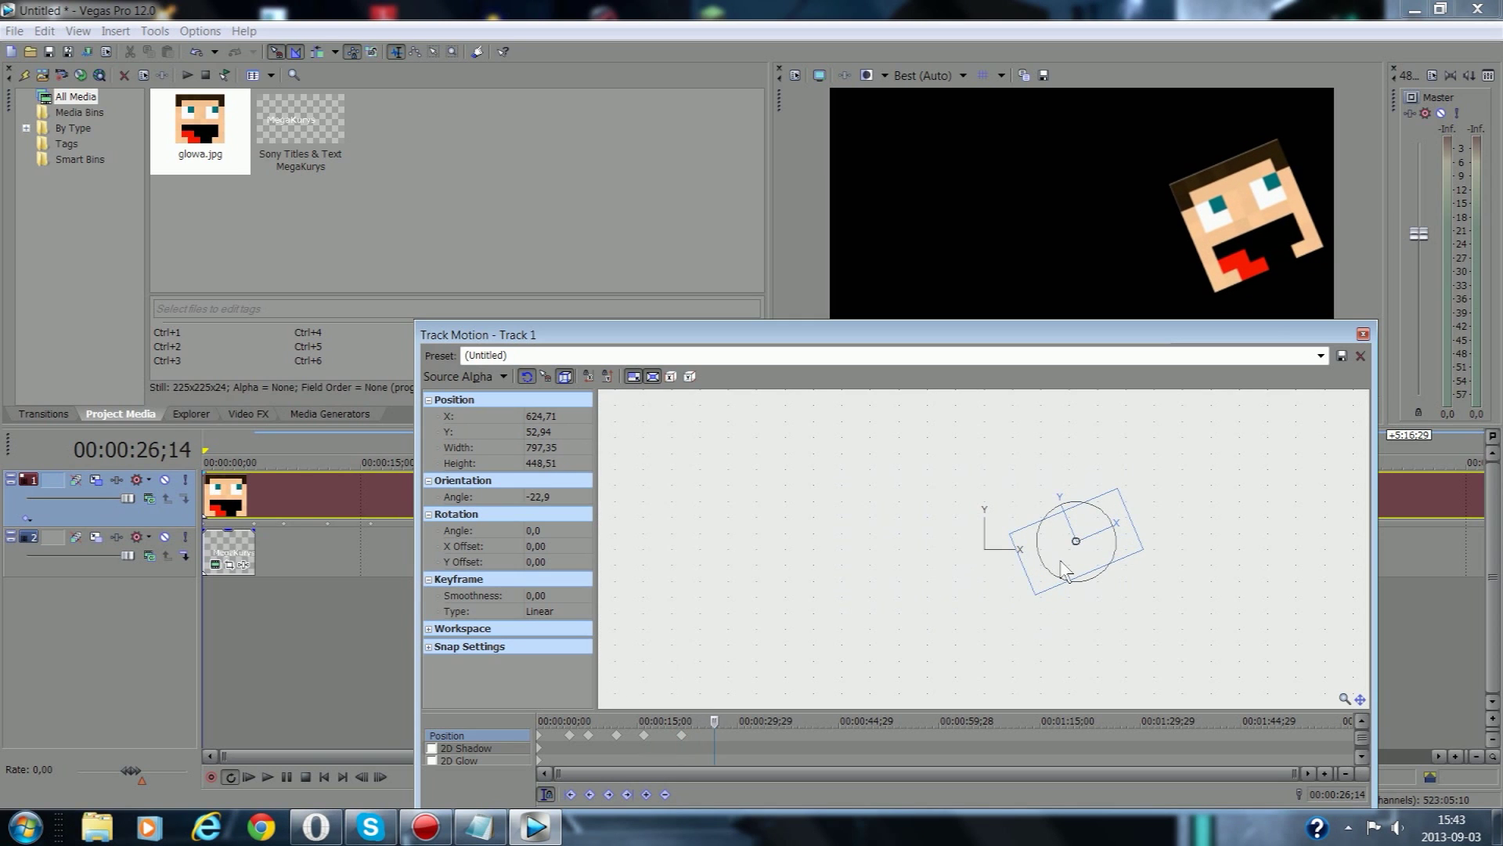
{"action": "left_click_drag", "start_coordinate": [1052, 569], "coordinate": [1036, 534]}
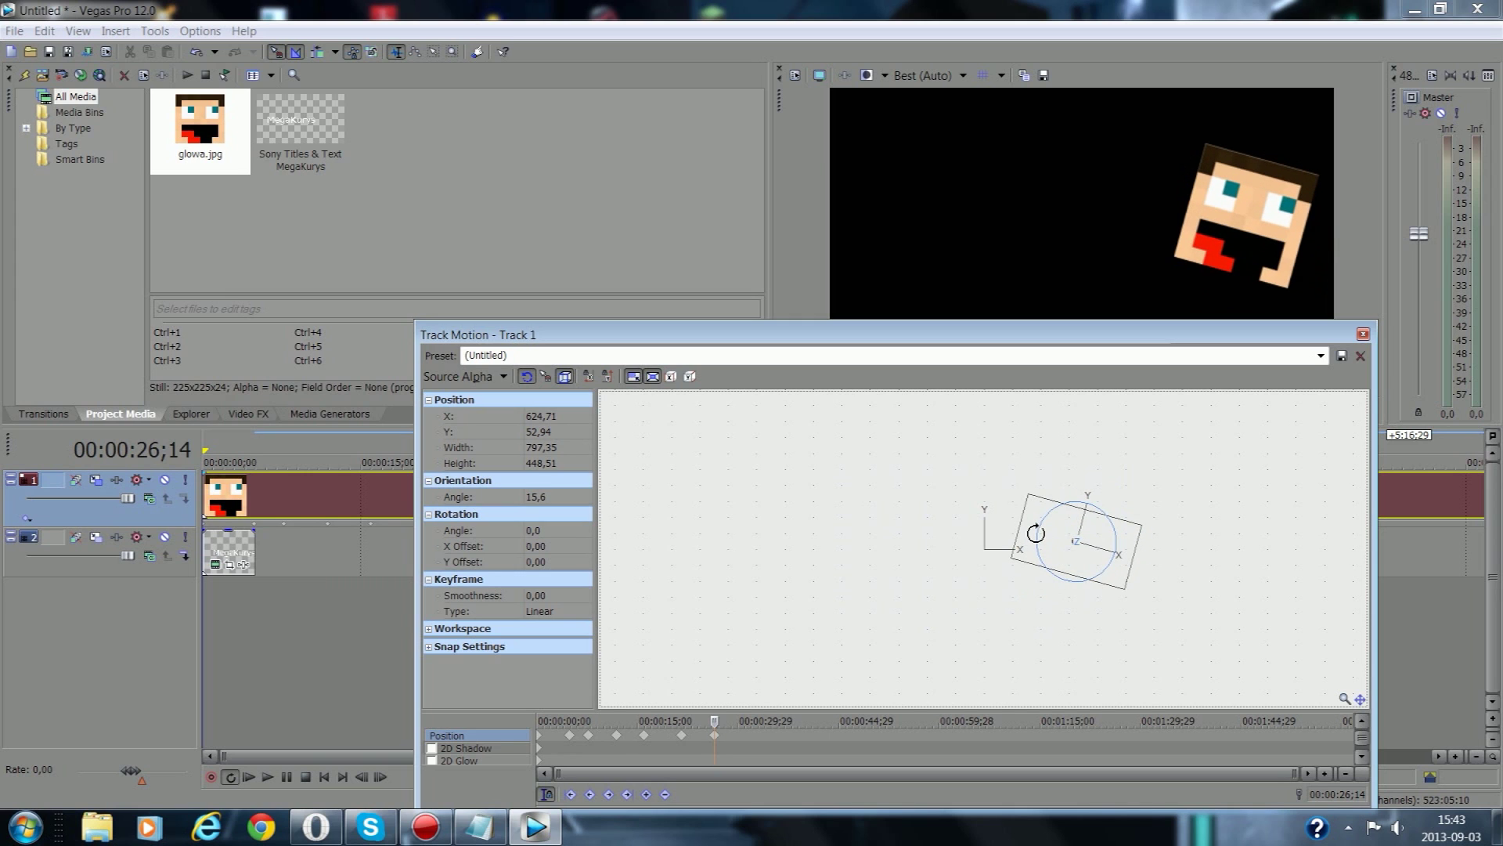
{"action": "left_click_drag", "start_coordinate": [715, 722], "coordinate": [716, 721]}
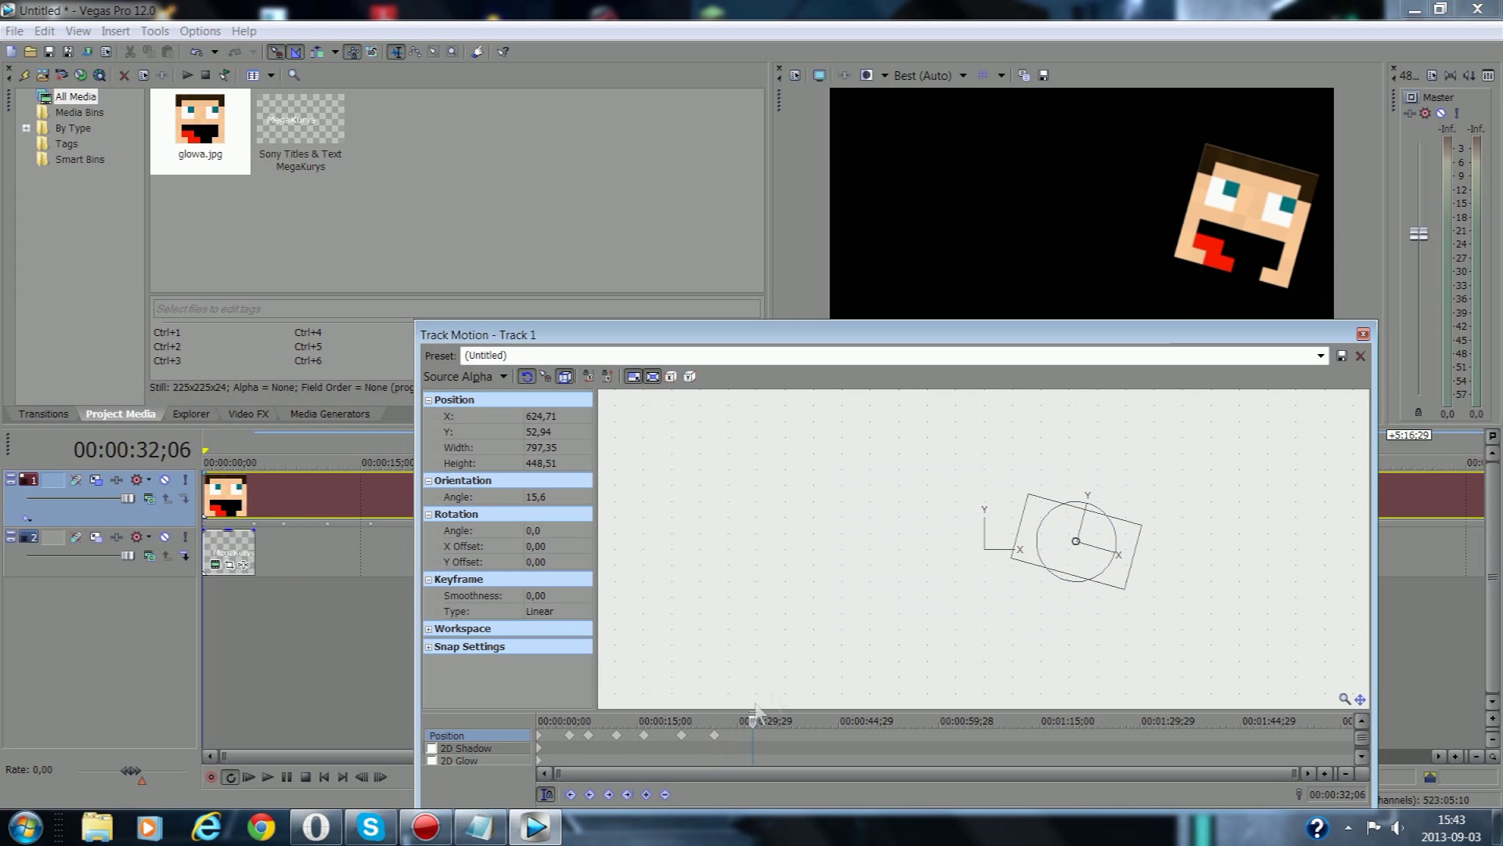
{"action": "left_click_drag", "start_coordinate": [1011, 557], "coordinate": [1047, 565]}
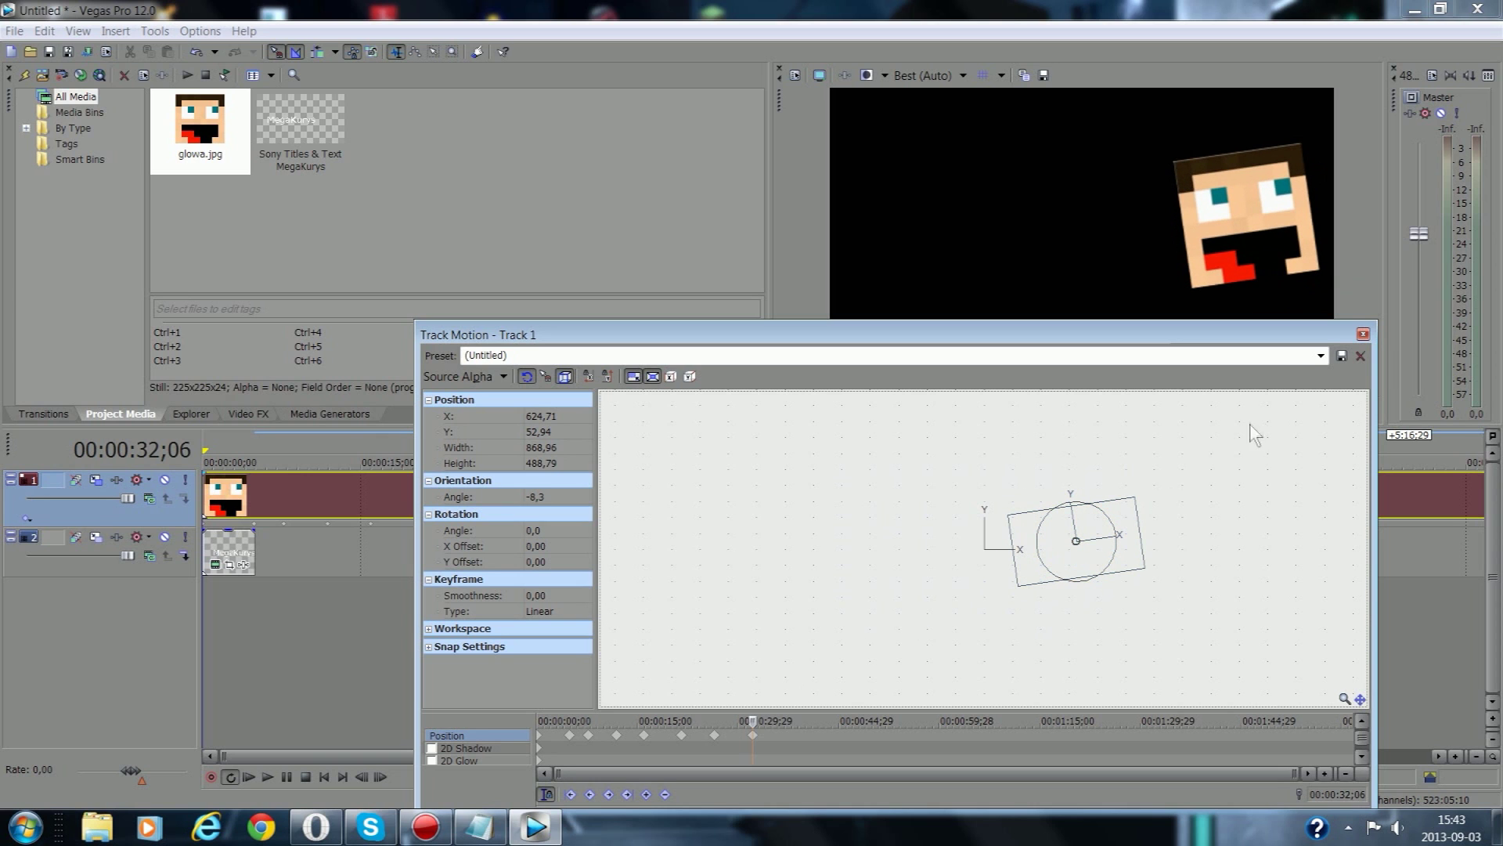
{"action": "left_click", "coordinate": [1362, 334]}
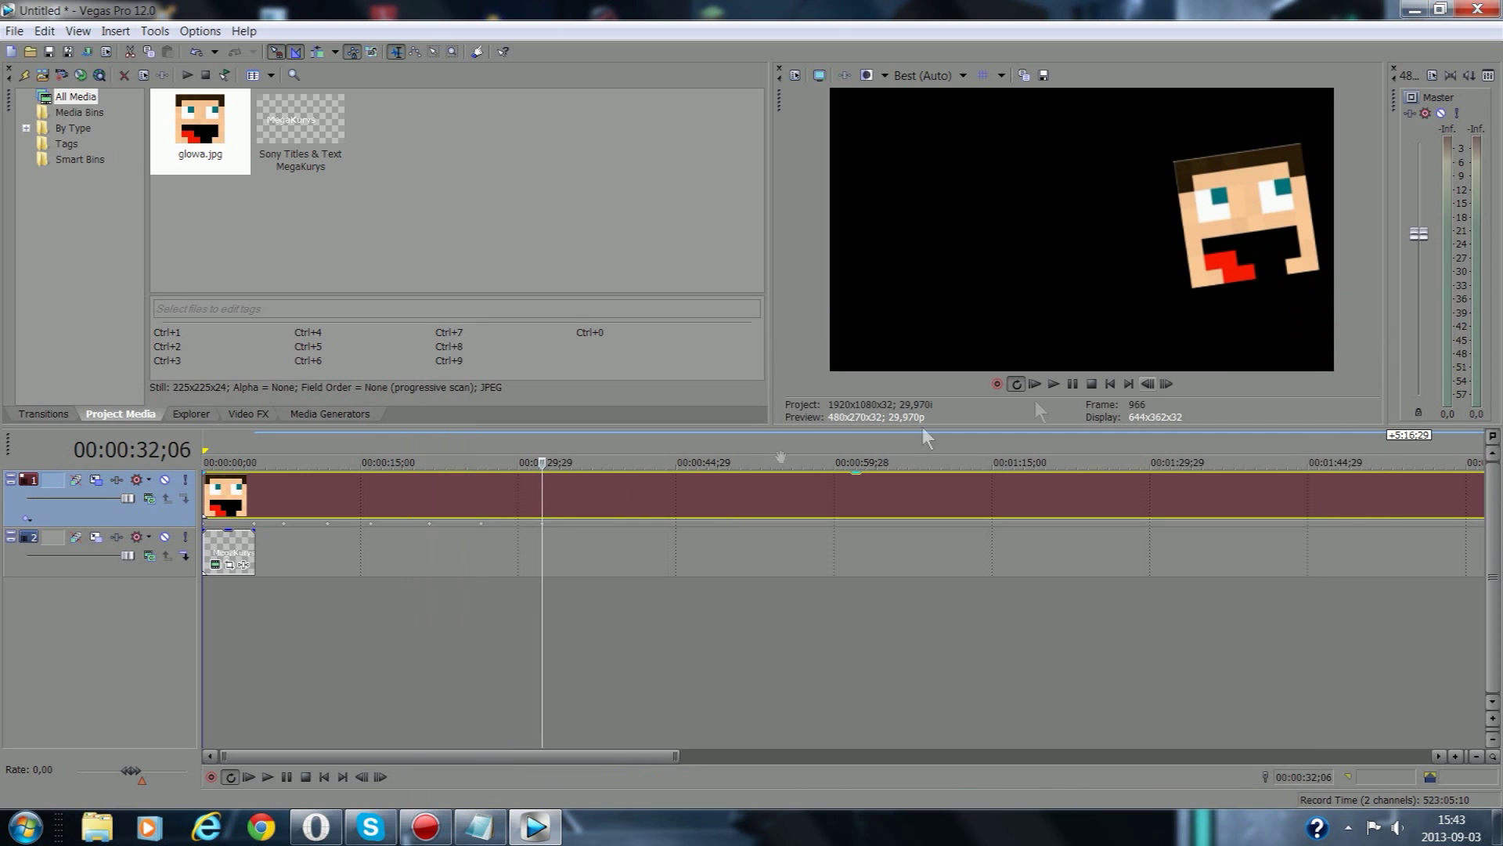
Step: Extend the MegaKurys title clip on track 2 by about 1:29:08 and return the playhead to the project start
{"action": "left_click", "coordinate": [258, 542]}
{"action": "left_click_drag", "start_coordinate": [390, 544], "coordinate": [1196, 595]}
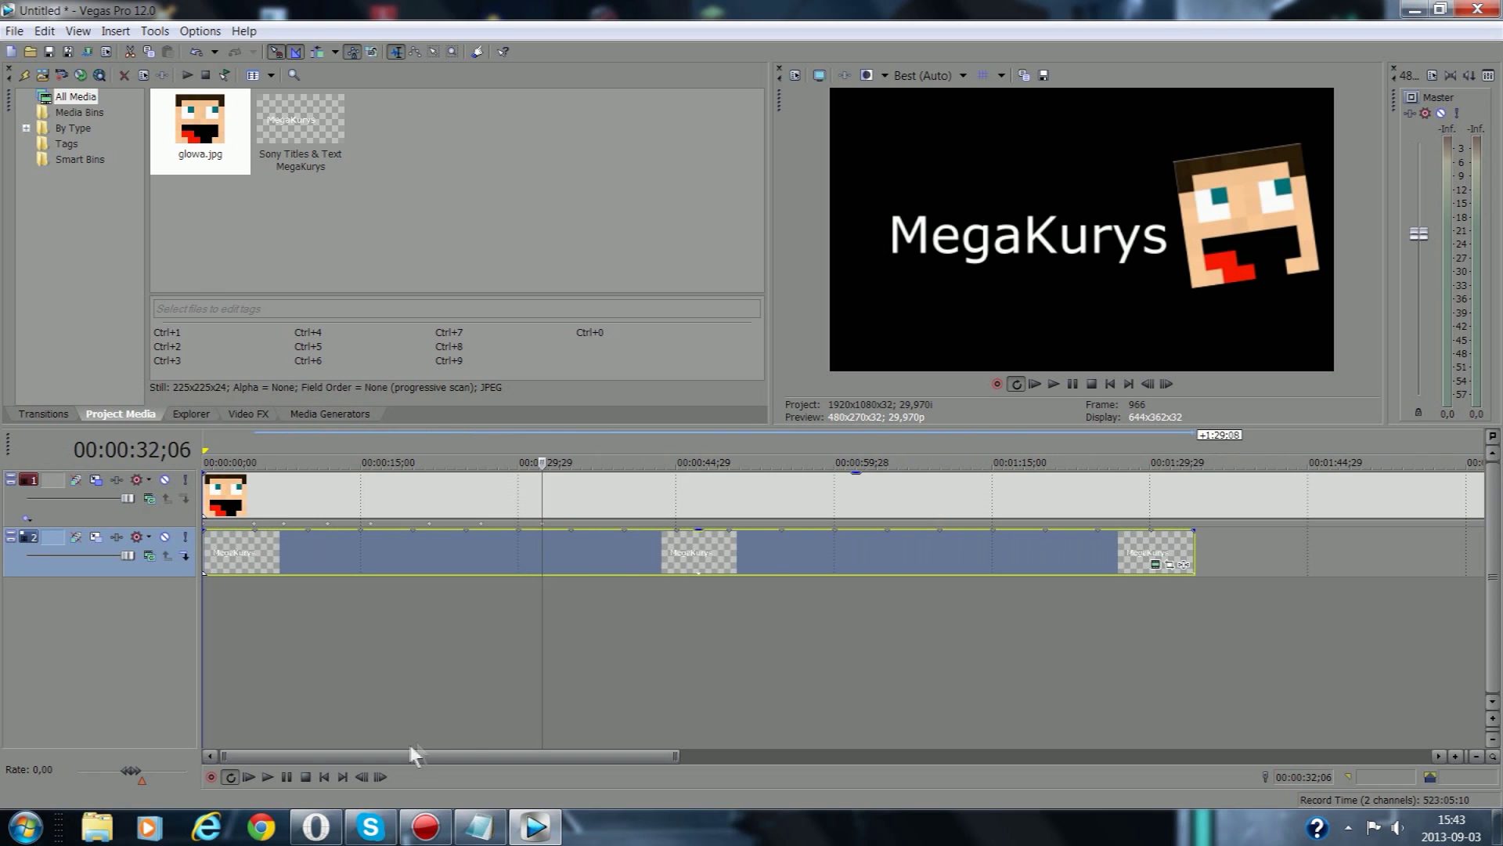
{"action": "key", "text": "ctrl+Home"}
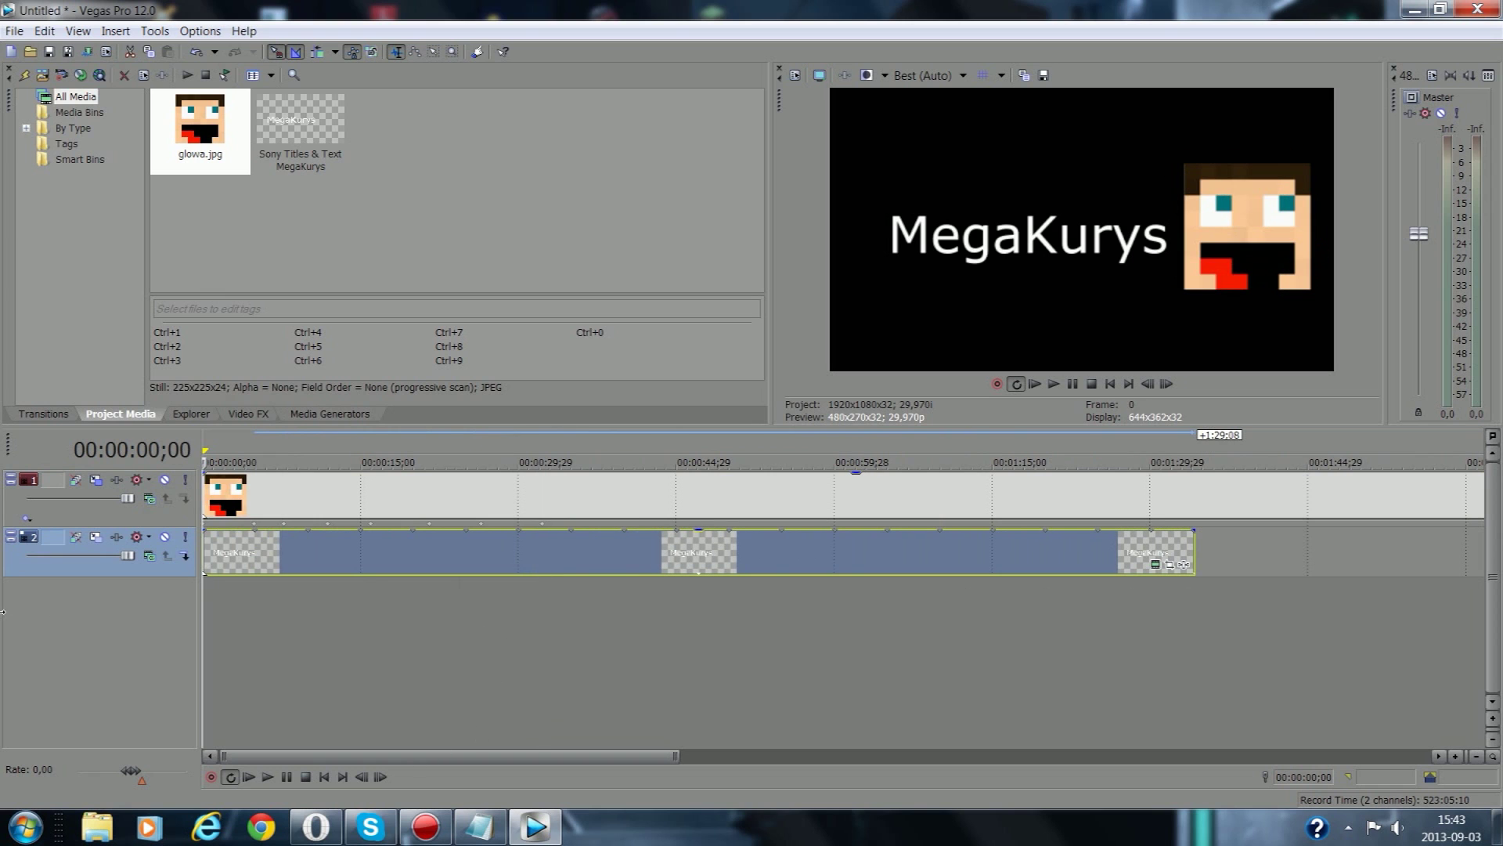
Step: Switch to Notepad, write the note "I ROBIMY NIESKONCZONE KOMBINACJE", and minimize the window
{"action": "left_click", "coordinate": [479, 826]}
{"action": "type", "text": "I"}
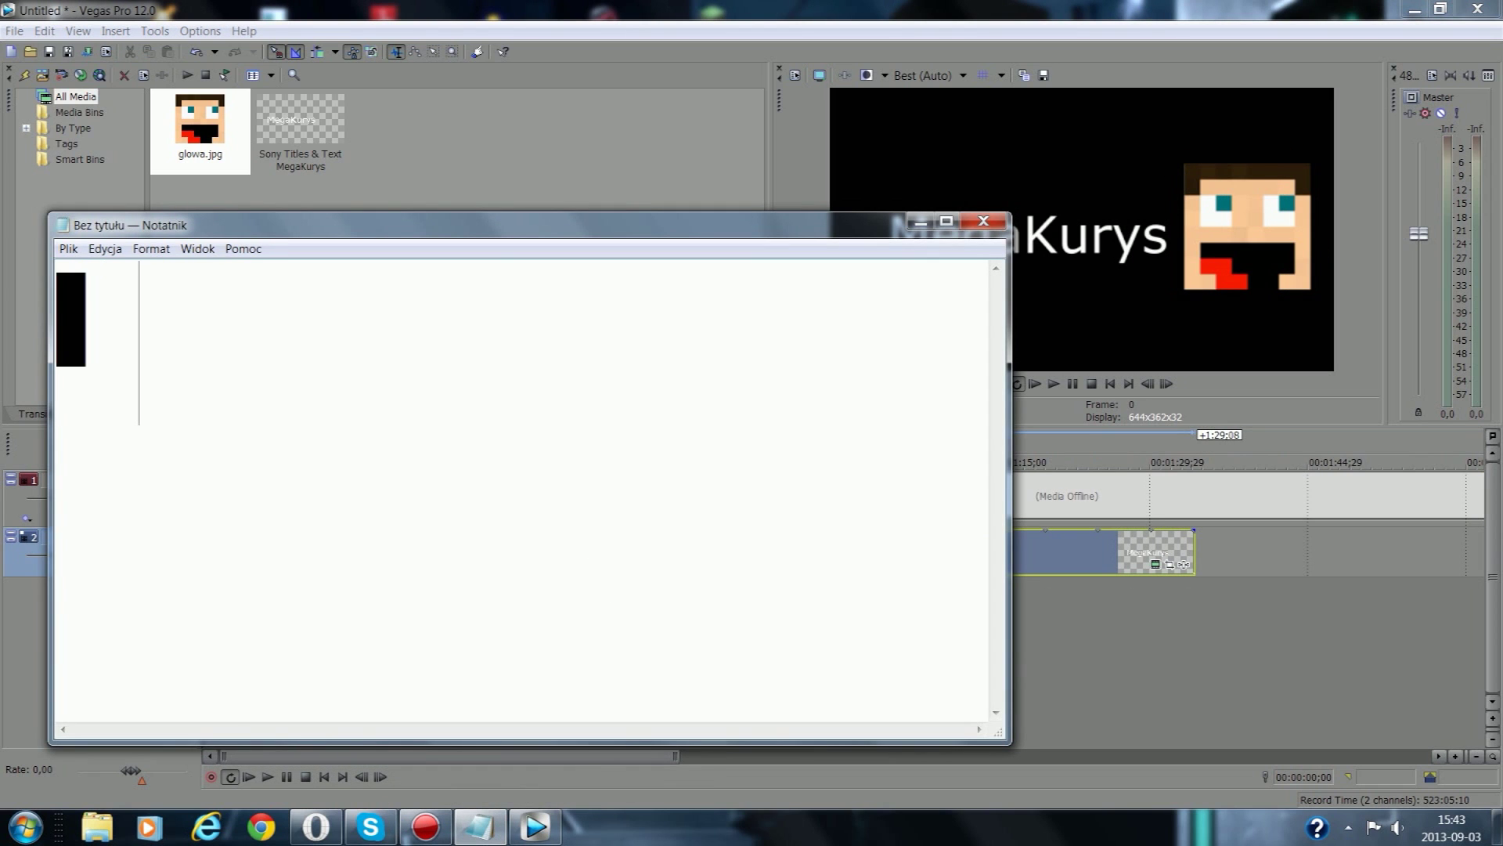
{"action": "type", "text": " ROBIMY NIESKO"}
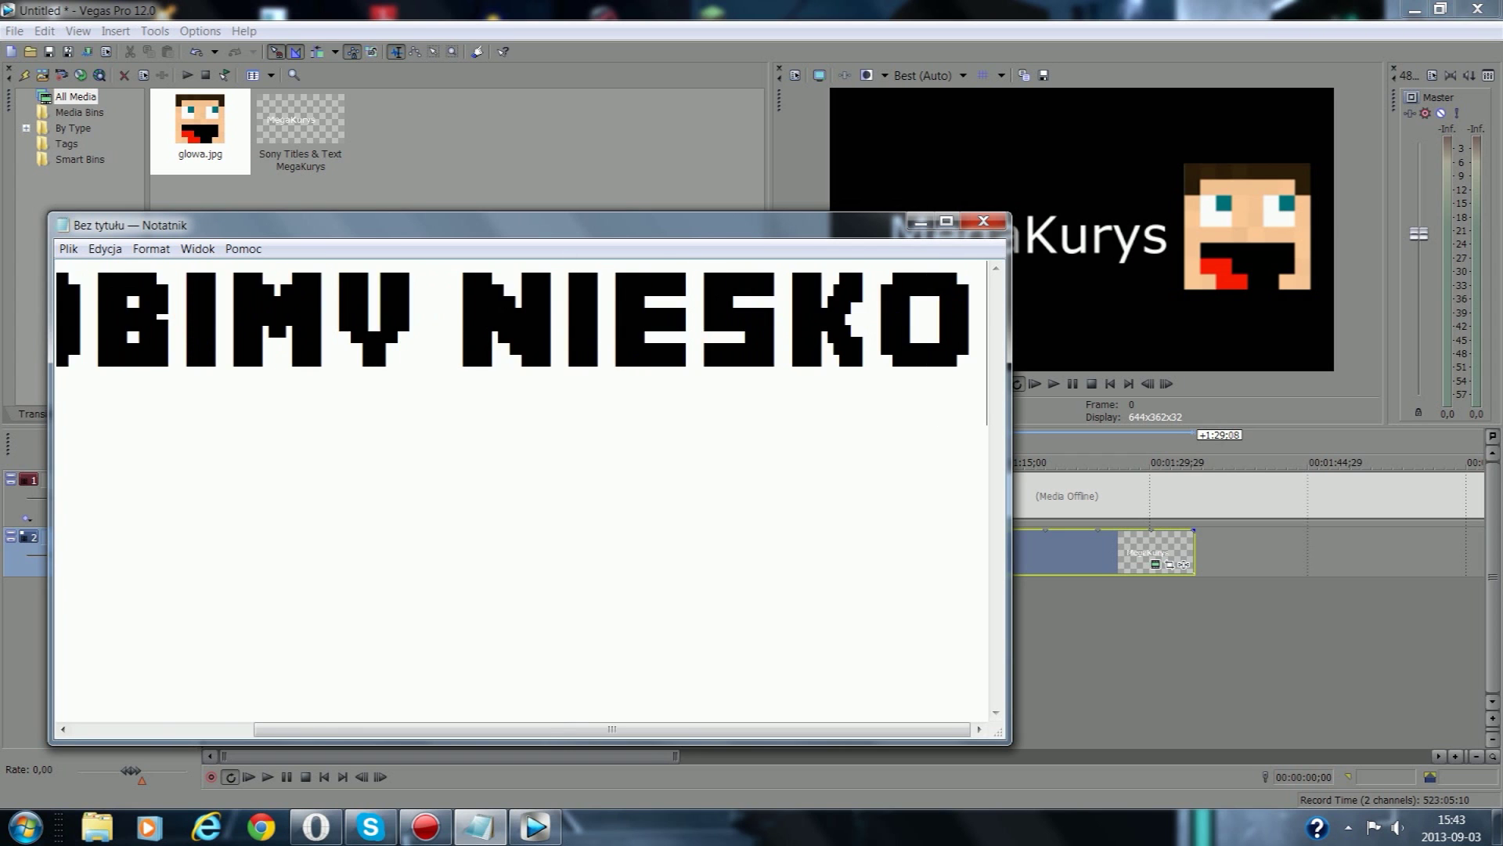
{"action": "type", "text": "NCZONE KO"}
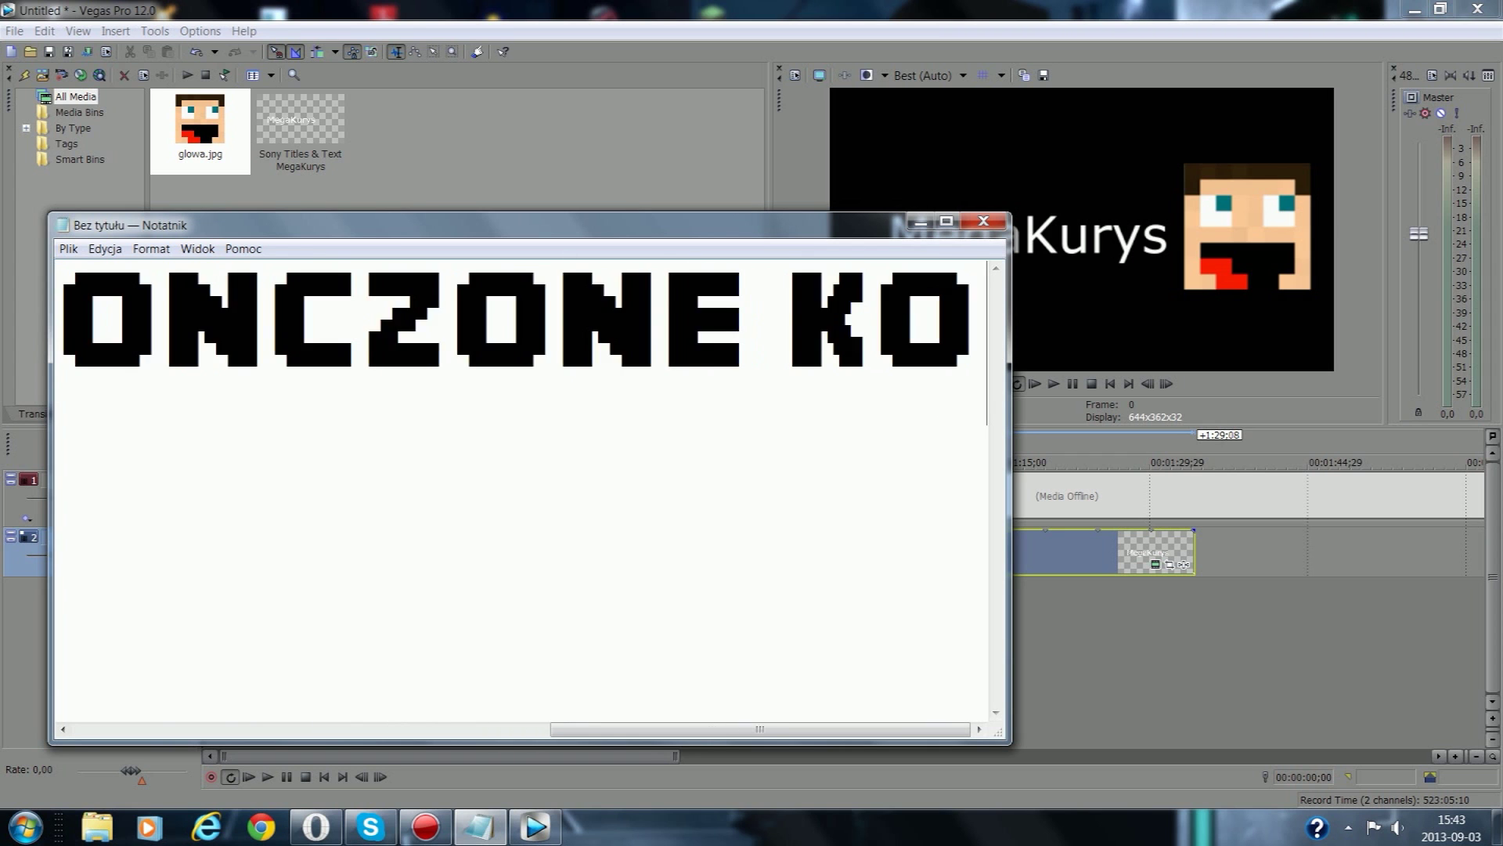
{"action": "type", "text": "MBINACJE"}
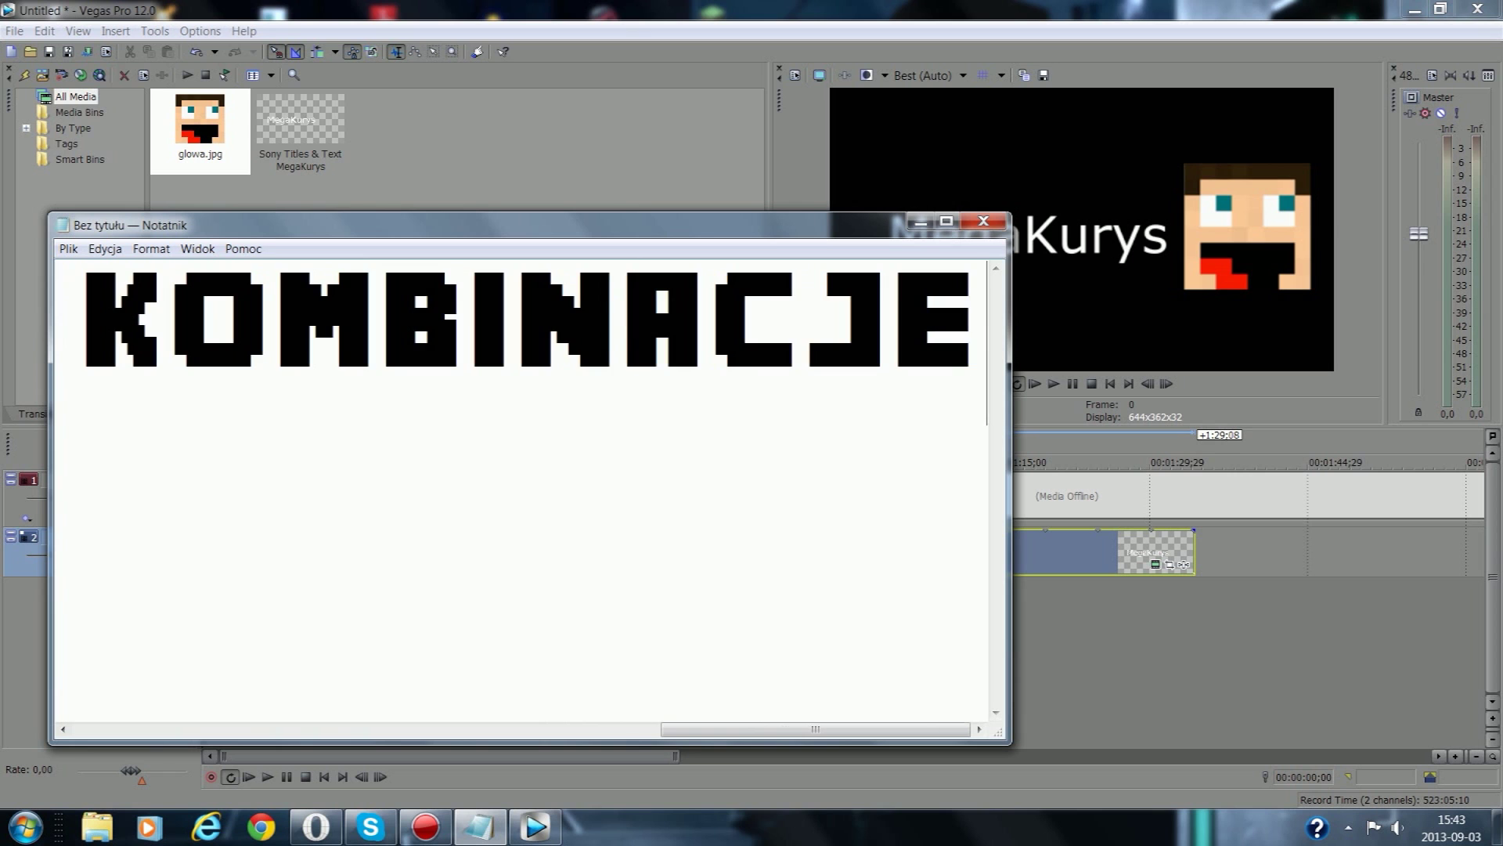
{"action": "left_click", "coordinate": [921, 221]}
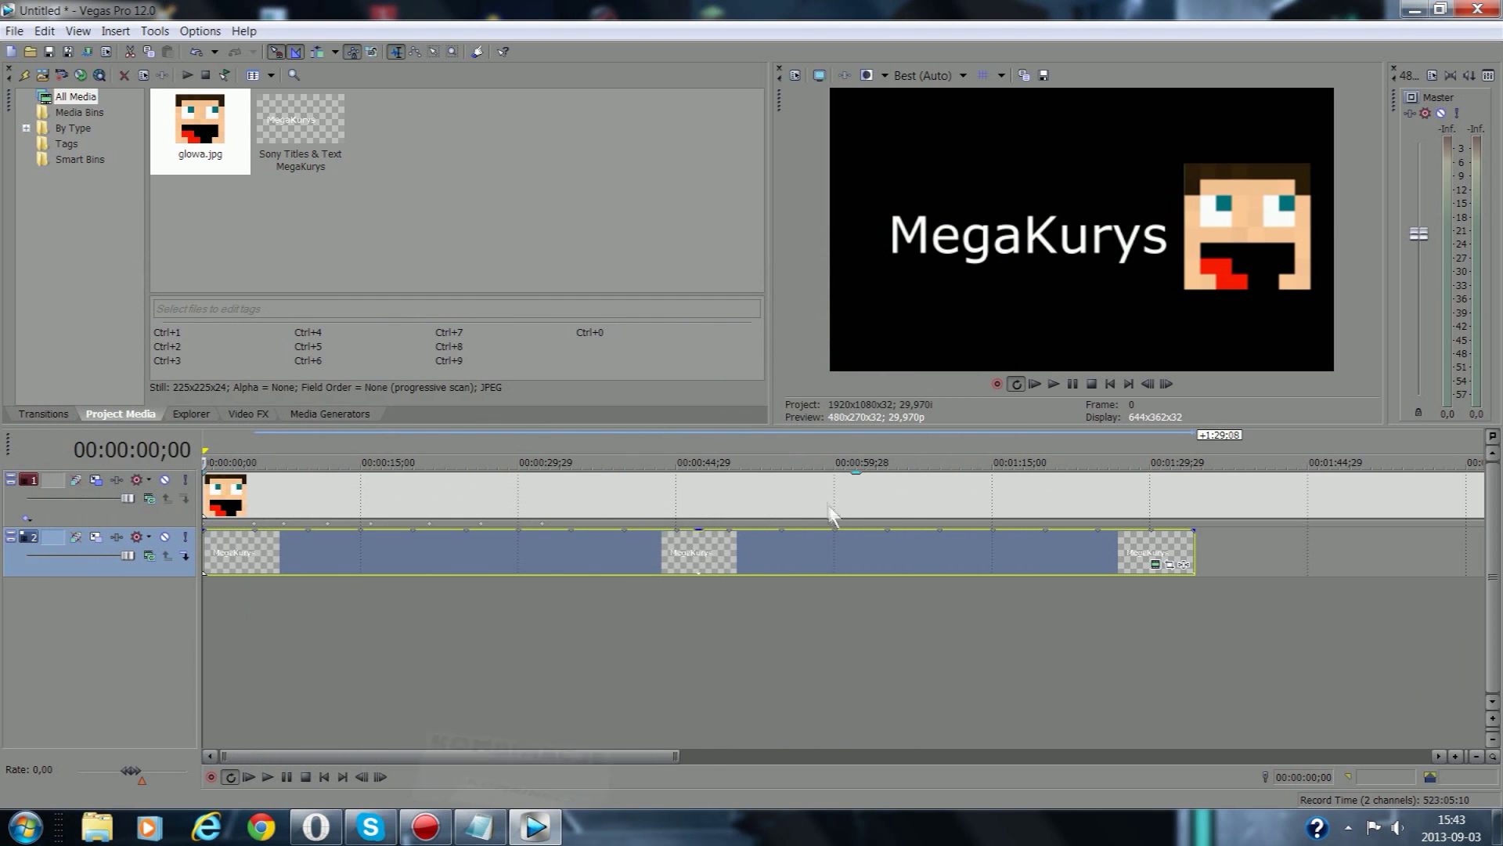
Step: Play the project from the start to preview the head's animation beside the title, and pause it
{"action": "left_click", "coordinate": [1054, 381]}
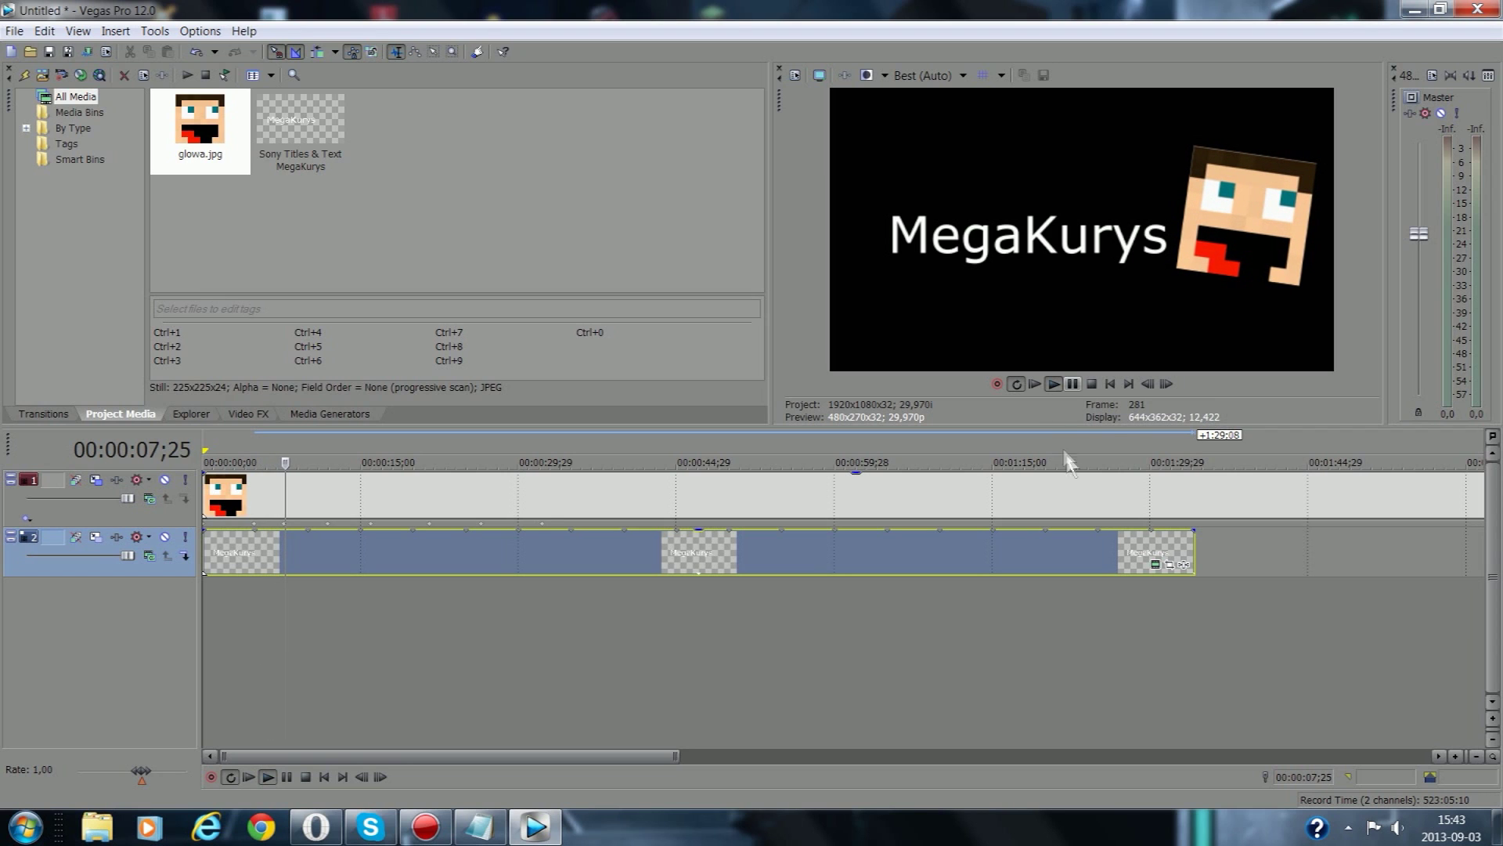
{"action": "left_click", "coordinate": [1072, 384]}
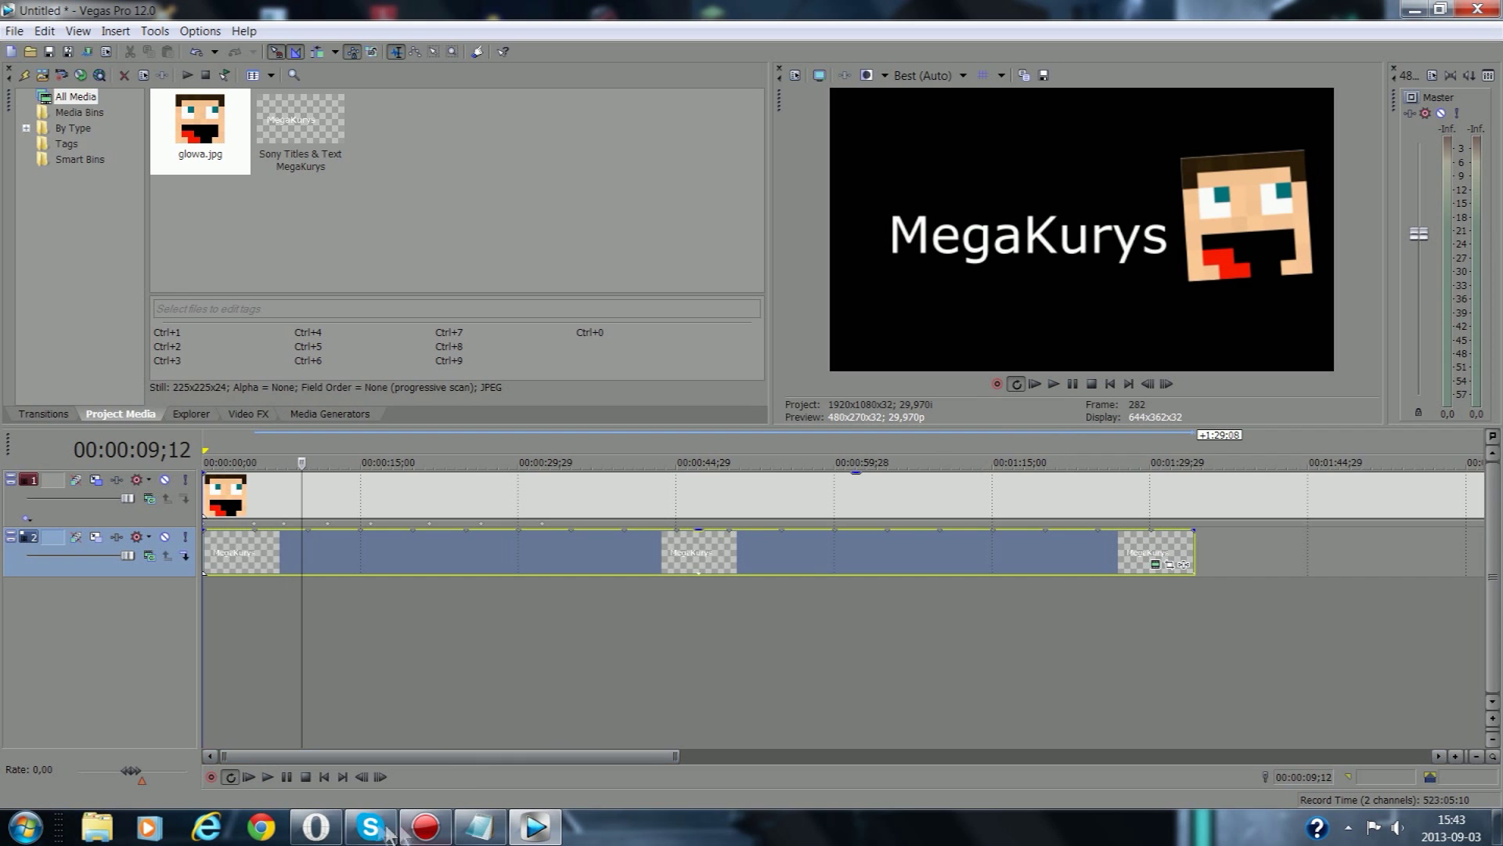
Step: Trim the glowa clip and the MegaKurys title clip to end at about 00:01:15;00
{"action": "left_click_drag", "start_coordinate": [368, 758], "coordinate": [1213, 756]}
{"action": "left_click_drag", "start_coordinate": [1258, 491], "coordinate": [999, 495]}
{"action": "left_click_drag", "start_coordinate": [1192, 539], "coordinate": [993, 538]}
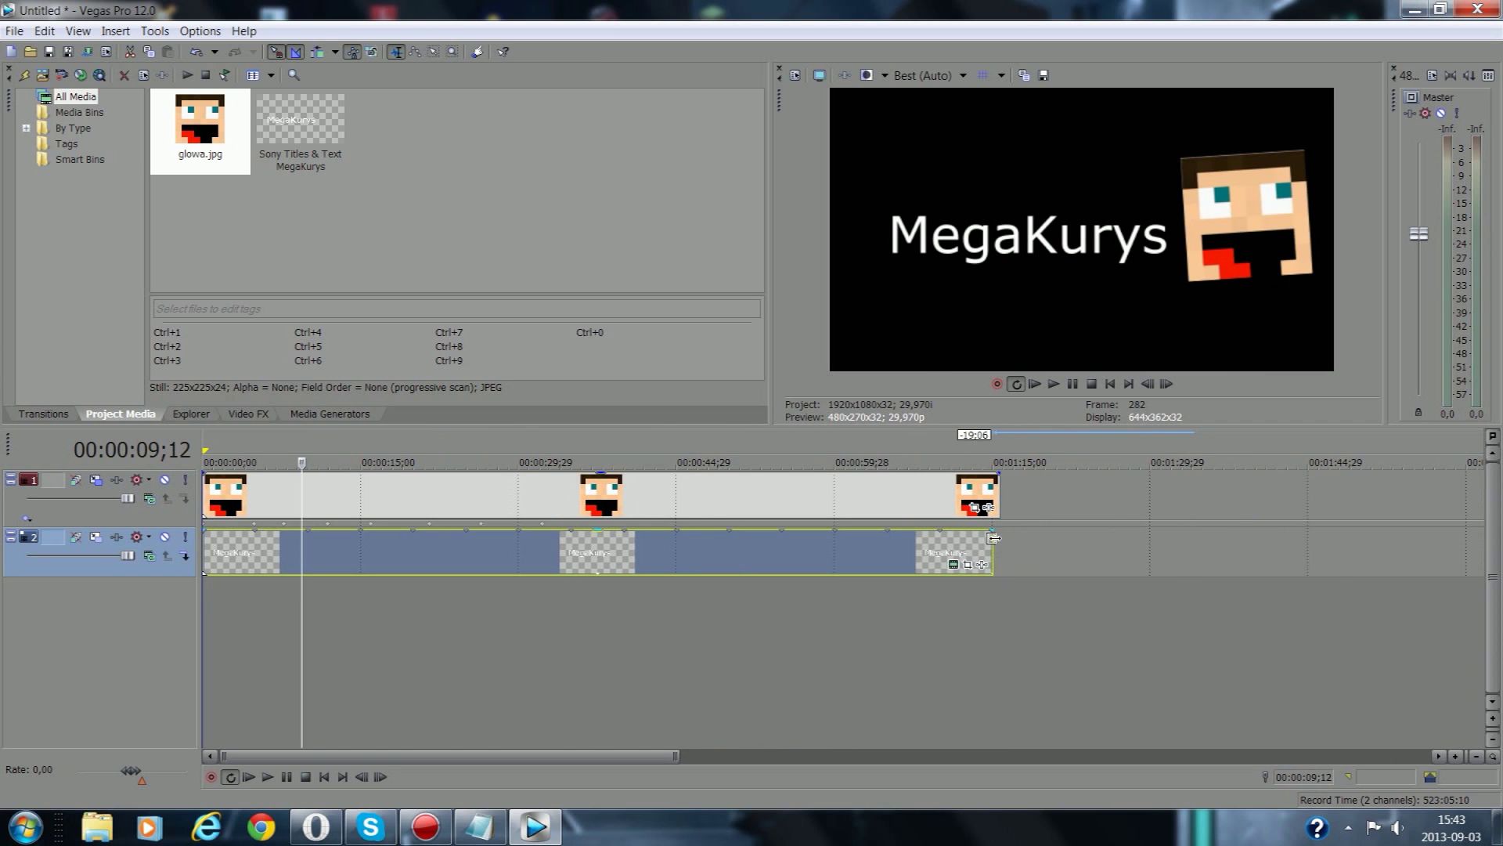
Step: Switch to Notepad, replace the note with "PRZESADZILEM :D", and minimize the window
{"action": "left_click", "coordinate": [479, 826]}
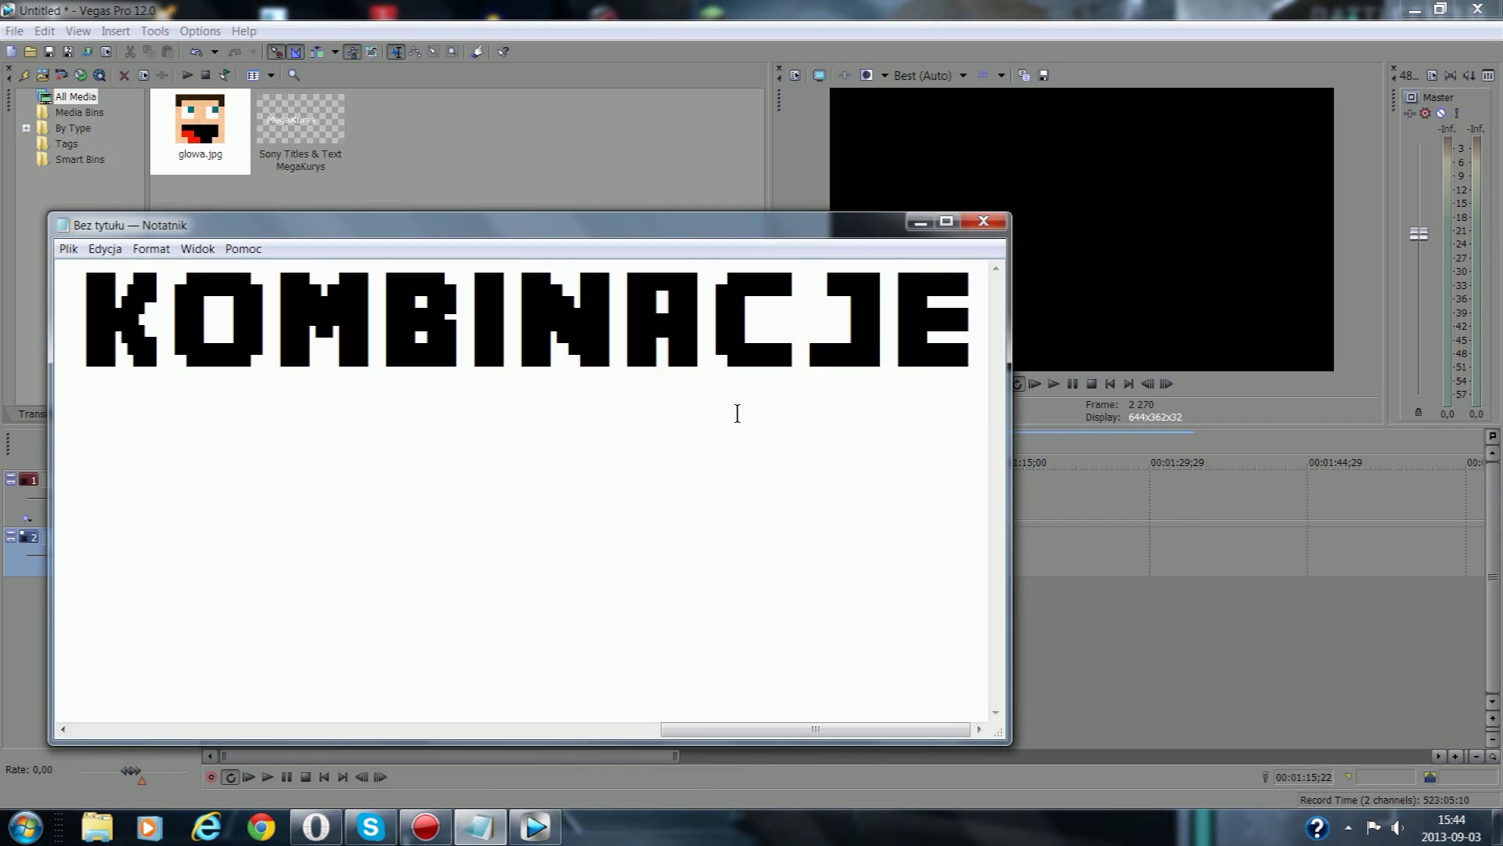
{"action": "double_click", "coordinate": [976, 355]}
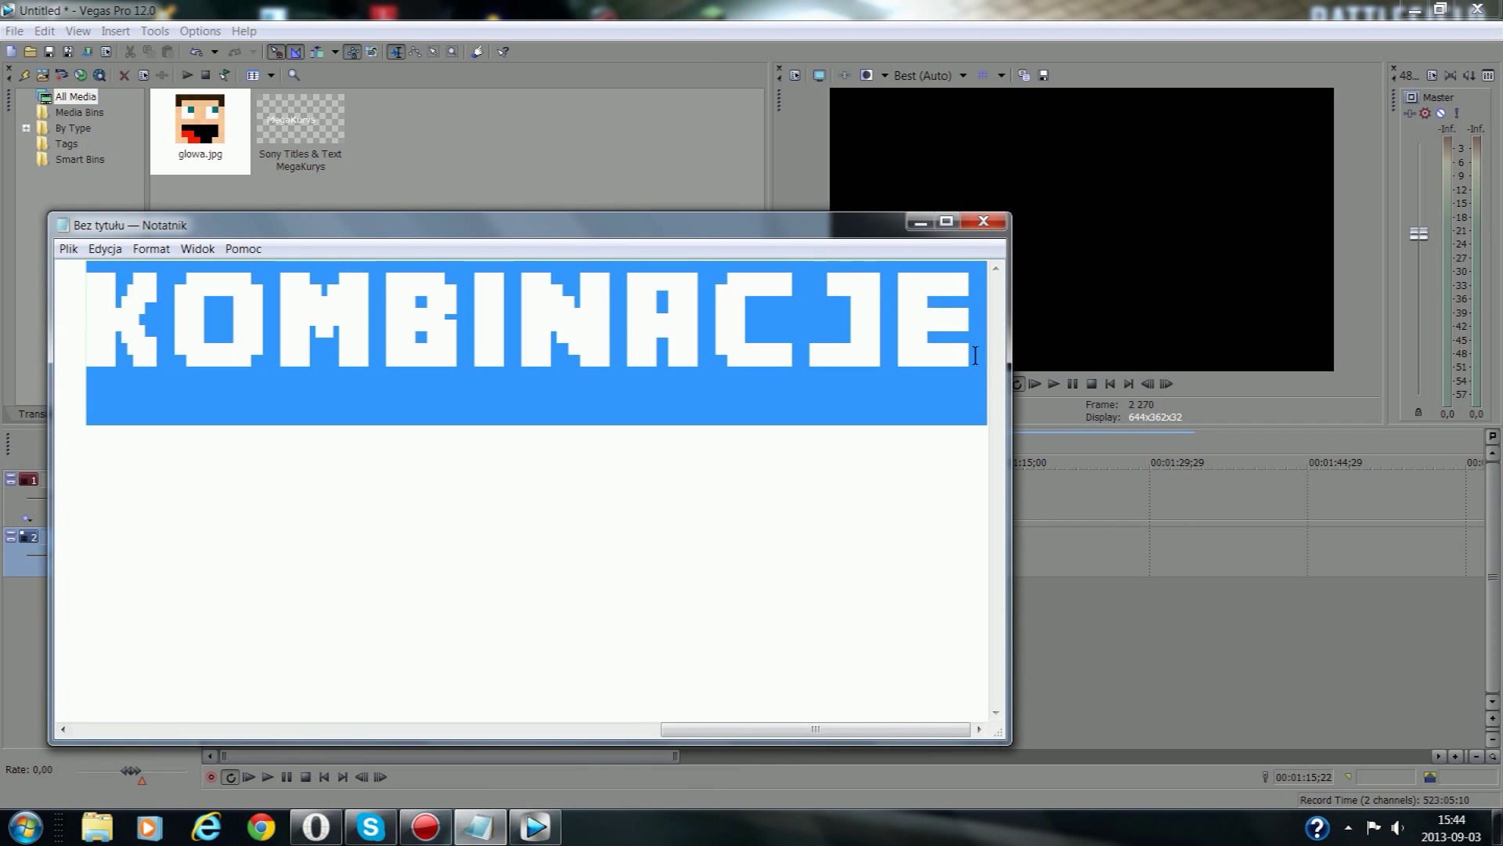
{"action": "key", "text": "Delete"}
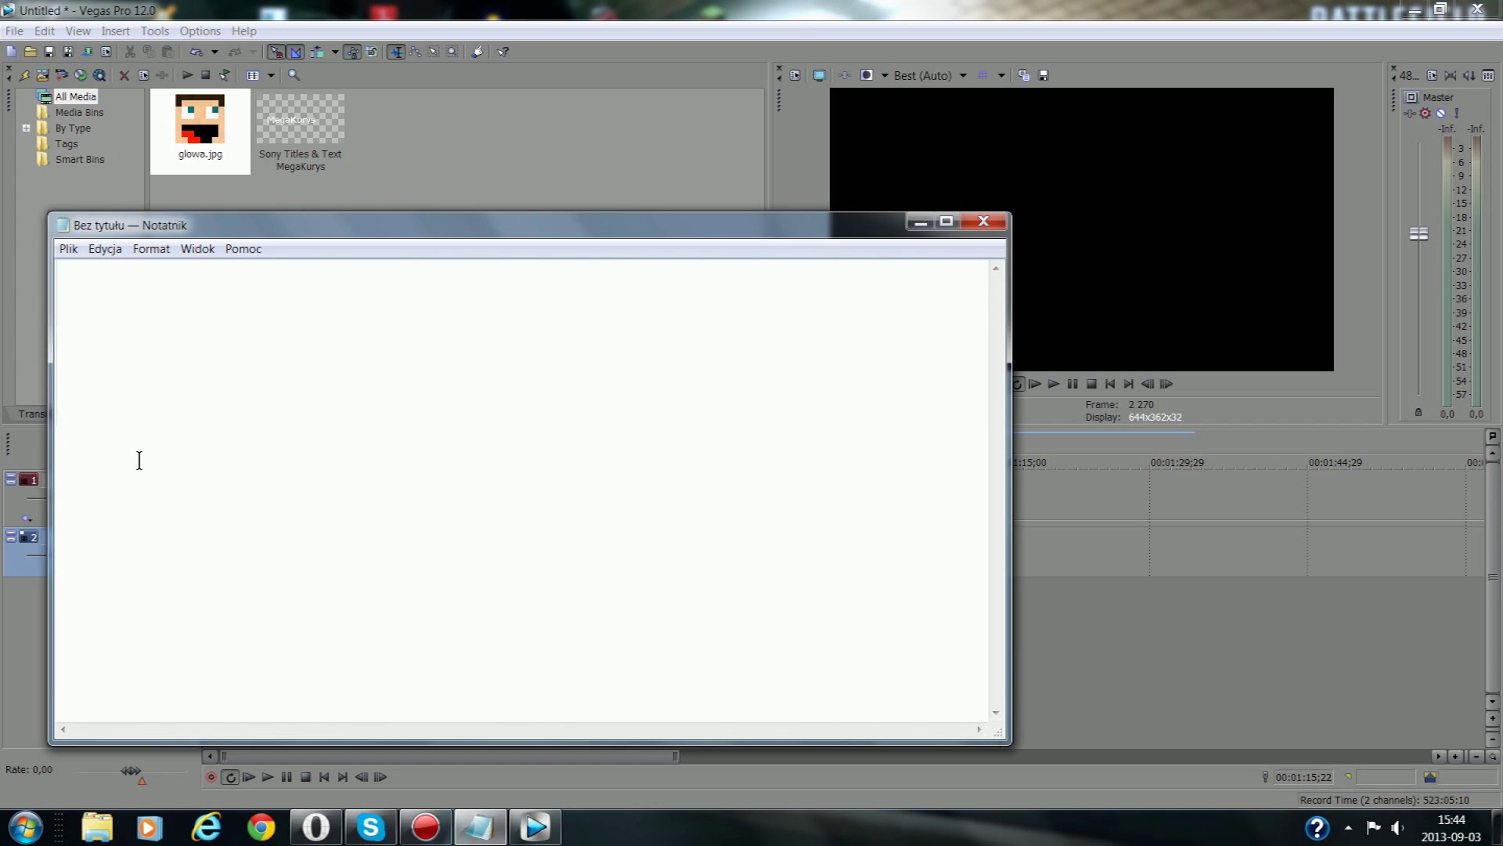
{"action": "type", "text": "PRZESAD"}
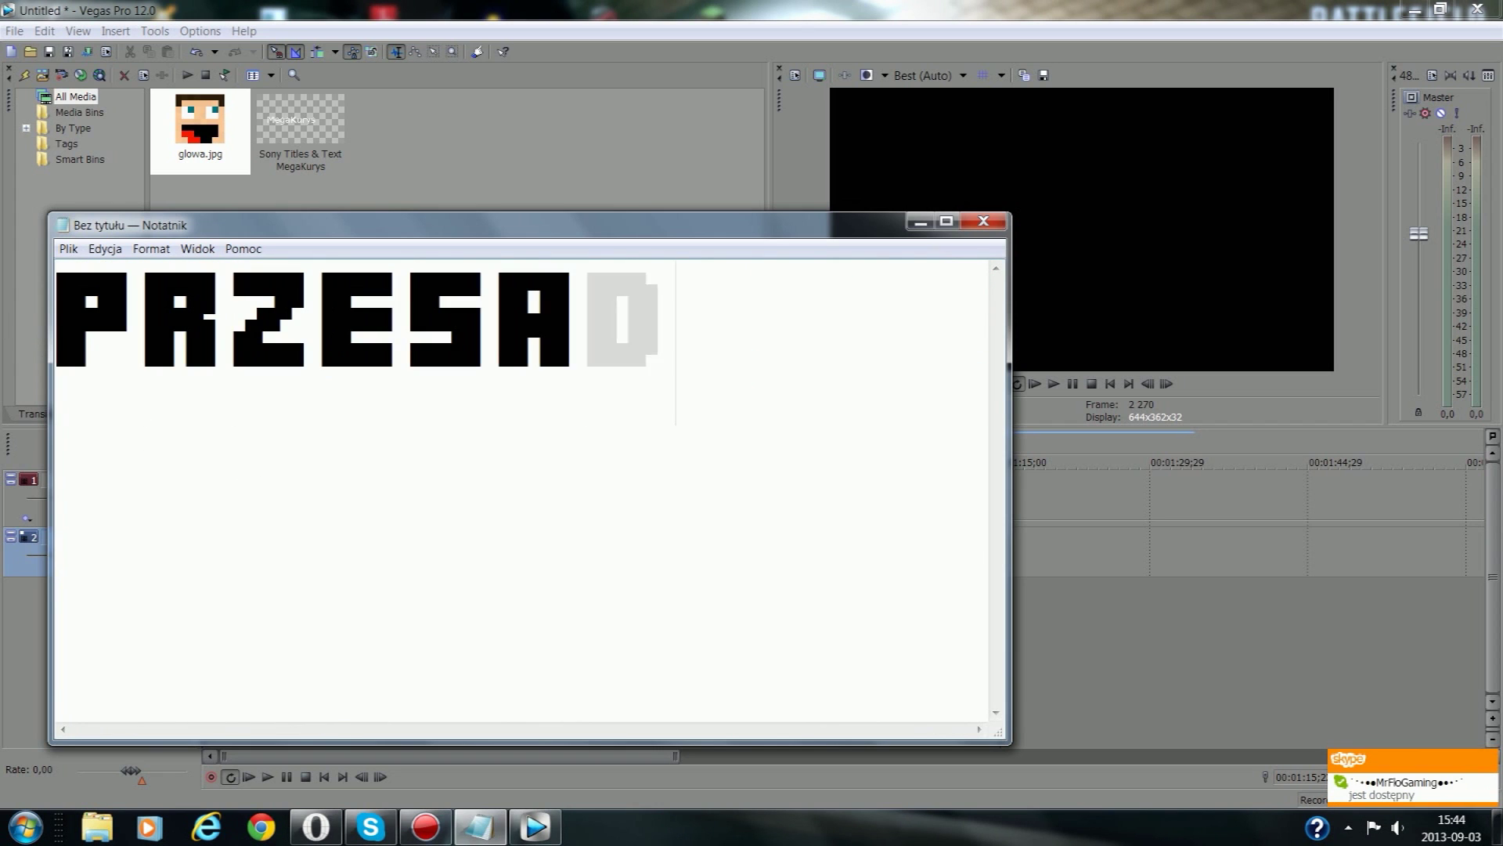
{"action": "type", "text": "ZILEM :D"}
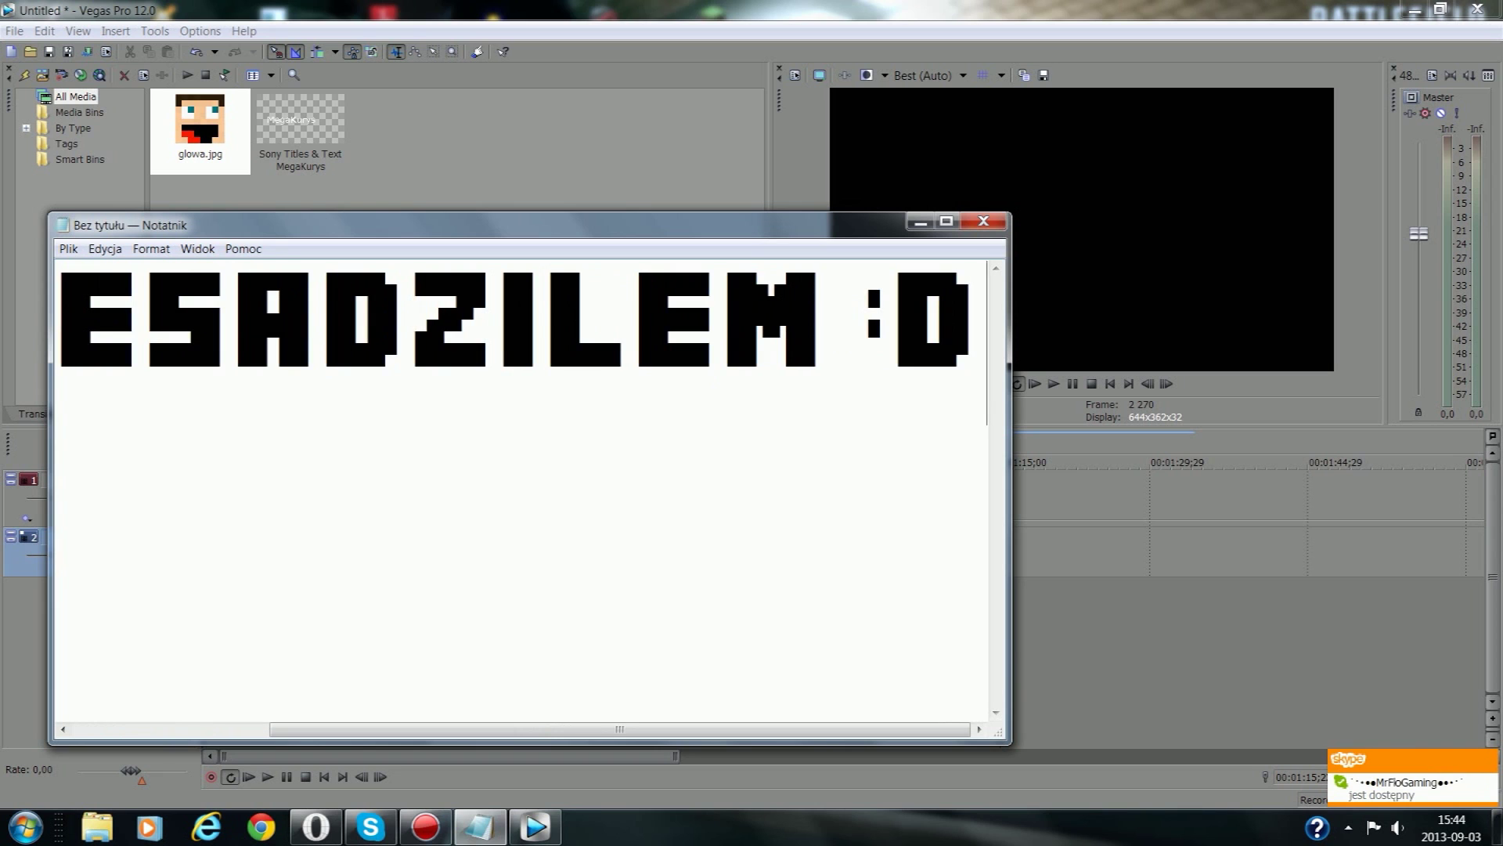
{"action": "left_click", "coordinate": [916, 220]}
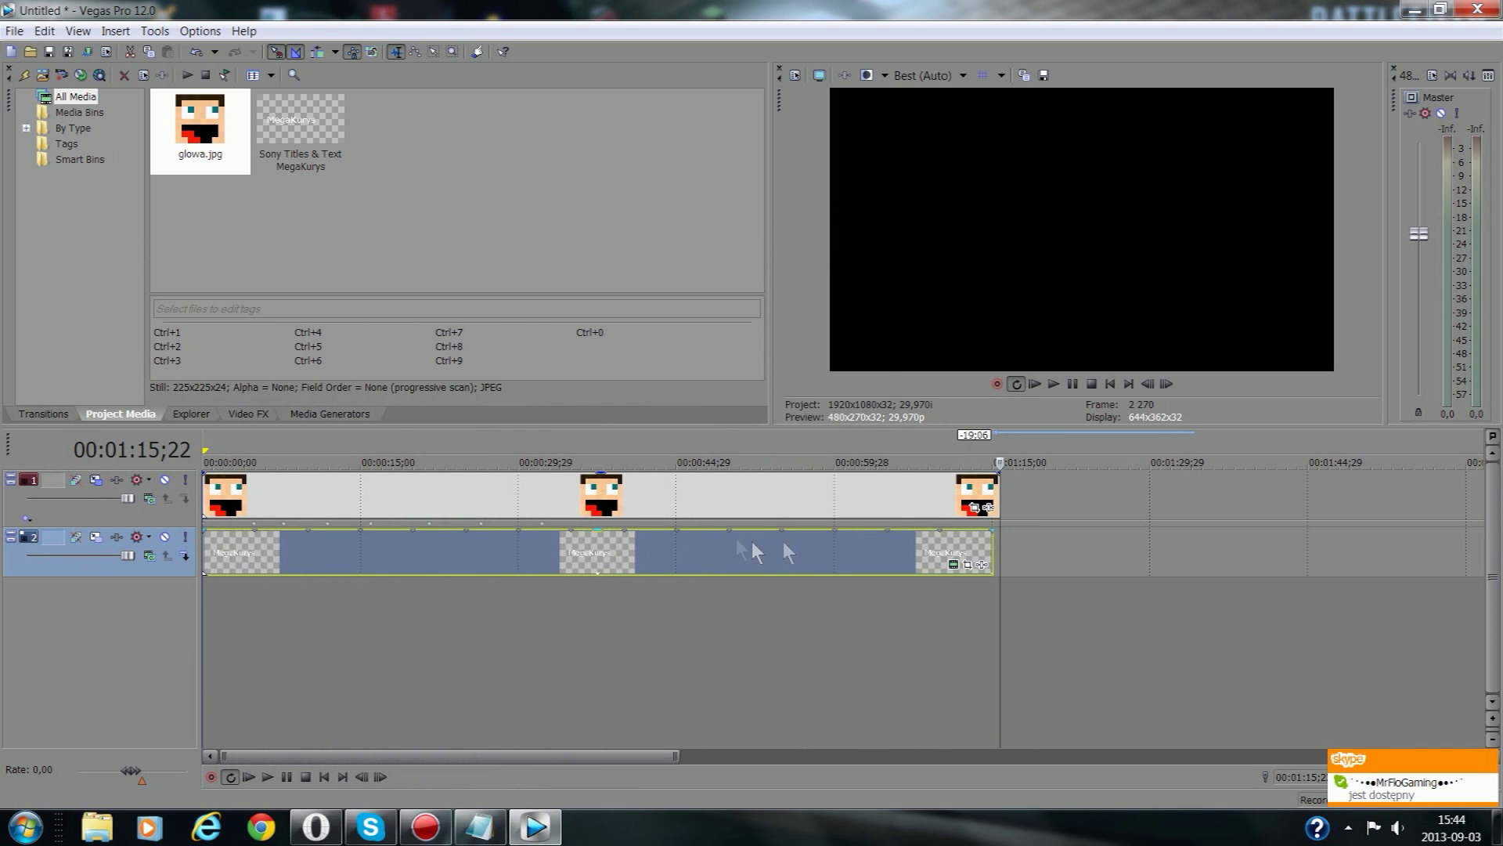
Step: Play the project from the start to preview the head's motion, and pause it at about 00:00:02;04
{"action": "key", "text": "ctrl+Home"}
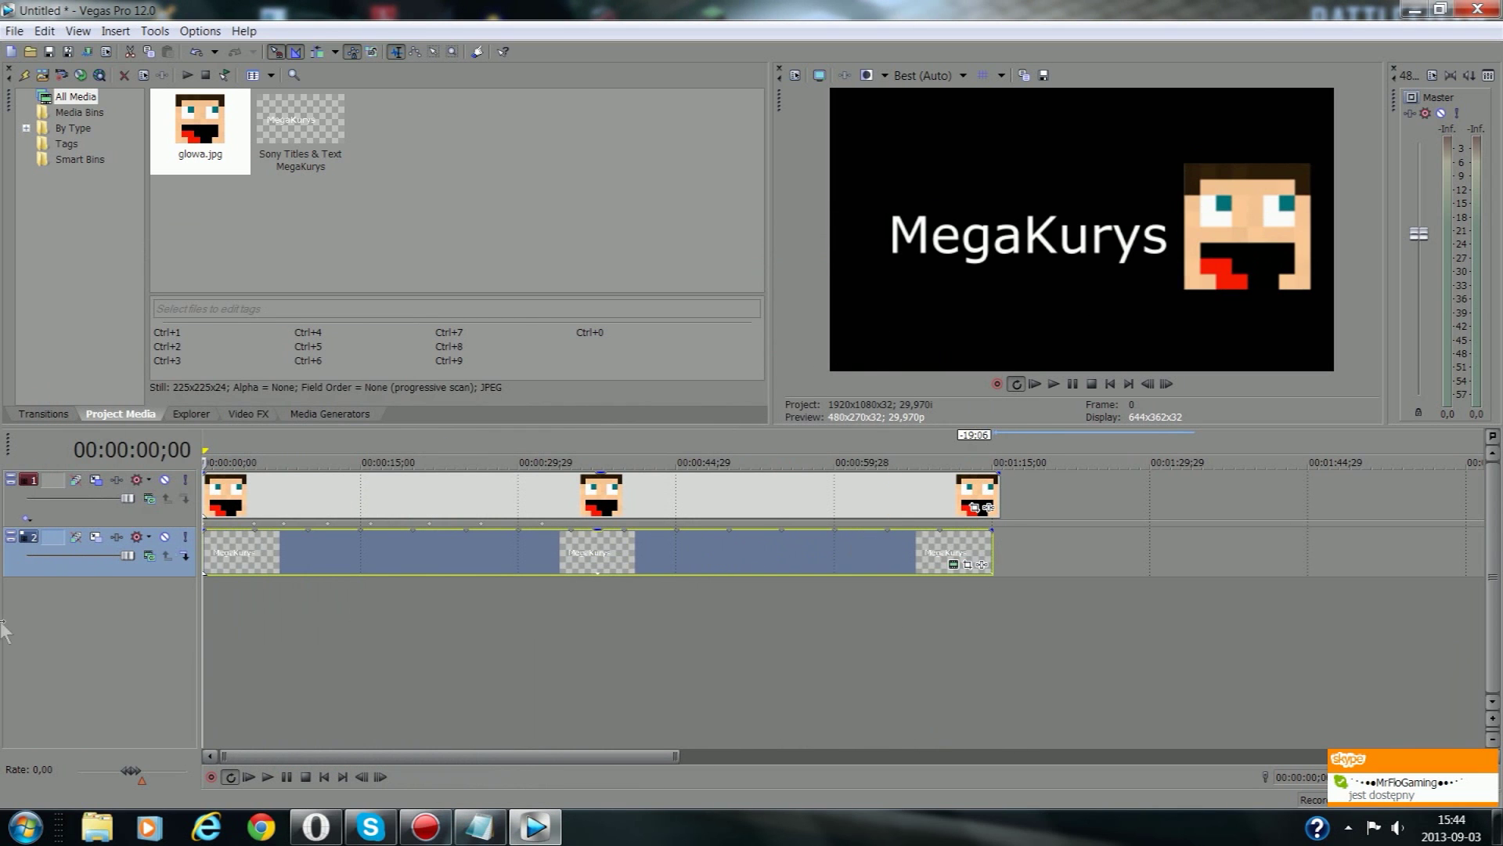
{"action": "left_click", "coordinate": [1054, 384]}
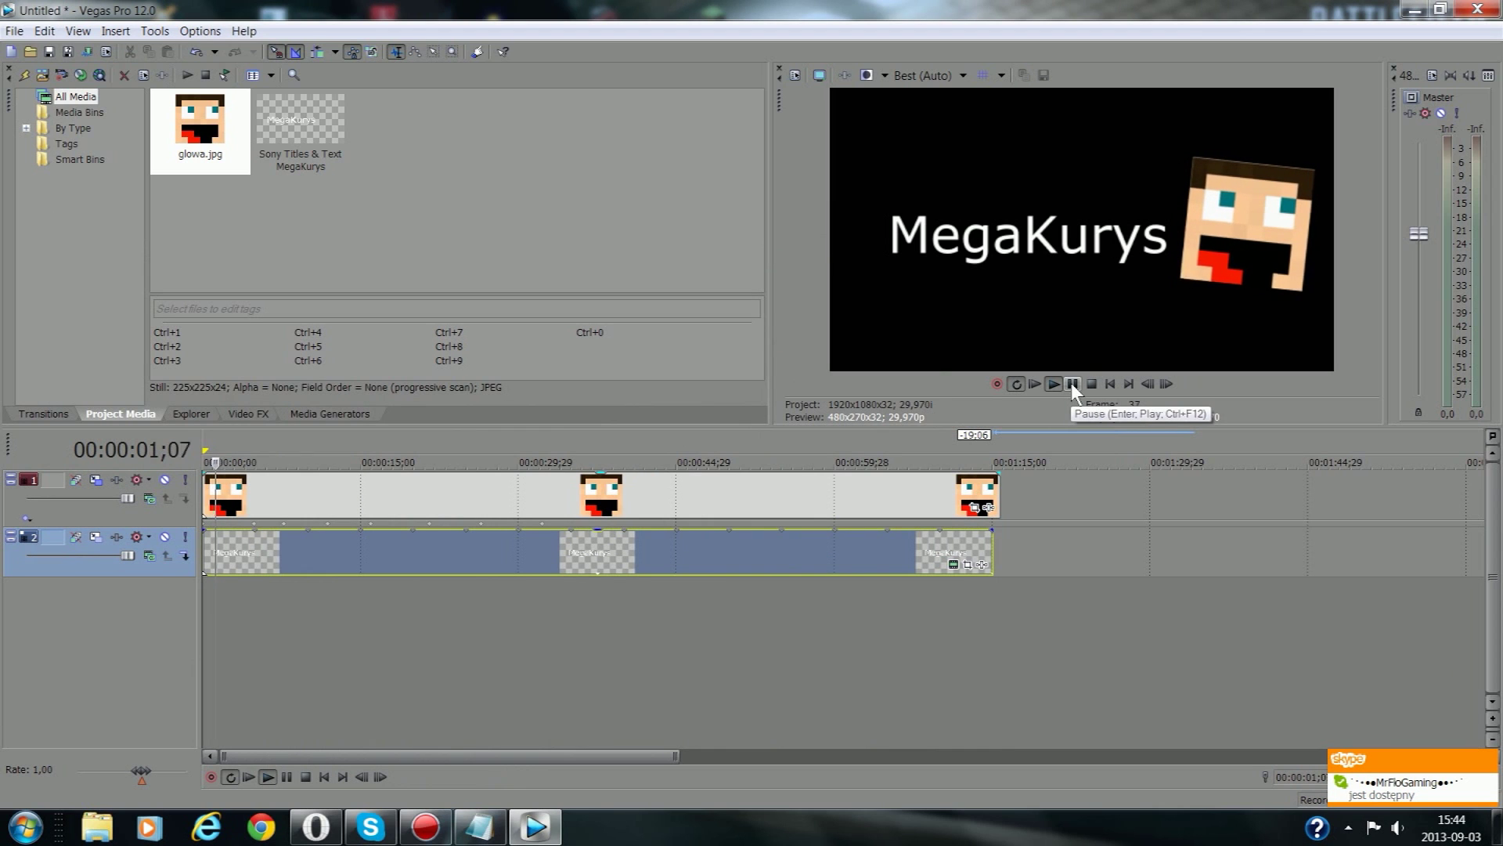
{"action": "left_click", "coordinate": [1073, 384]}
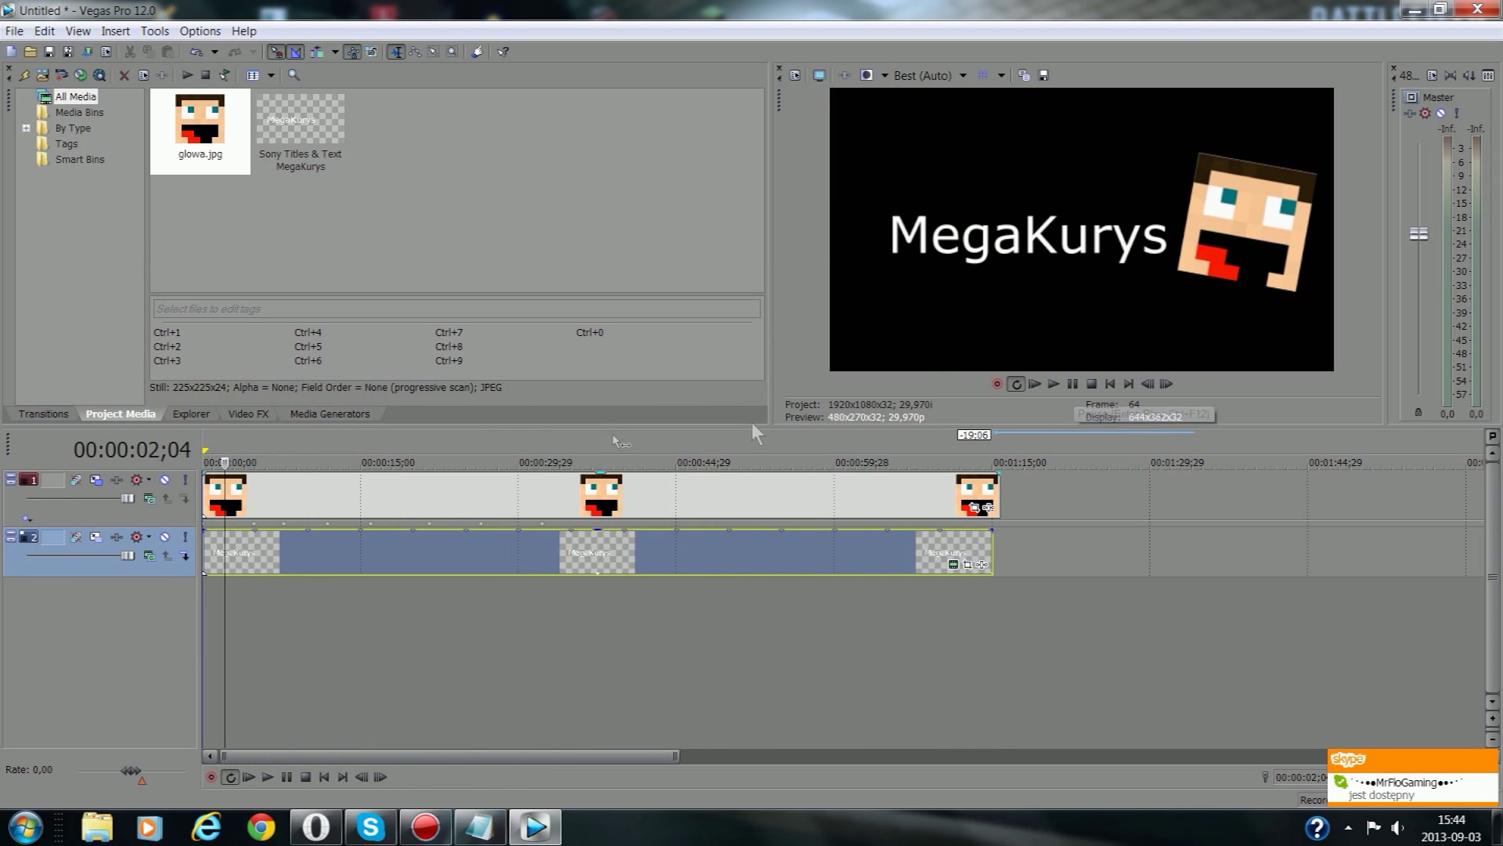
Step: In Track Motion for the head track, rotate the head at 00:00:01;29, at 00:00:03;15 to about 17.5°, and again at 00:00:05;07
{"action": "left_click", "coordinate": [96, 480]}
{"action": "left_click", "coordinate": [548, 721]}
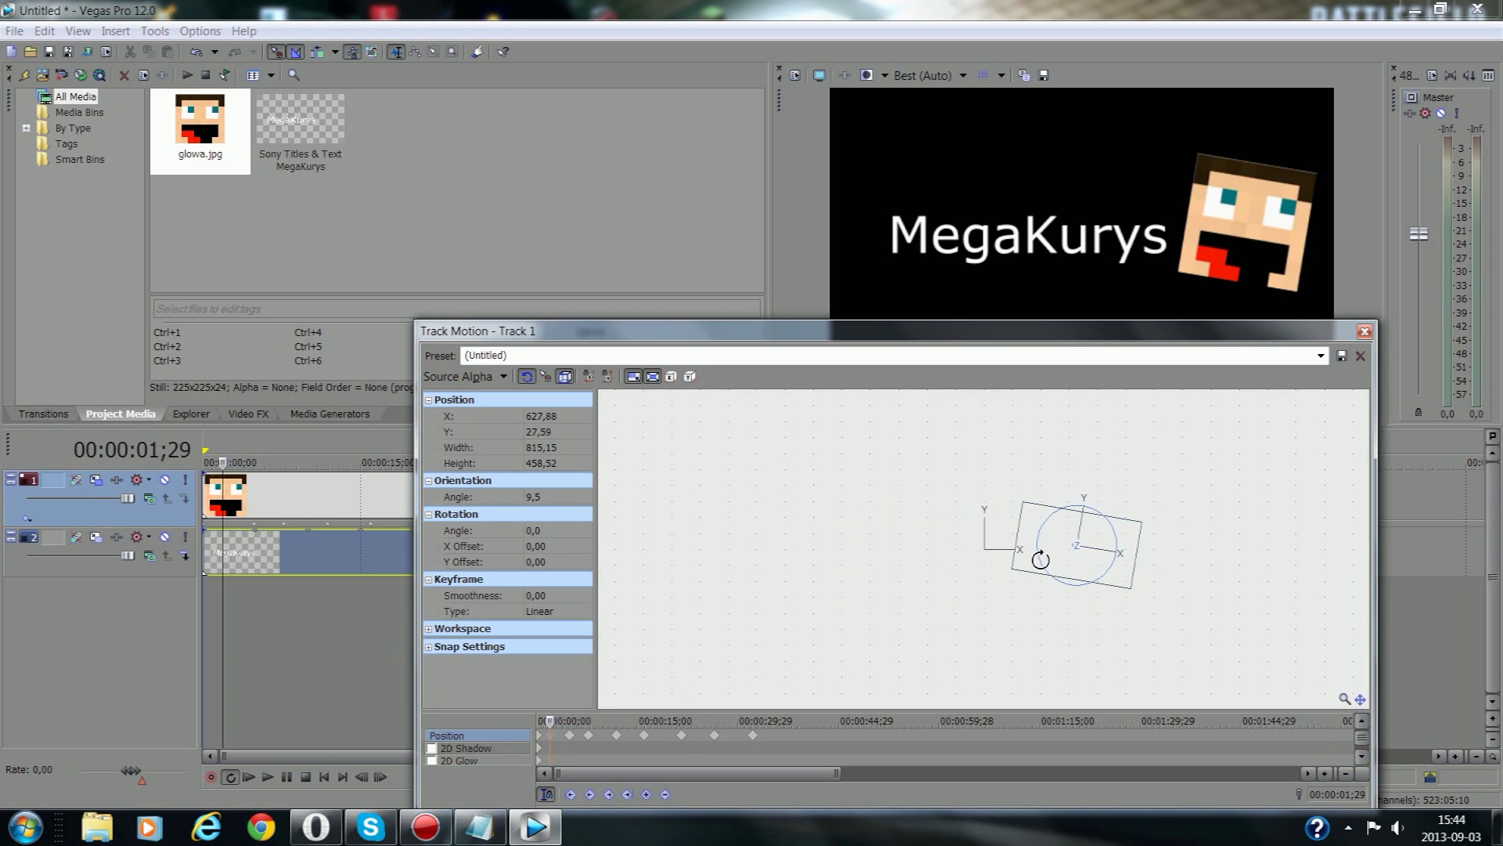
{"action": "left_click_drag", "start_coordinate": [1041, 559], "coordinate": [672, 681]}
{"action": "left_click_drag", "start_coordinate": [546, 721], "coordinate": [560, 721]}
{"action": "left_click_drag", "start_coordinate": [1040, 545], "coordinate": [1048, 519]}
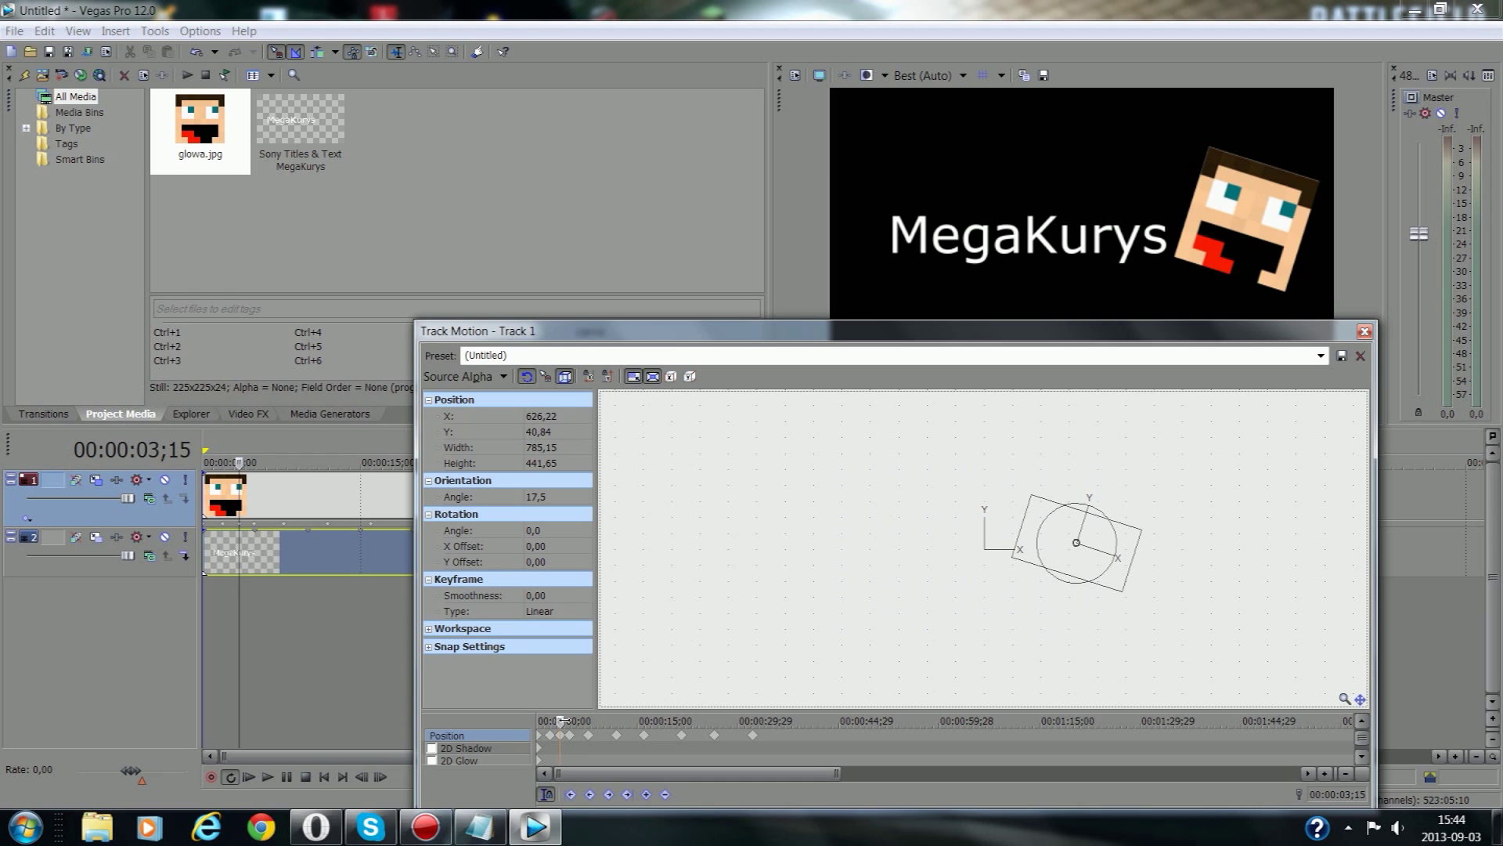
{"action": "left_click_drag", "start_coordinate": [560, 721], "coordinate": [572, 721]}
{"action": "left_click_drag", "start_coordinate": [1047, 540], "coordinate": [1049, 554]}
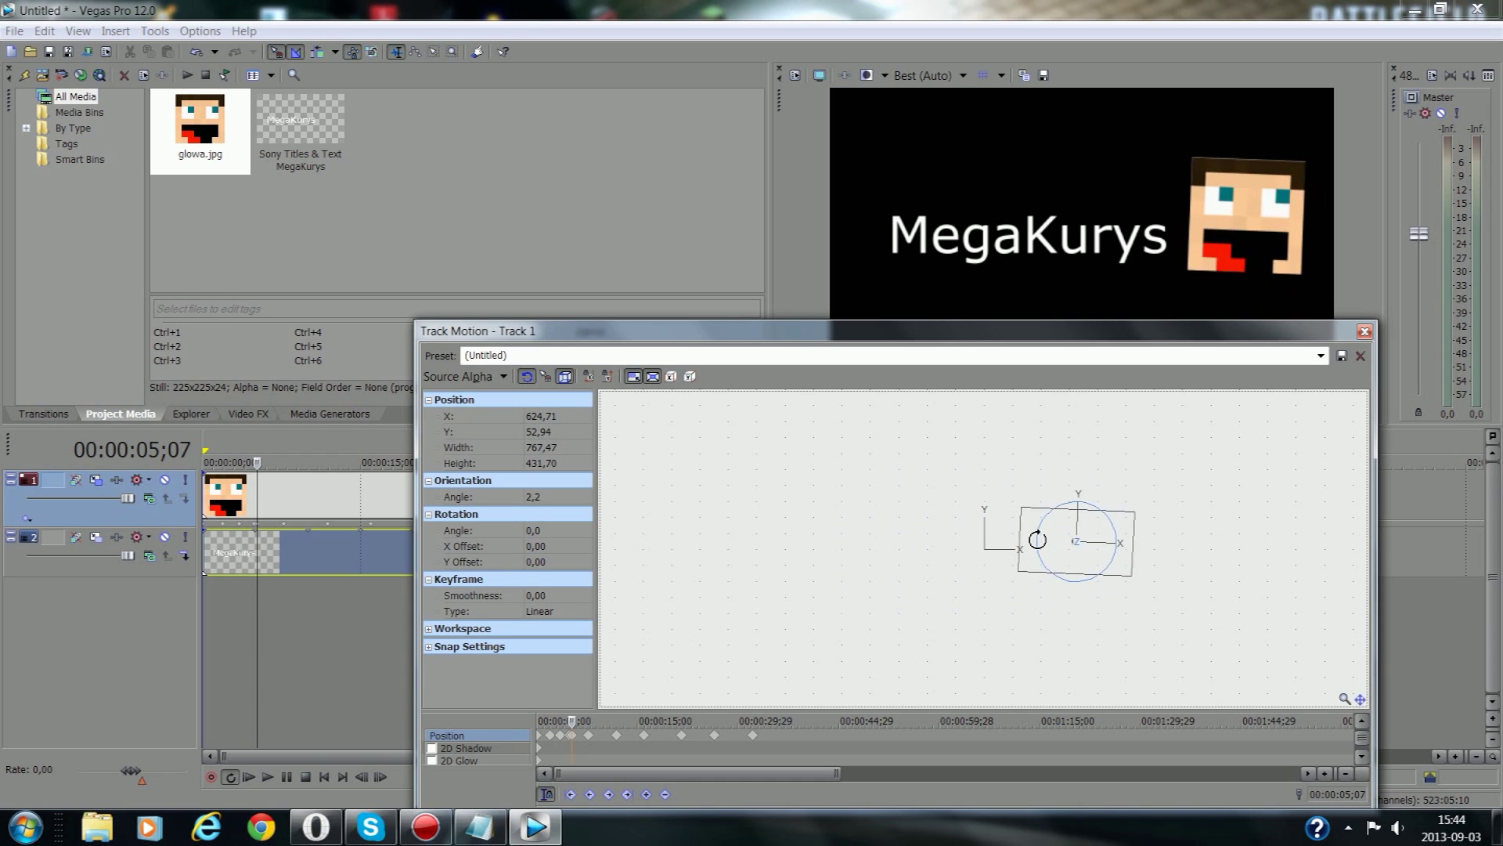
Step: Add head rotation keyframes at 00:00:05;25 and at 00:00:06;19 with an angle of about -18.8°, and close Track Motion
{"action": "left_click_drag", "start_coordinate": [572, 721], "coordinate": [575, 721]}
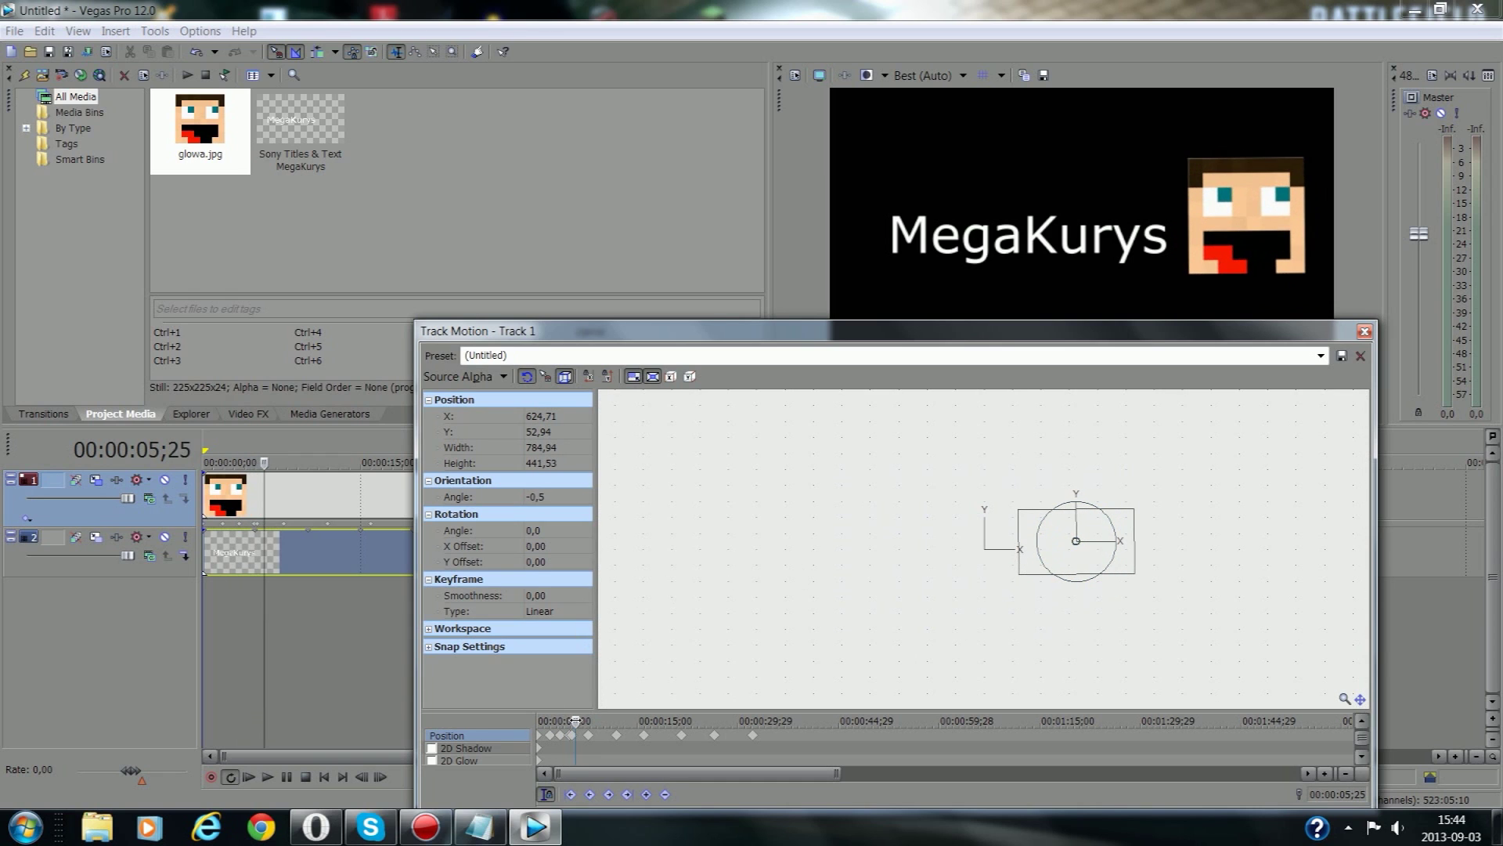
{"action": "left_click_drag", "start_coordinate": [1035, 548], "coordinate": [1036, 526]}
{"action": "left_click_drag", "start_coordinate": [575, 721], "coordinate": [581, 722]}
{"action": "left_click_drag", "start_coordinate": [1038, 548], "coordinate": [1048, 581]}
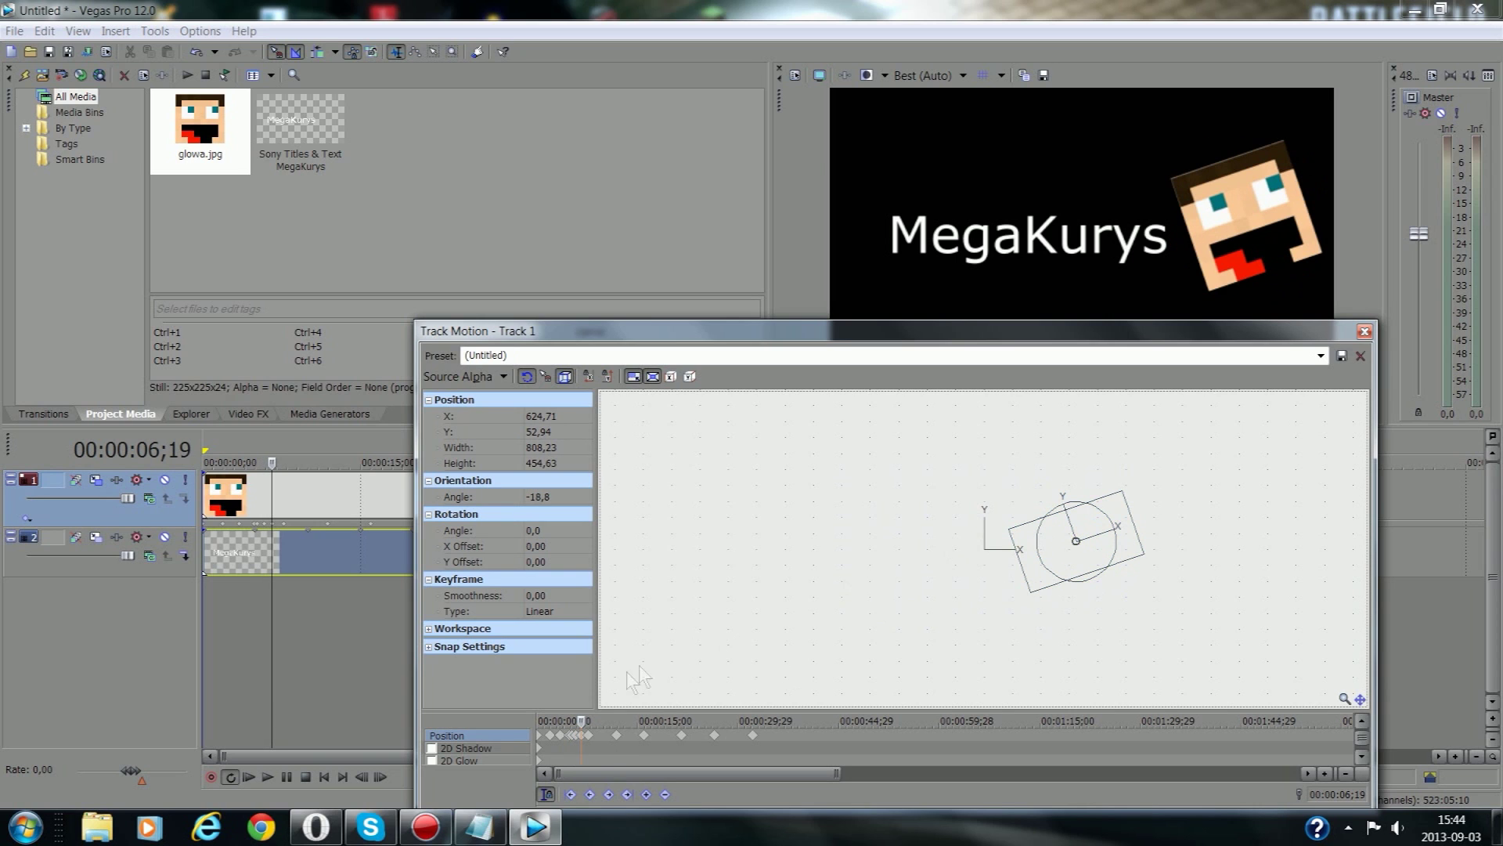
{"action": "left_click", "coordinate": [1365, 332]}
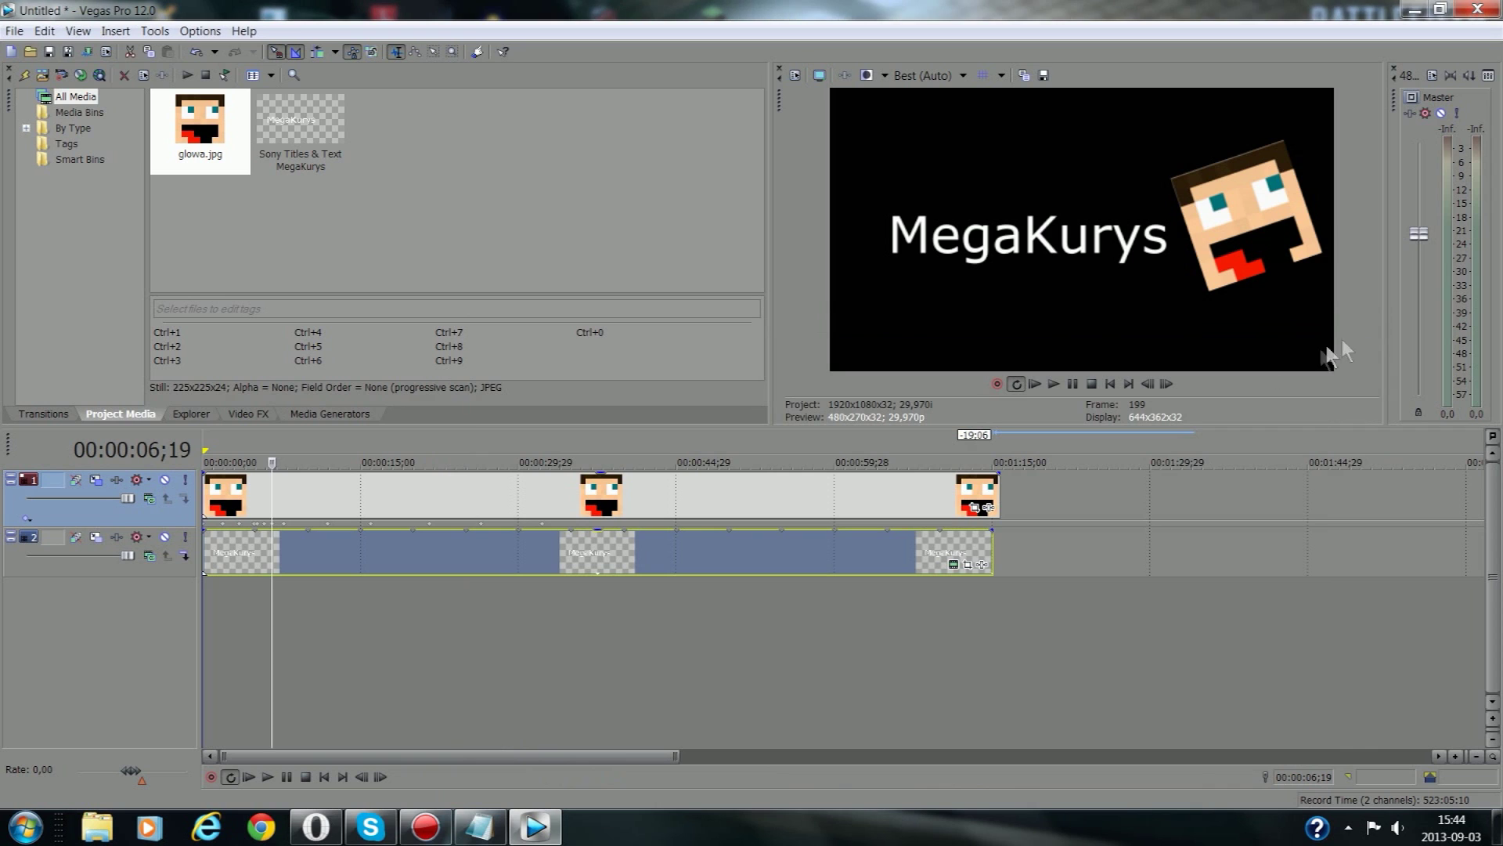
Step: Return the playhead to the project start, reopen Track Motion for the head track, and show its compositing modes
{"action": "key", "text": "ctrl+Home"}
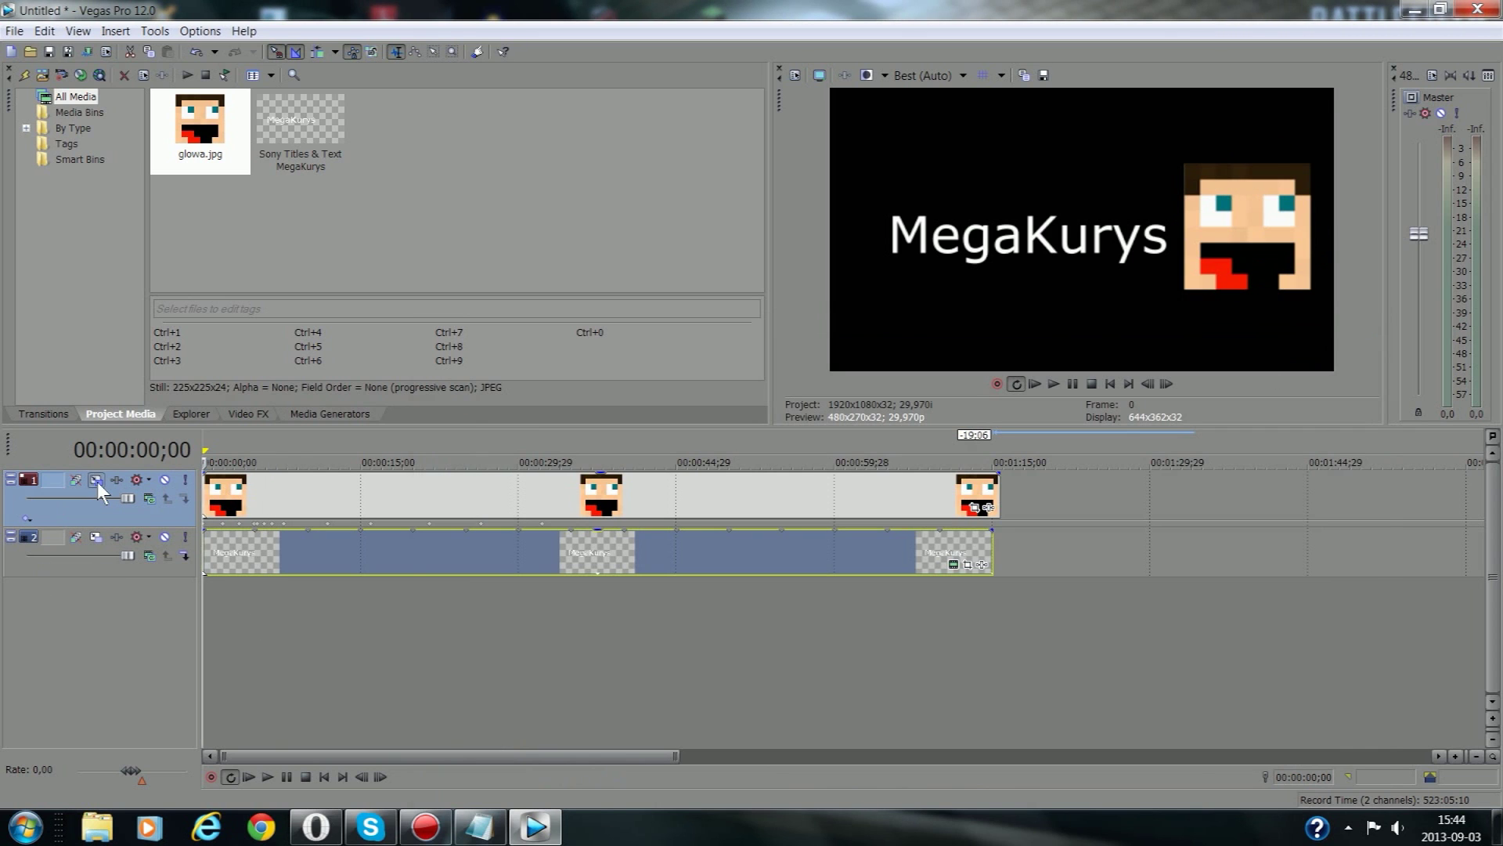
{"action": "left_click", "coordinate": [76, 480]}
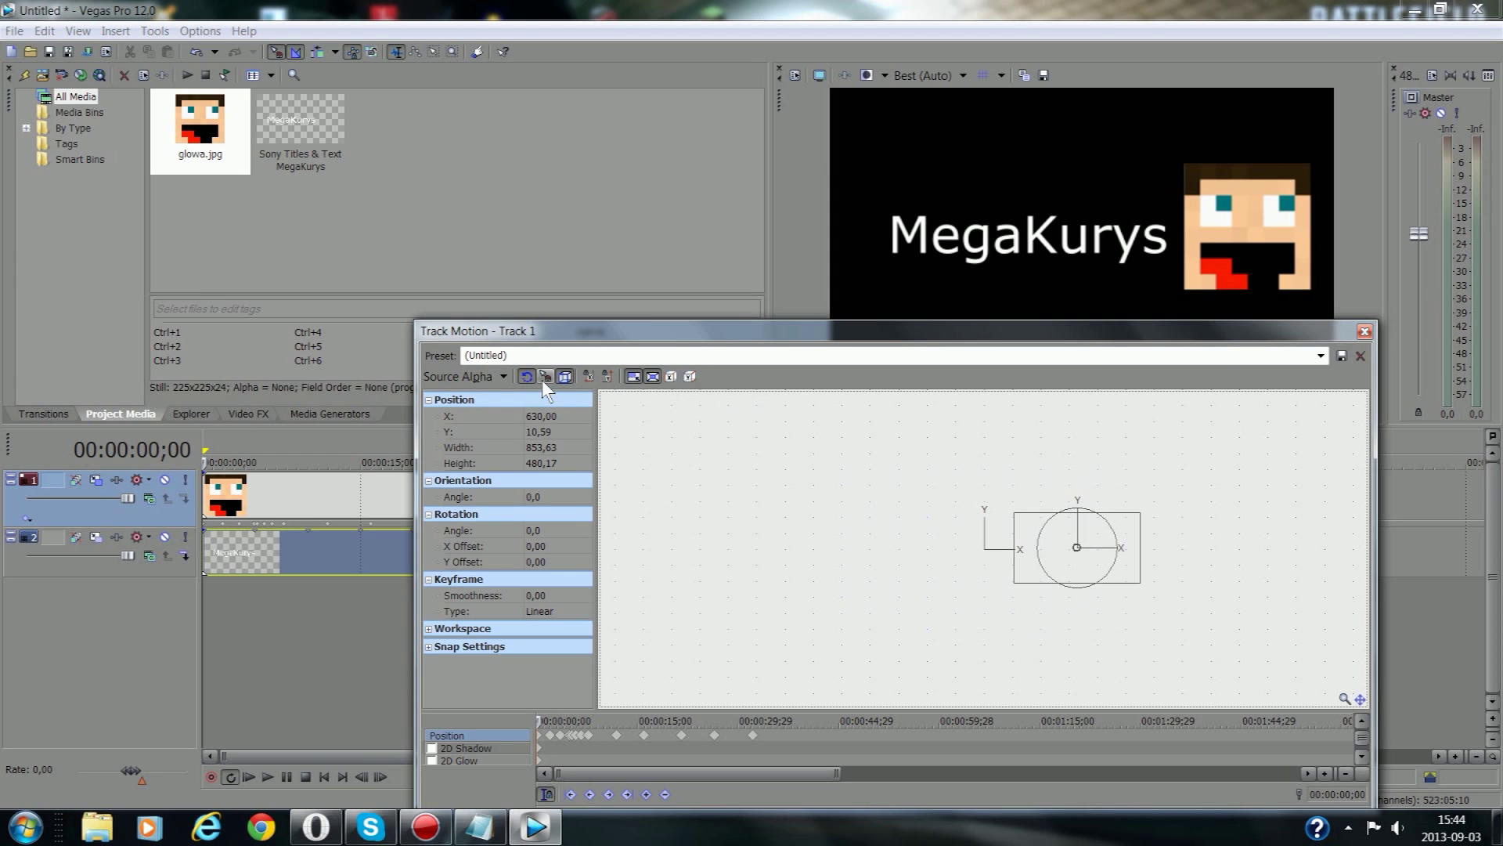
{"action": "left_click", "coordinate": [479, 377]}
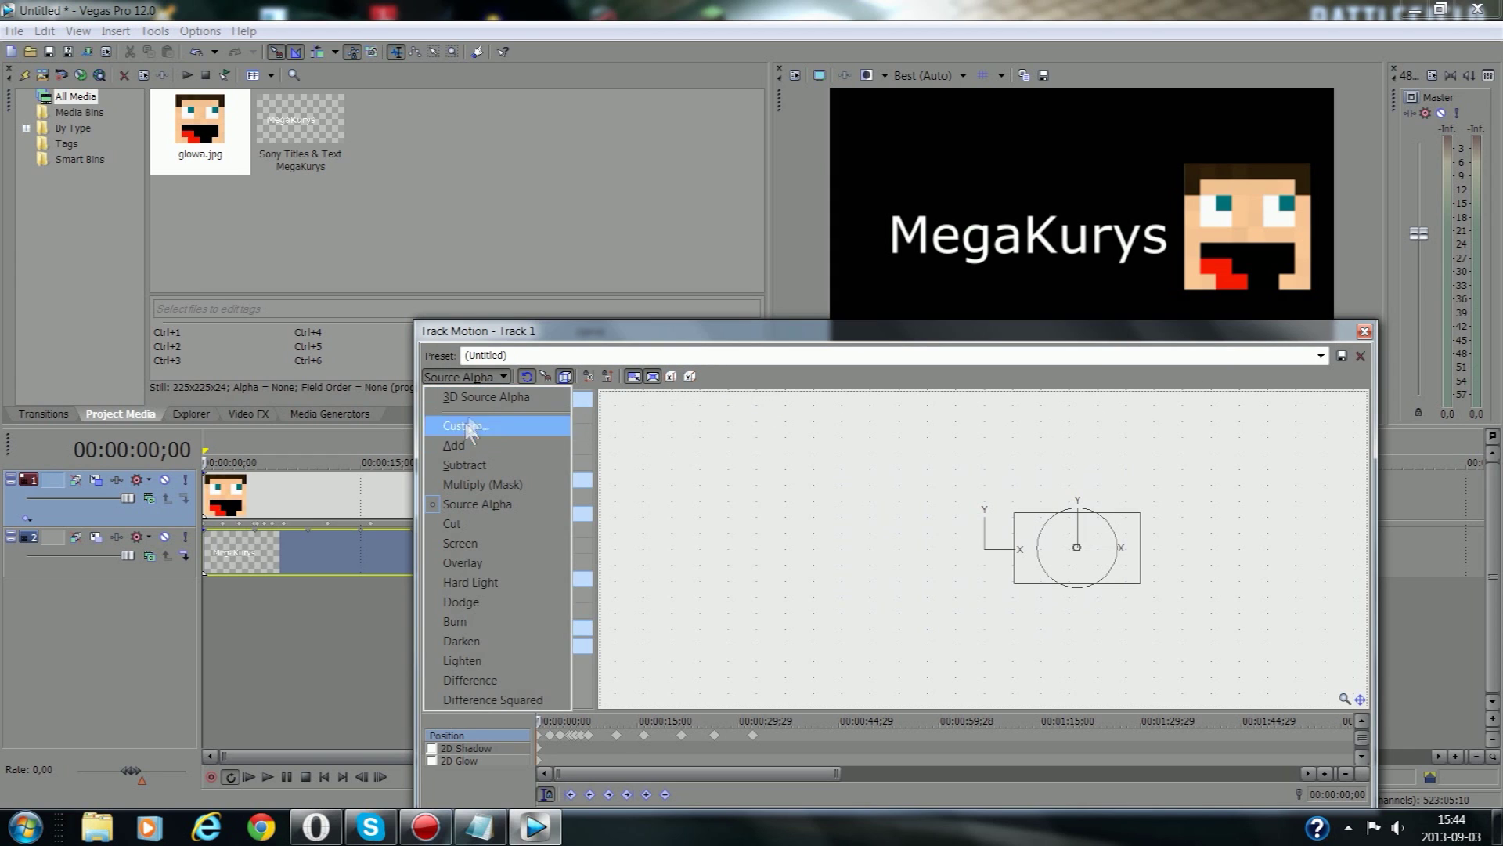
Step: Switch to Notepad, replace the note with "MOZEMY ZAZNACZYC TEZ 3D", and minimize the window
{"action": "left_click", "coordinate": [479, 827]}
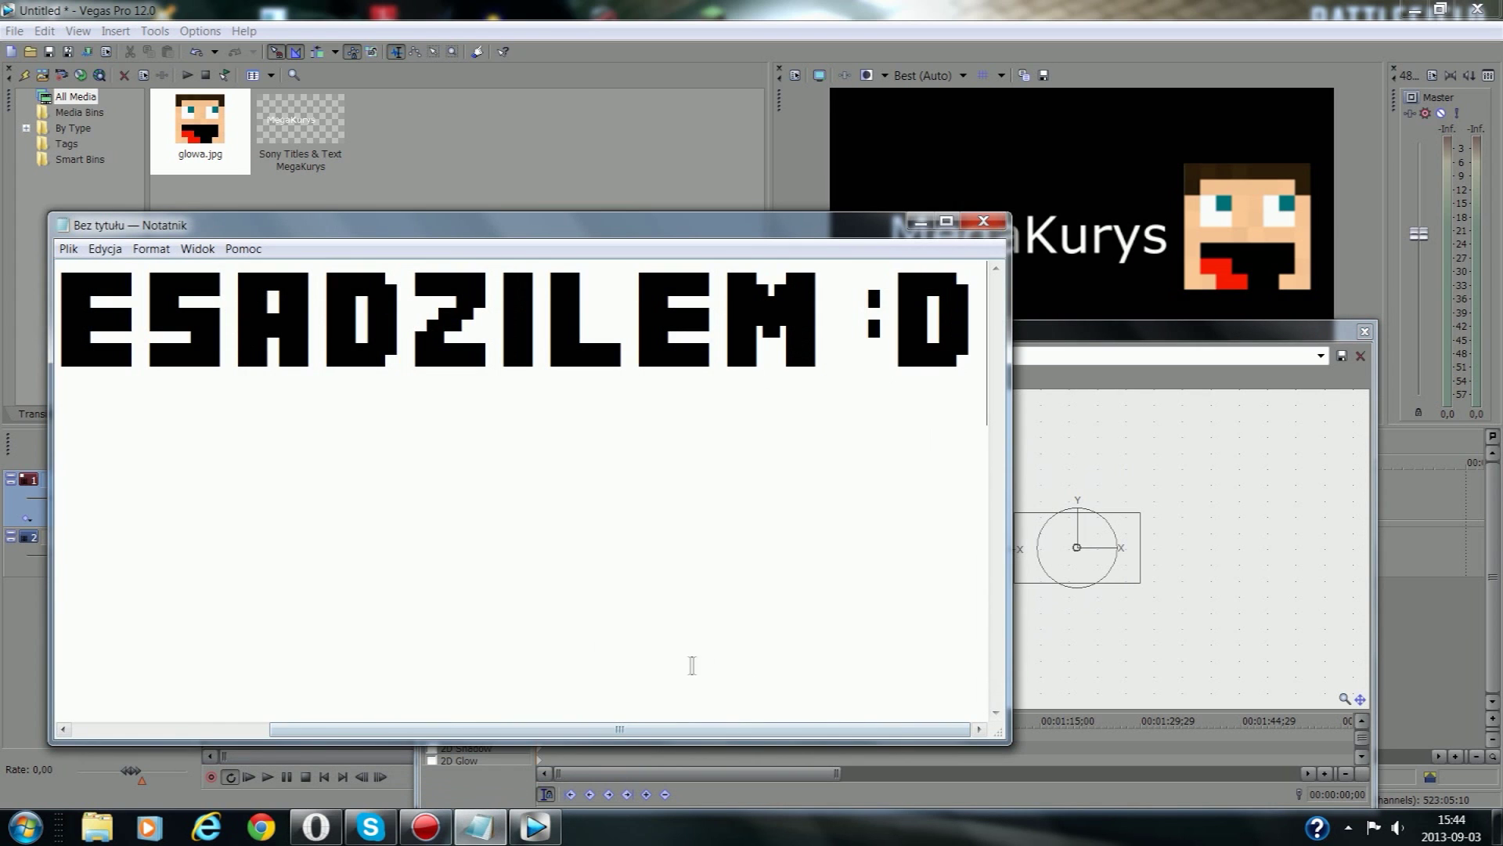
{"action": "key", "text": "shift+Home"}
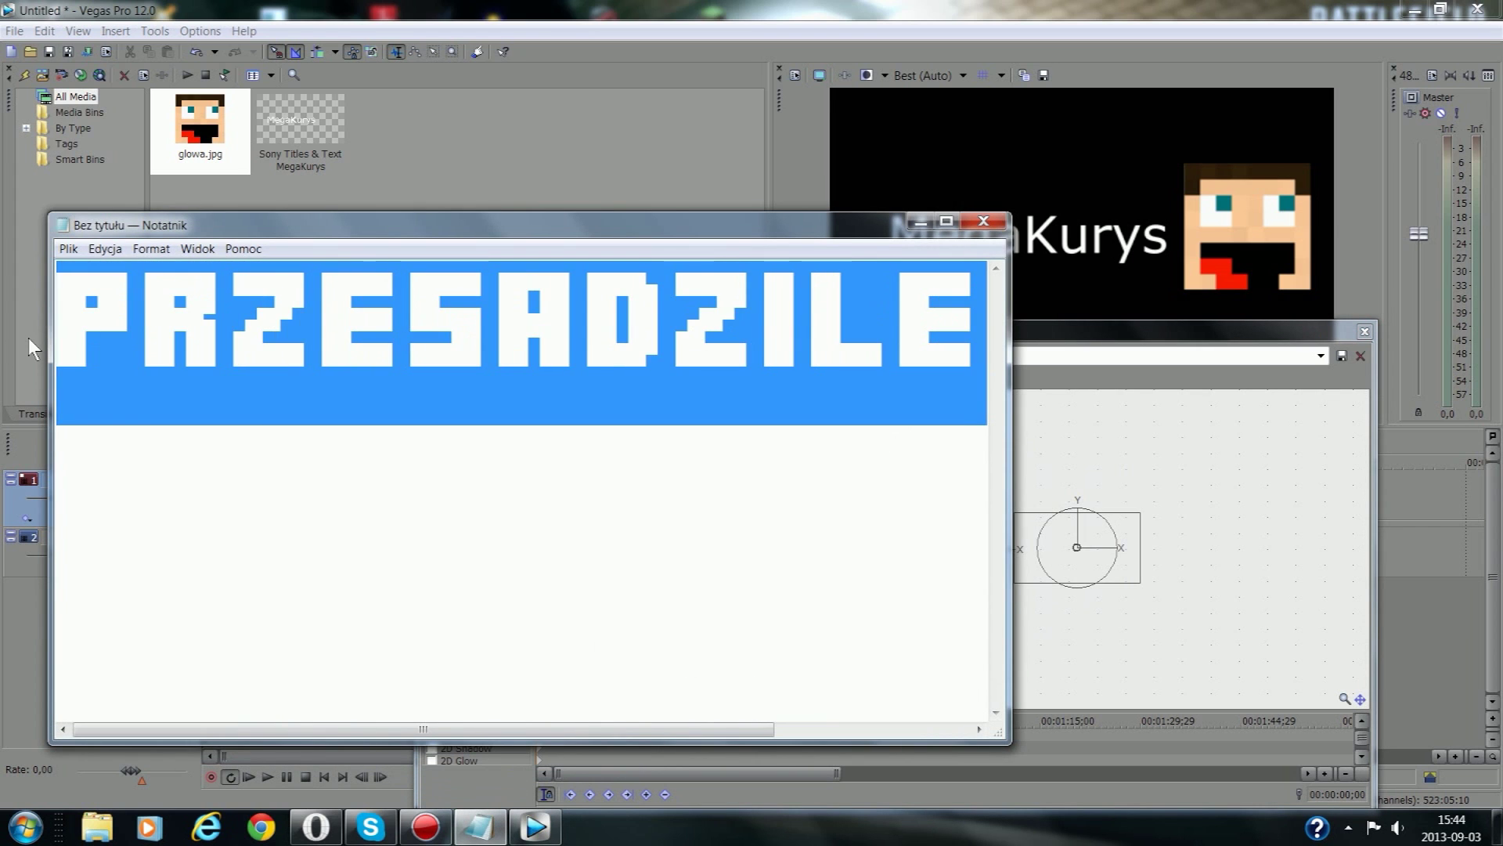
{"action": "key", "text": "BackSpace"}
{"action": "type", "text": "MOZEMY "}
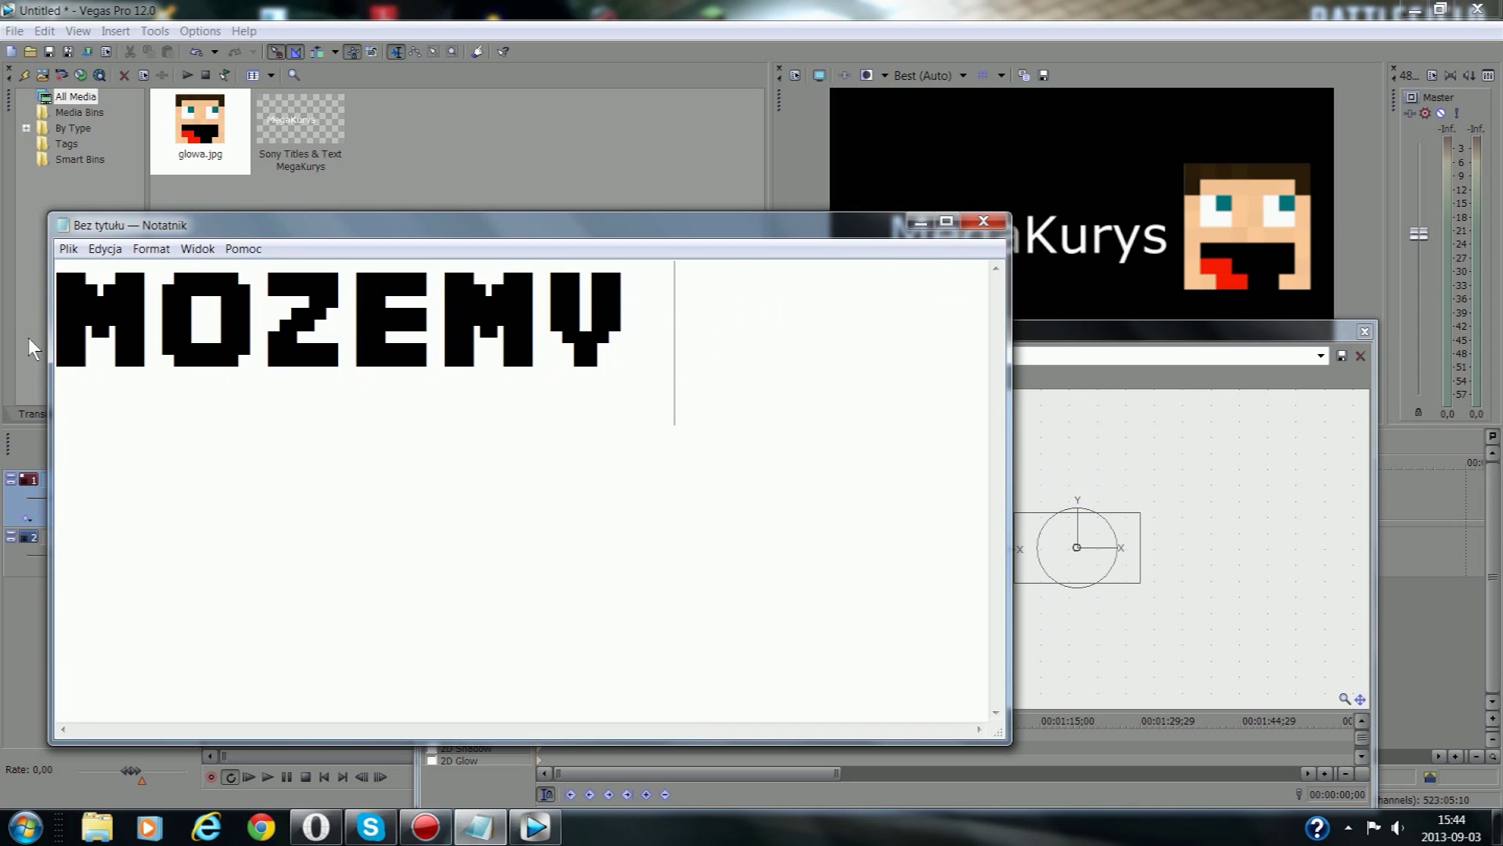
{"action": "type", "text": "ZAZNACZYC"}
{"action": "type", "text": " TEZ 3D"}
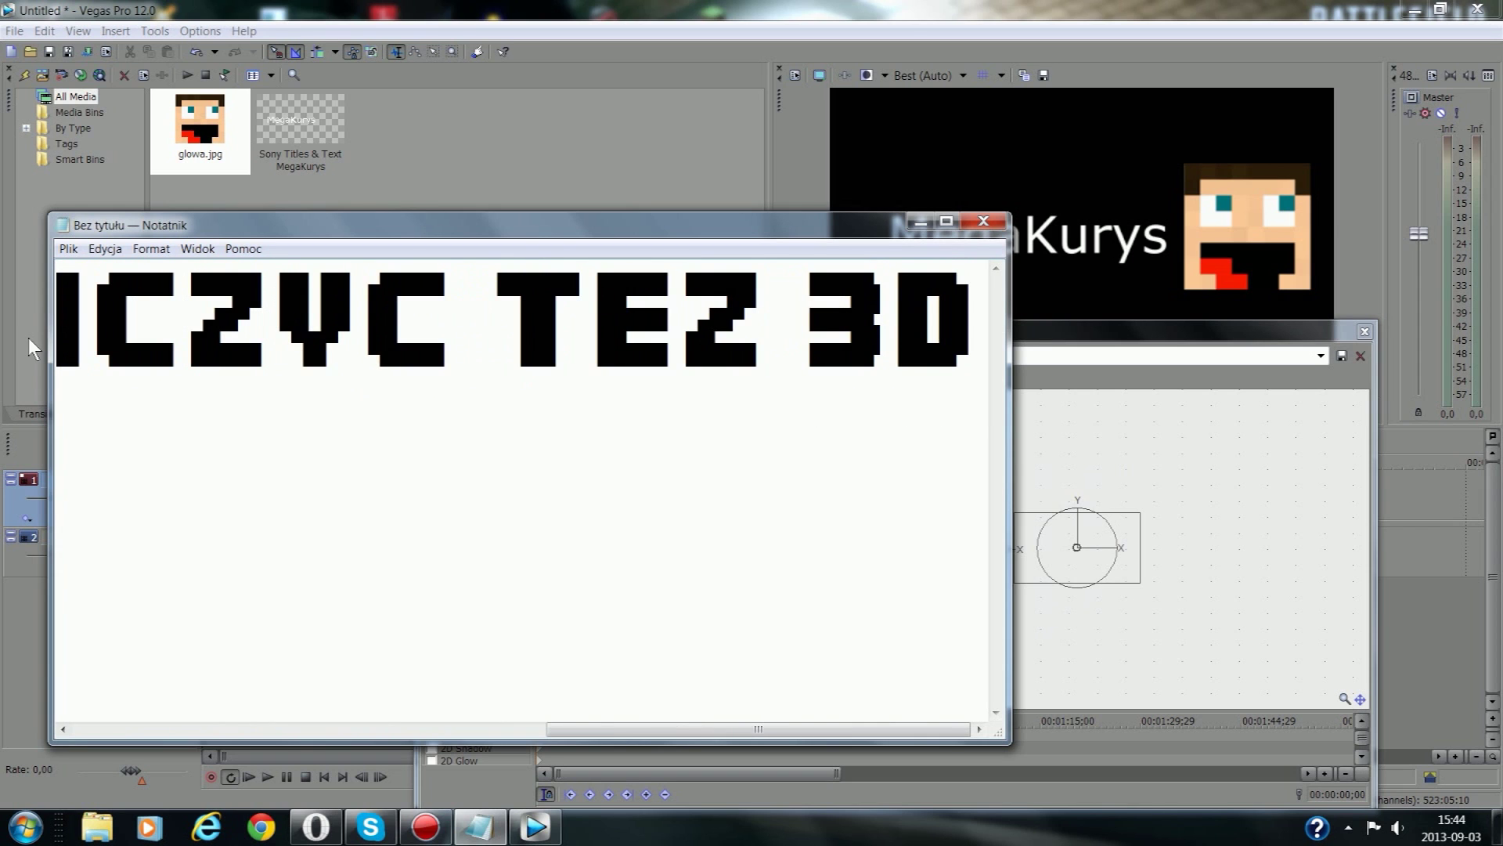
{"action": "left_click", "coordinate": [920, 221]}
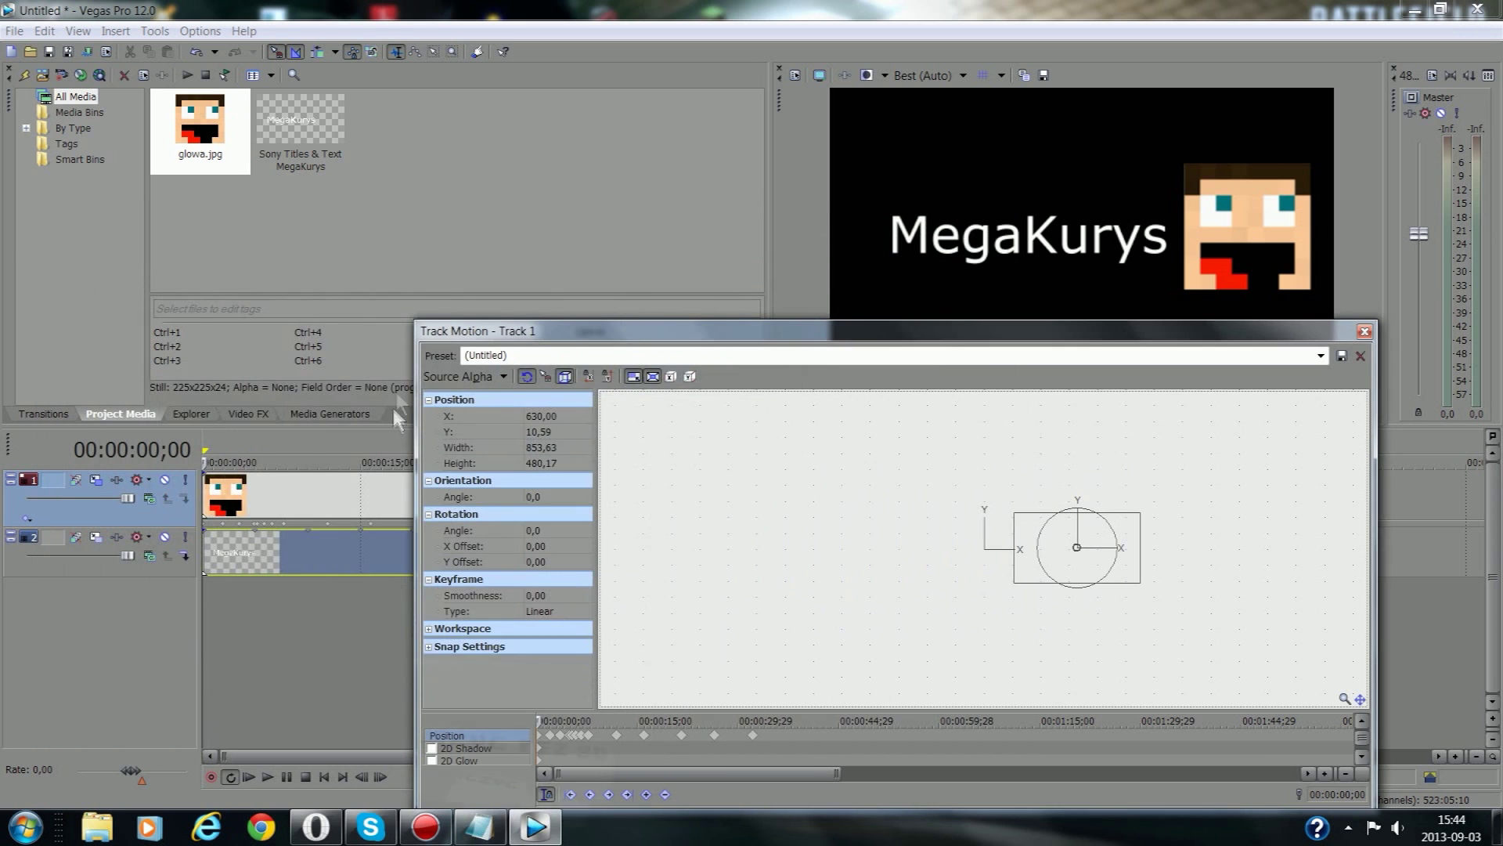
Step: Set the head track's compositing mode to 3D Source Alpha and orient the head at the start to about X 41.4, Y -8.6, Z 13.3
{"action": "left_click", "coordinate": [479, 378]}
{"action": "left_click", "coordinate": [482, 401]}
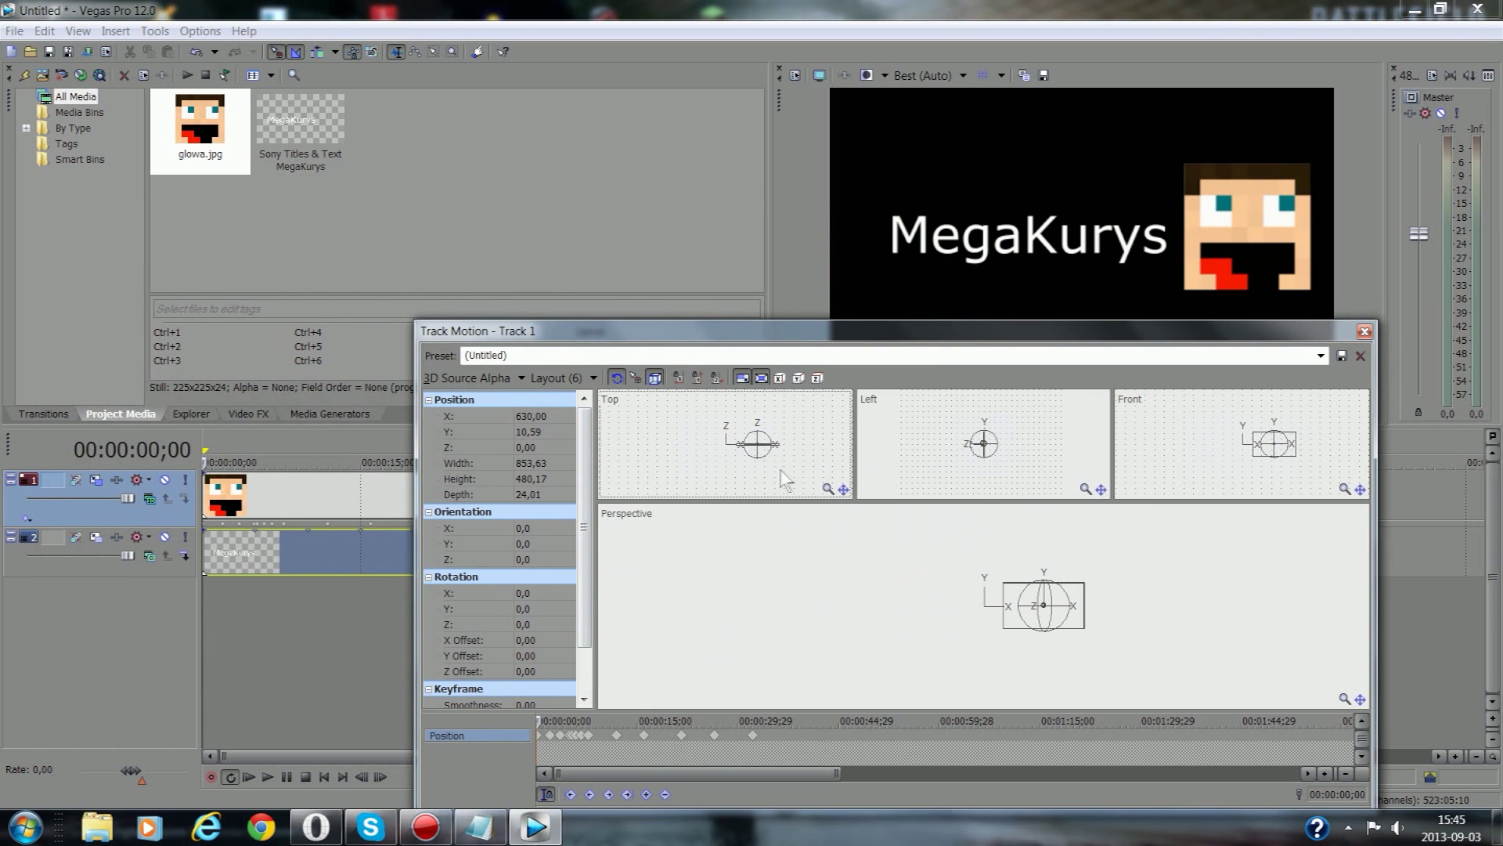
{"action": "left_click_drag", "start_coordinate": [745, 444], "coordinate": [715, 455]}
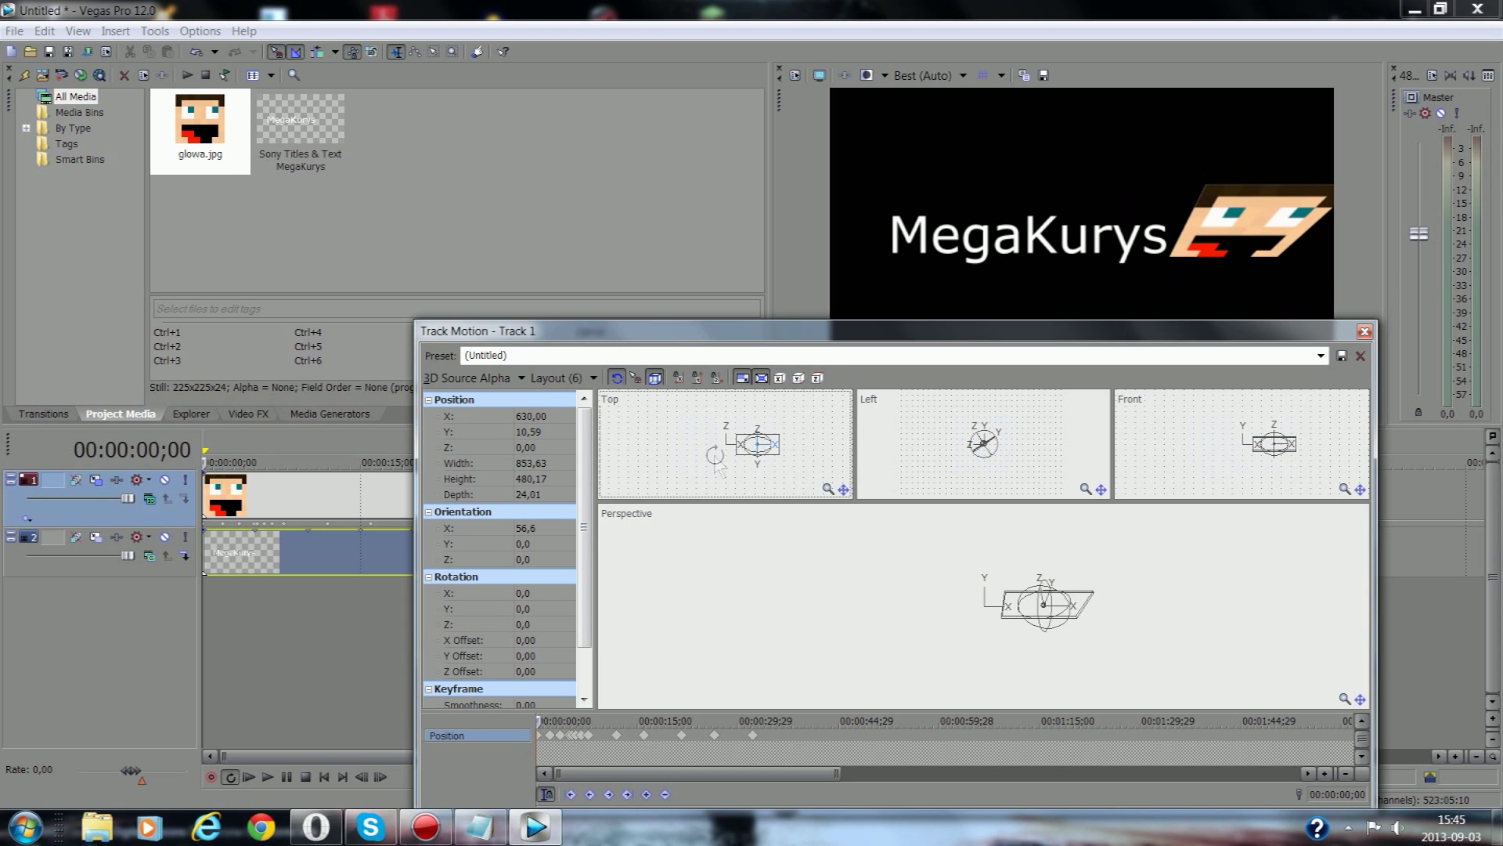
{"action": "left_click_drag", "start_coordinate": [979, 453], "coordinate": [996, 427]}
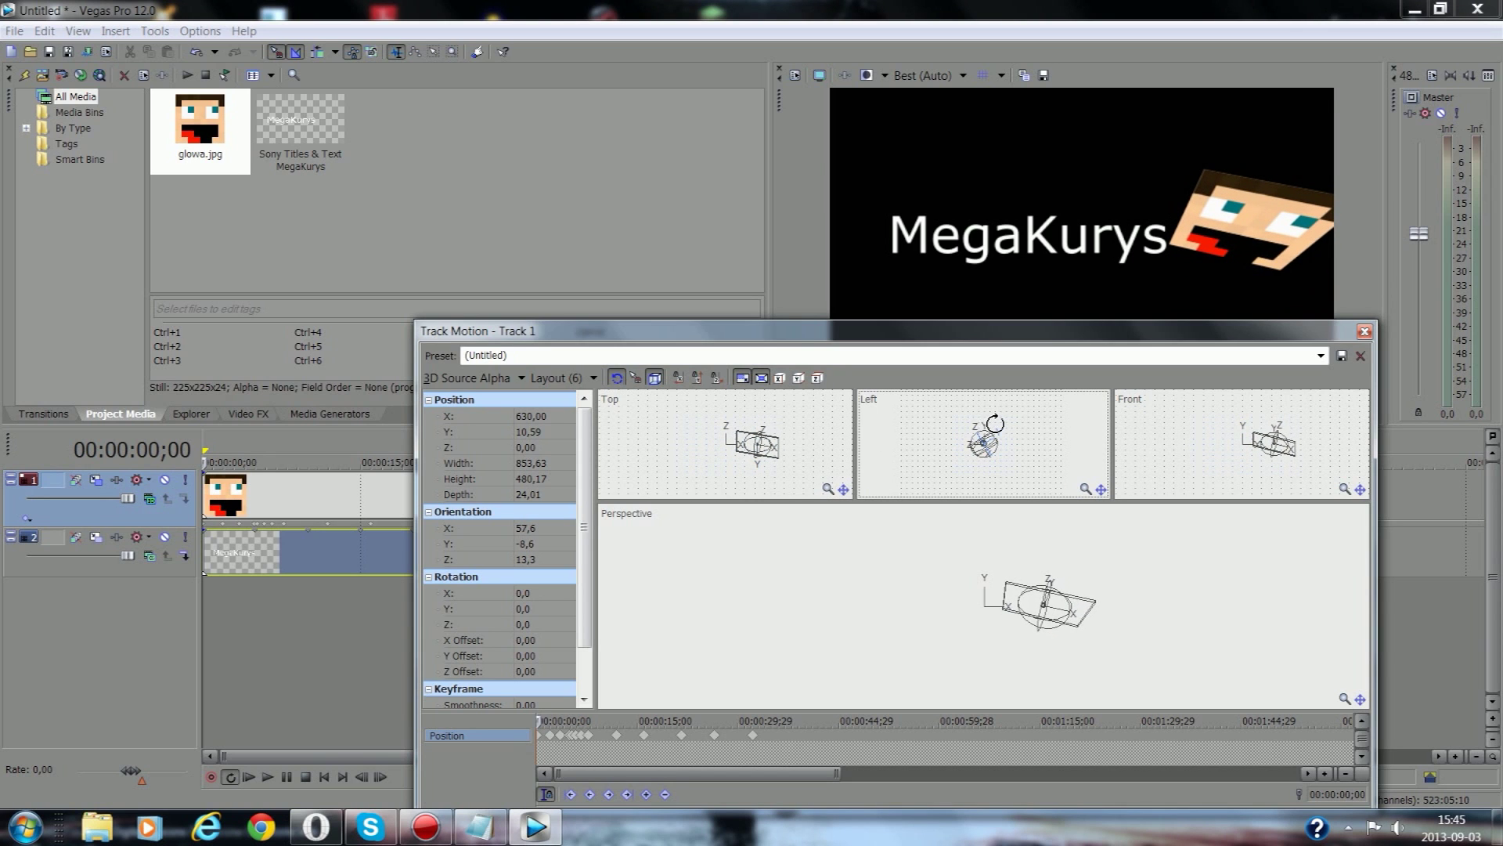
{"action": "left_click_drag", "start_coordinate": [1043, 604], "coordinate": [1044, 625]}
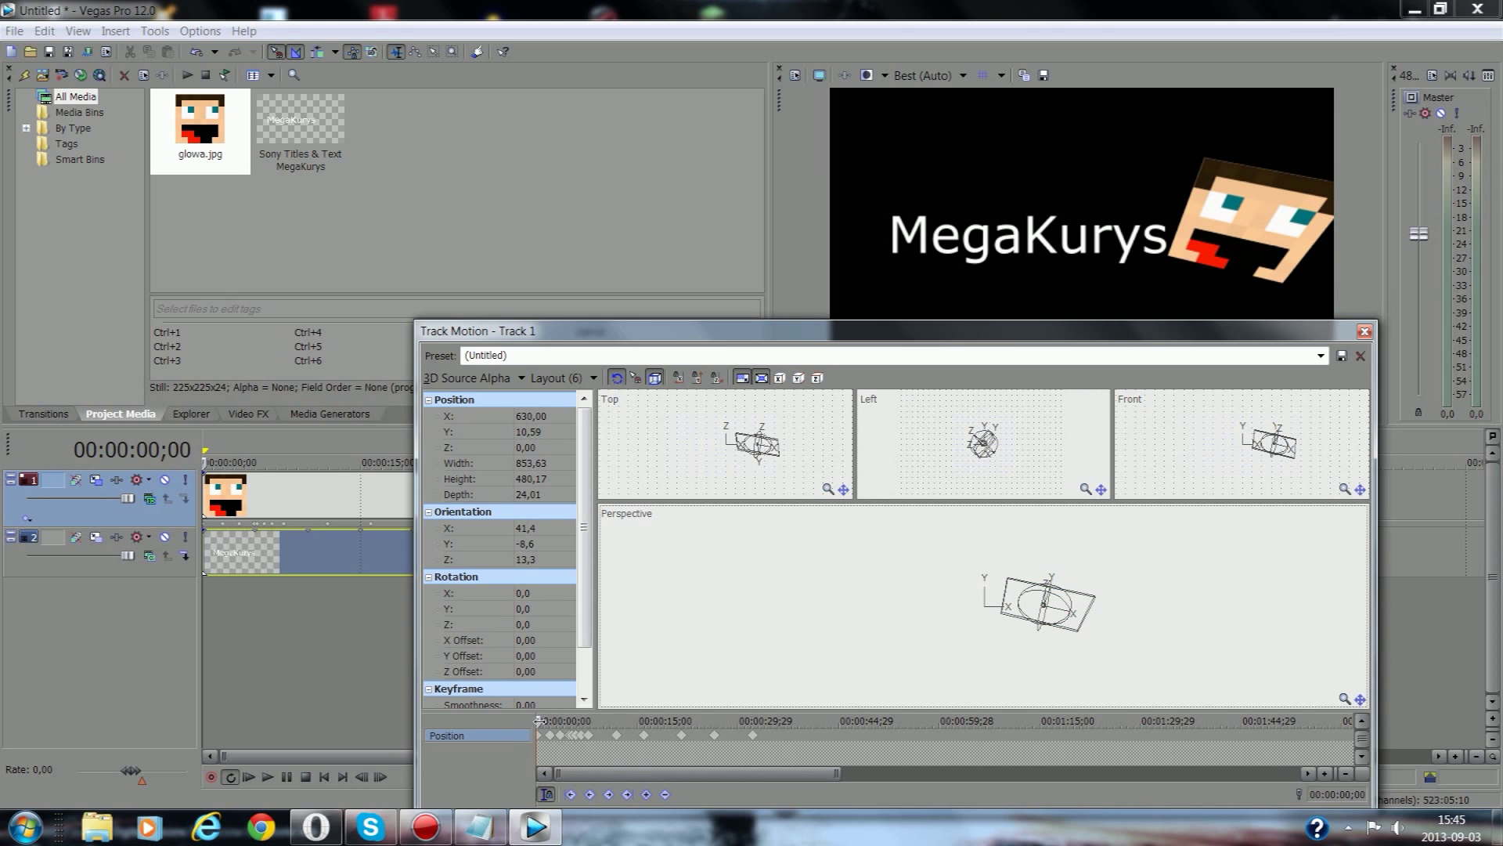
Step: Rotate the head in 3D just after the start, and at 00:00:01;19 to an orientation of about X 150.3, Y 79.9, Z -171.8
{"action": "left_click_drag", "start_coordinate": [539, 720], "coordinate": [541, 721]}
{"action": "mouse_move", "coordinate": [1044, 599]}
{"action": "left_mouse_down"}
{"action": "mouse_move", "coordinate": [1043, 577]}
{"action": "mouse_move", "coordinate": [1044, 615]}
{"action": "mouse_move", "coordinate": [1049, 585]}
{"action": "left_mouse_up"}
{"action": "left_click_drag", "start_coordinate": [541, 720], "coordinate": [547, 721]}
{"action": "left_click_drag", "start_coordinate": [961, 459], "coordinate": [1010, 457]}
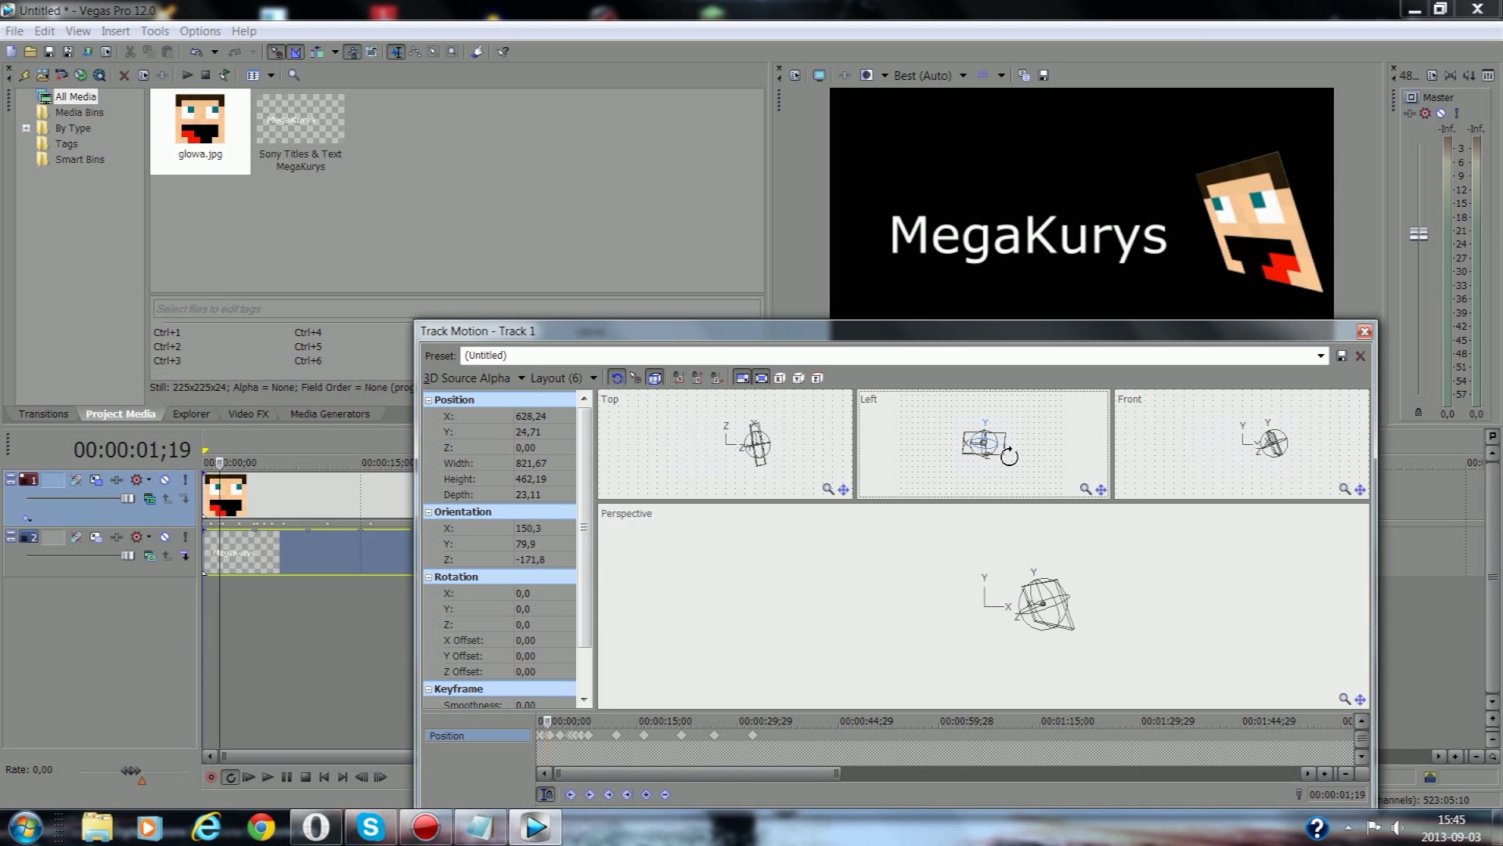
Step: Rotate the head to about Z -33.3 at 00:00:02;27, and tilt it to about X 5.9 at 00:00:04;13
{"action": "left_click_drag", "start_coordinate": [548, 722], "coordinate": [555, 721]}
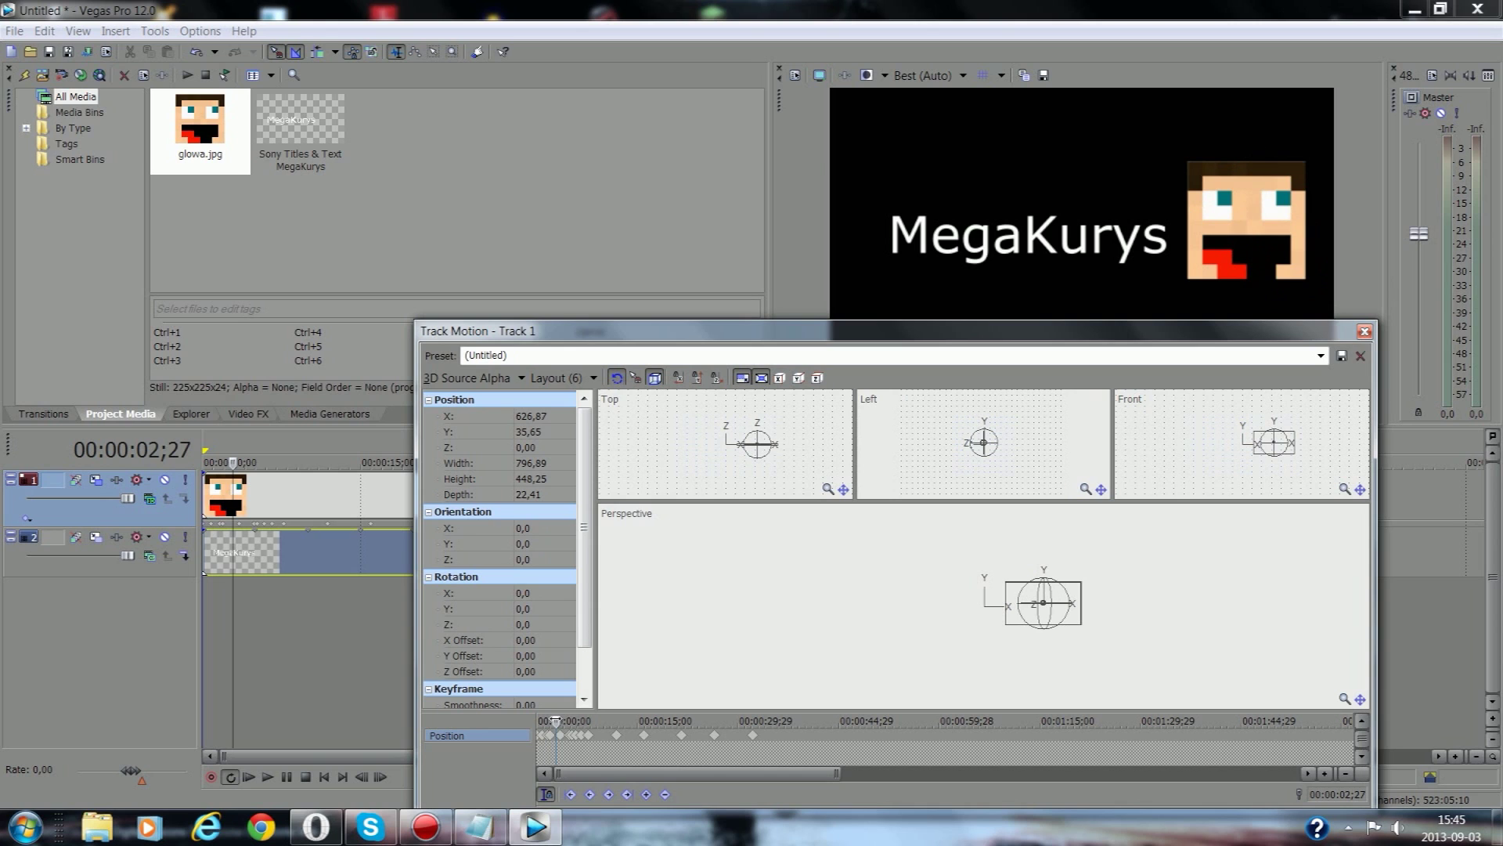
{"action": "left_click_drag", "start_coordinate": [1258, 437], "coordinate": [1262, 445]}
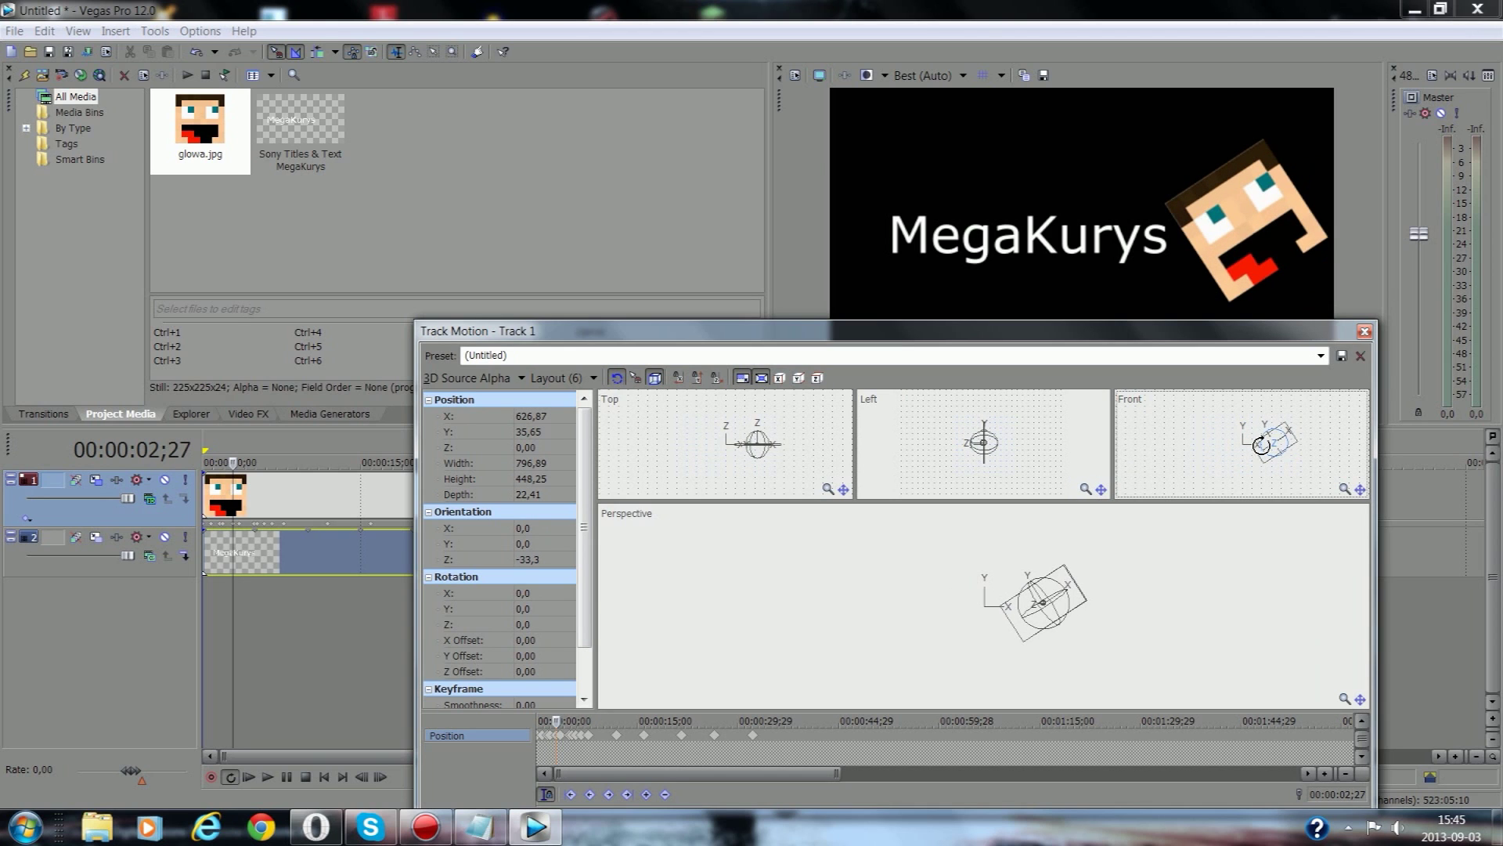
{"action": "left_click_drag", "start_coordinate": [557, 721], "coordinate": [565, 721]}
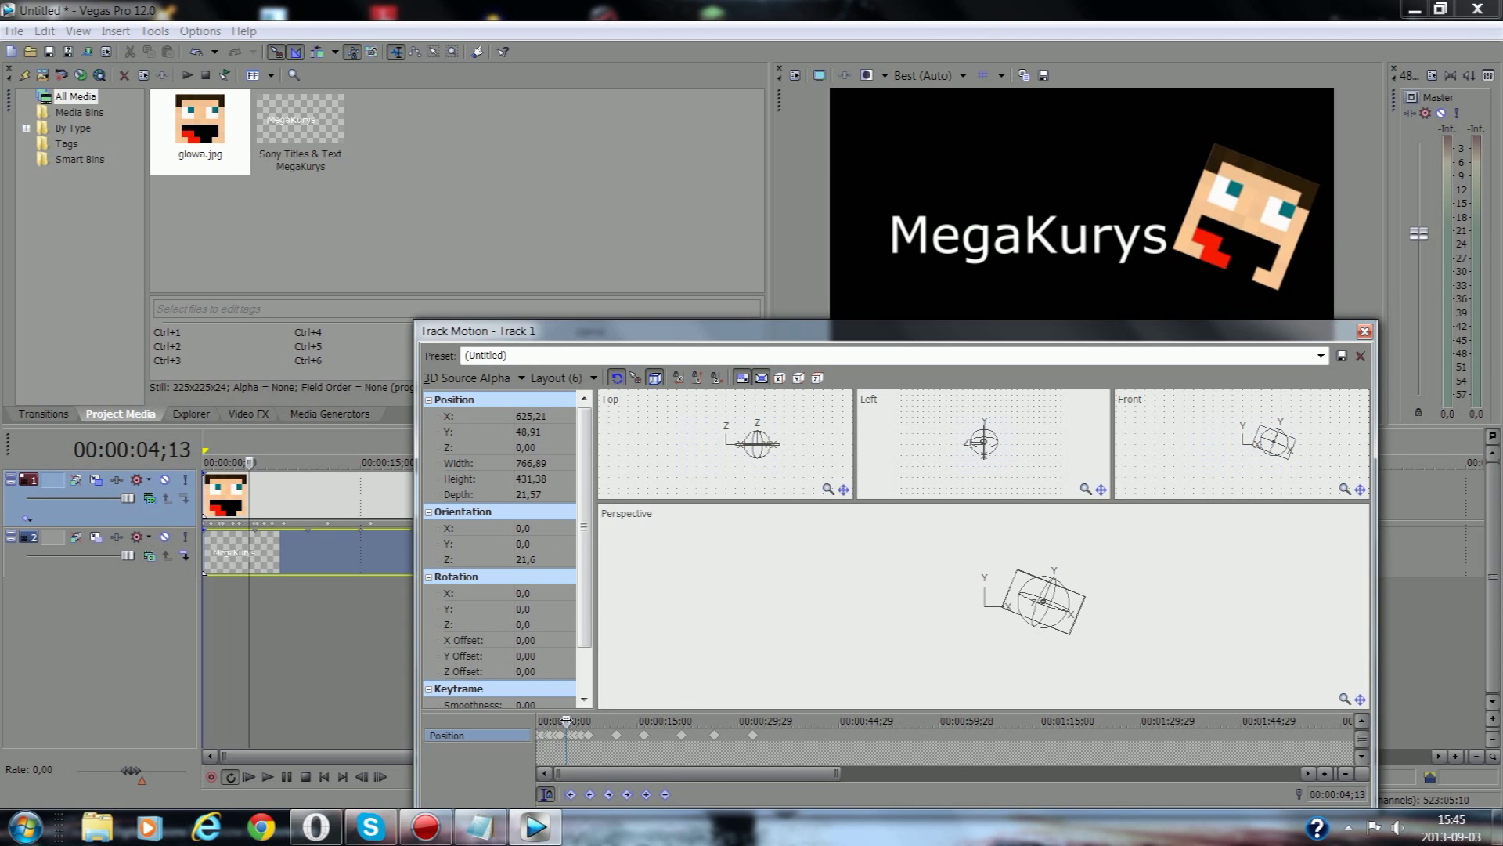
{"action": "mouse_move", "coordinate": [985, 427]}
{"action": "left_mouse_down"}
{"action": "mouse_move", "coordinate": [1005, 425]}
{"action": "mouse_move", "coordinate": [978, 416]}
{"action": "mouse_move", "coordinate": [1001, 427]}
{"action": "left_mouse_up"}
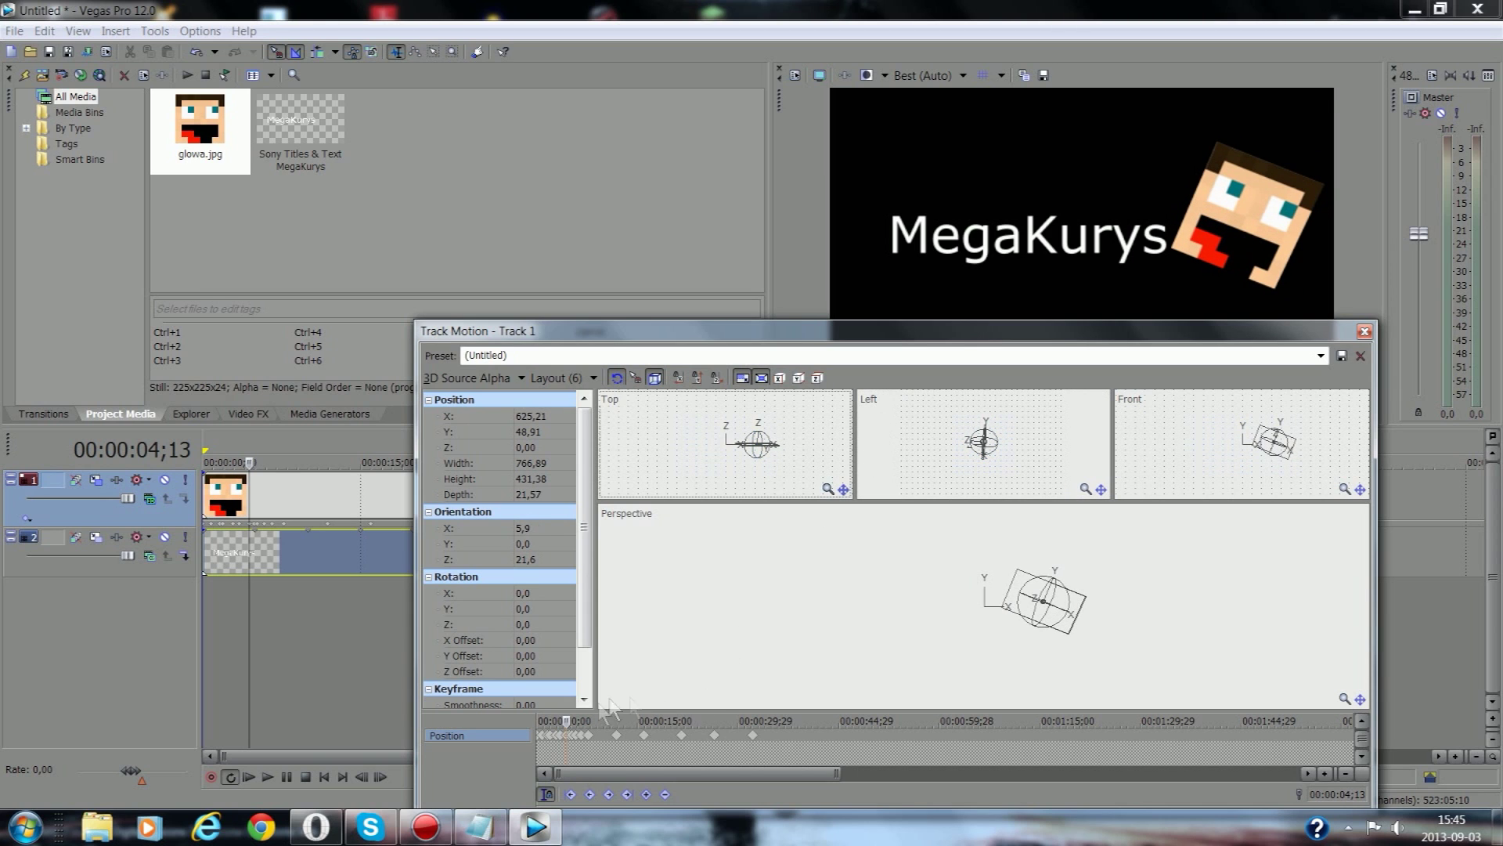
Step: At 00:00:08;08, move the head to about X 517.53 and tilt it to about X -76.8, and close Track Motion
{"action": "left_click_drag", "start_coordinate": [563, 721], "coordinate": [592, 721]}
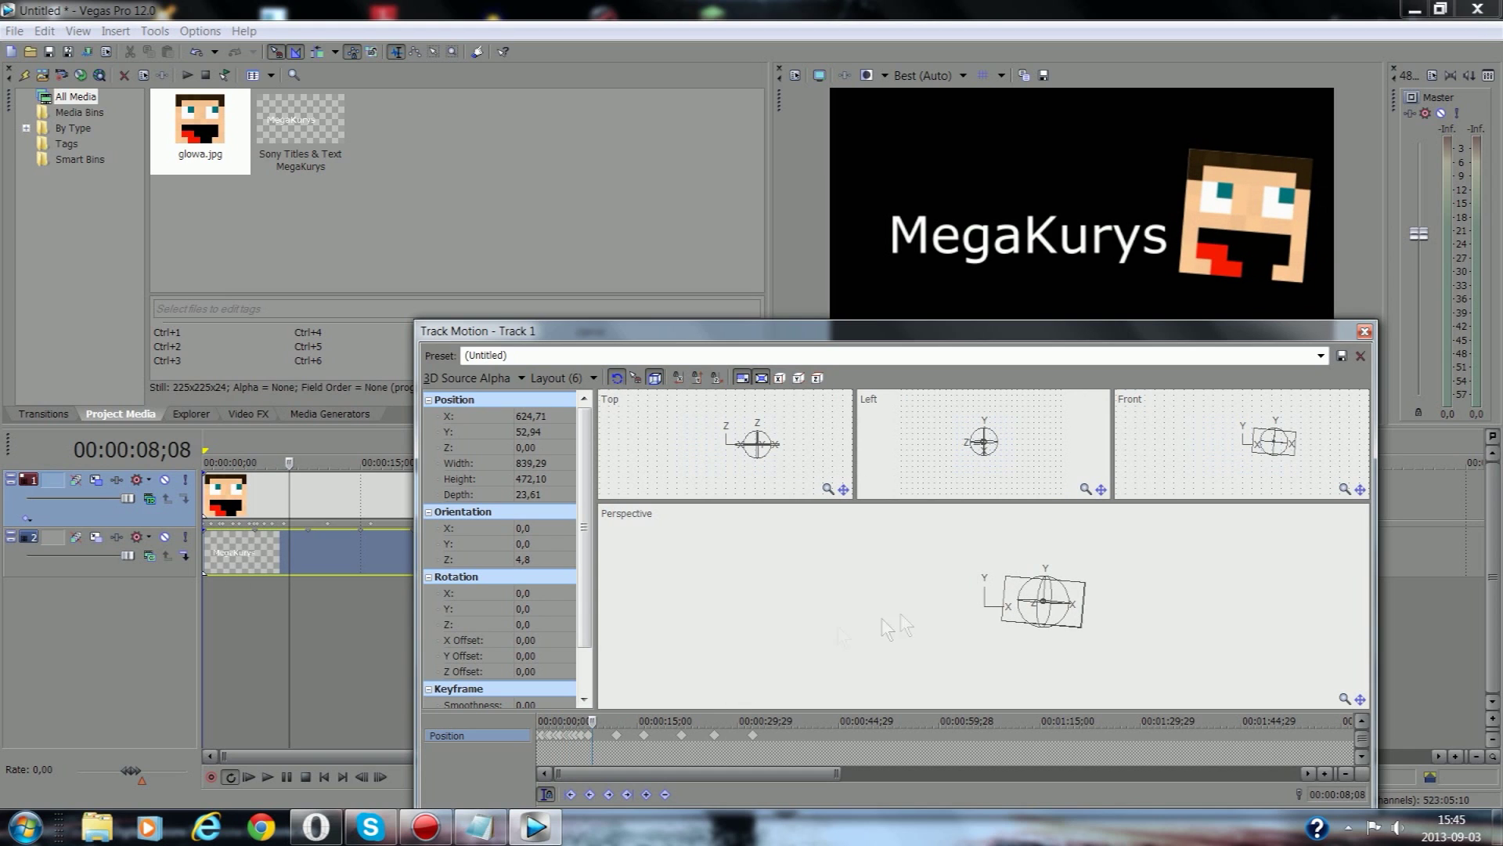
{"action": "left_click_drag", "start_coordinate": [1010, 604], "coordinate": [1073, 584]}
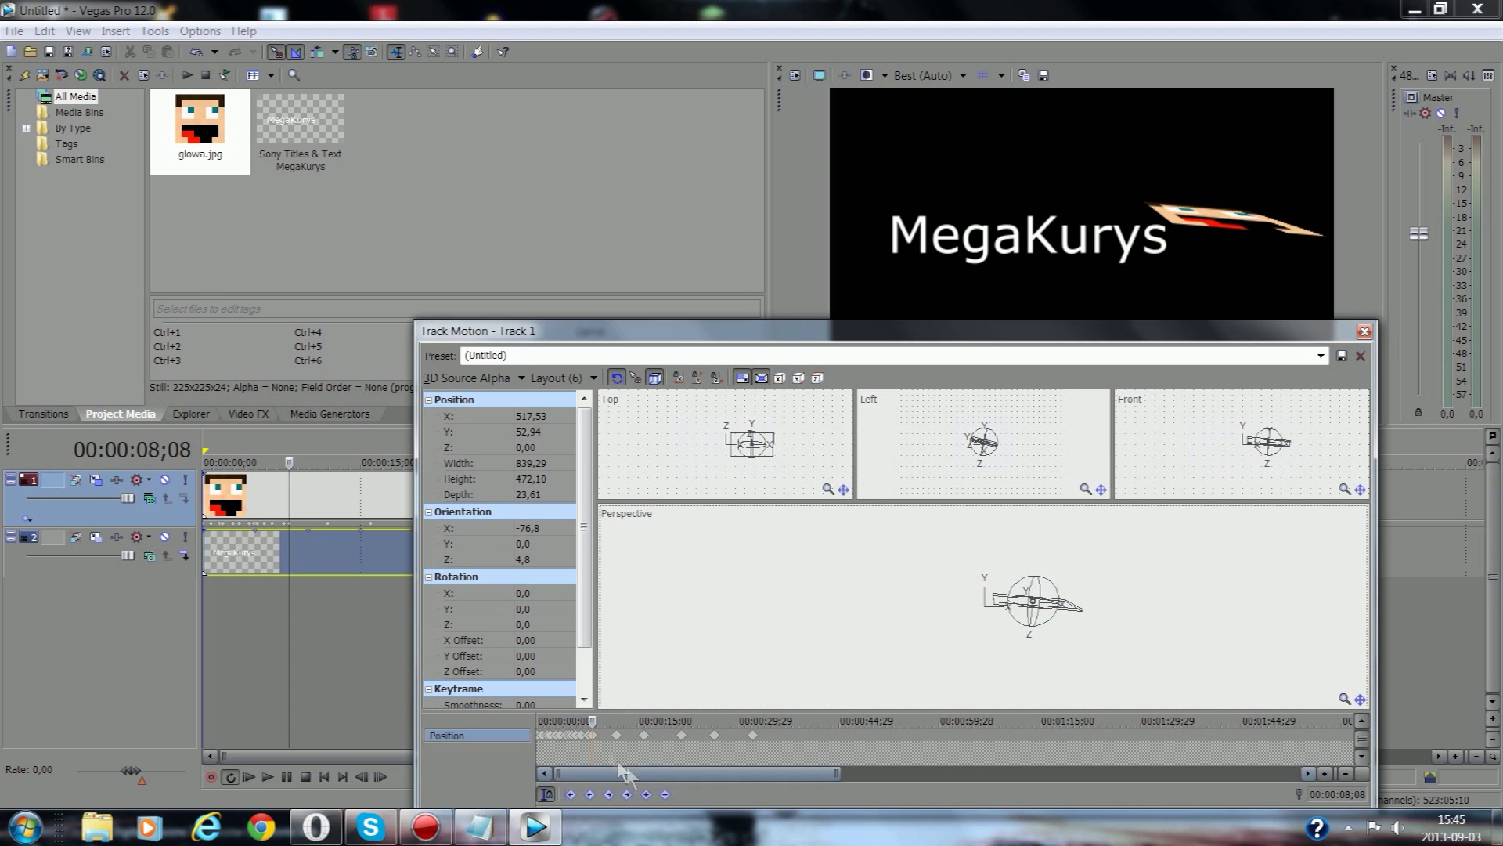
{"action": "left_click", "coordinate": [1365, 332]}
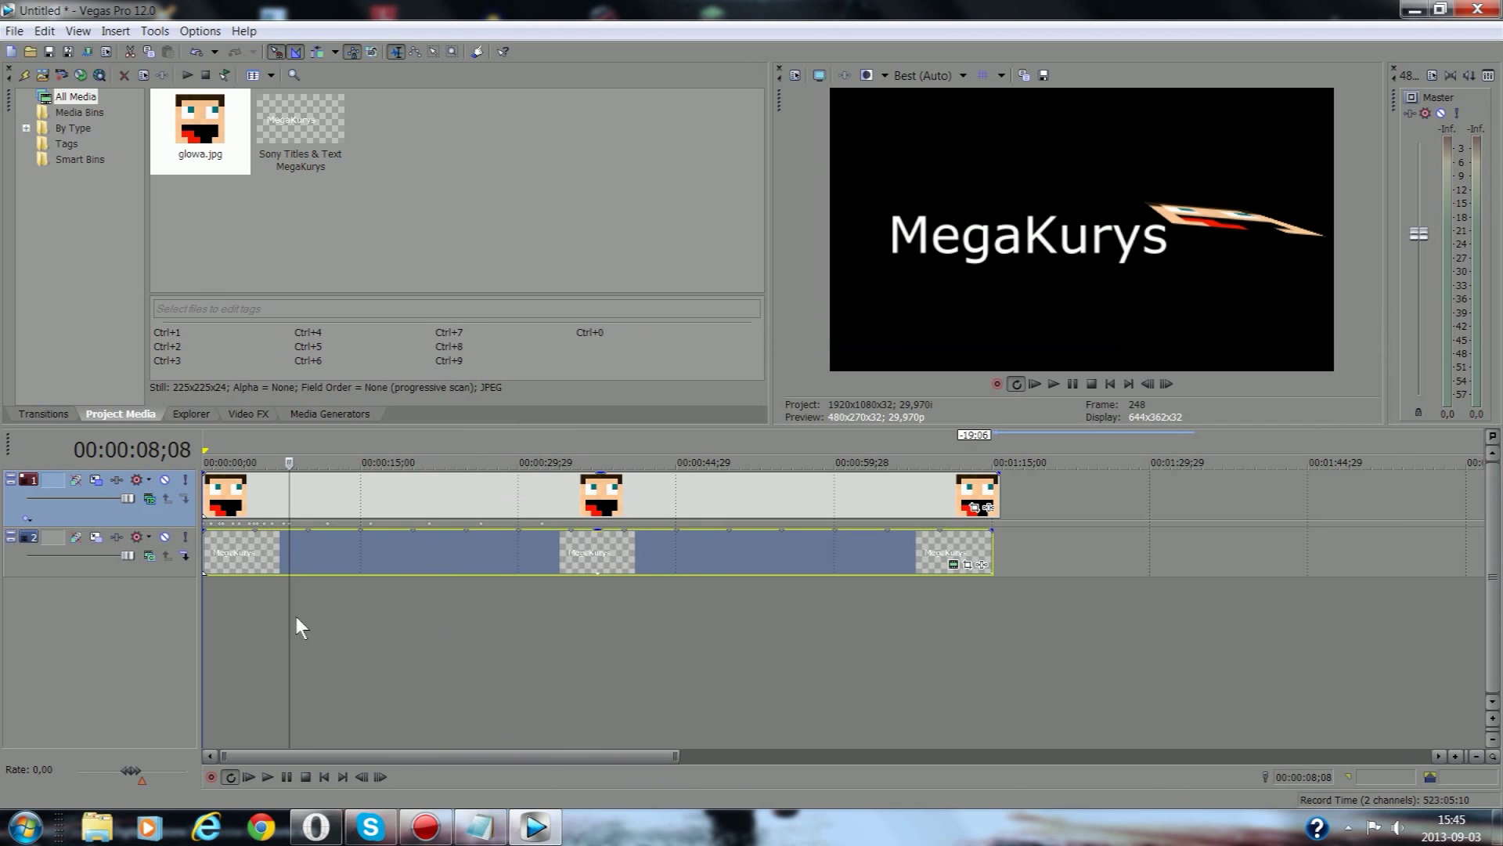
Step: Play the finished head animation from near the start of the timeline and pause it after the last head movement
{"action": "left_click", "coordinate": [216, 585]}
{"action": "left_click", "coordinate": [1054, 384]}
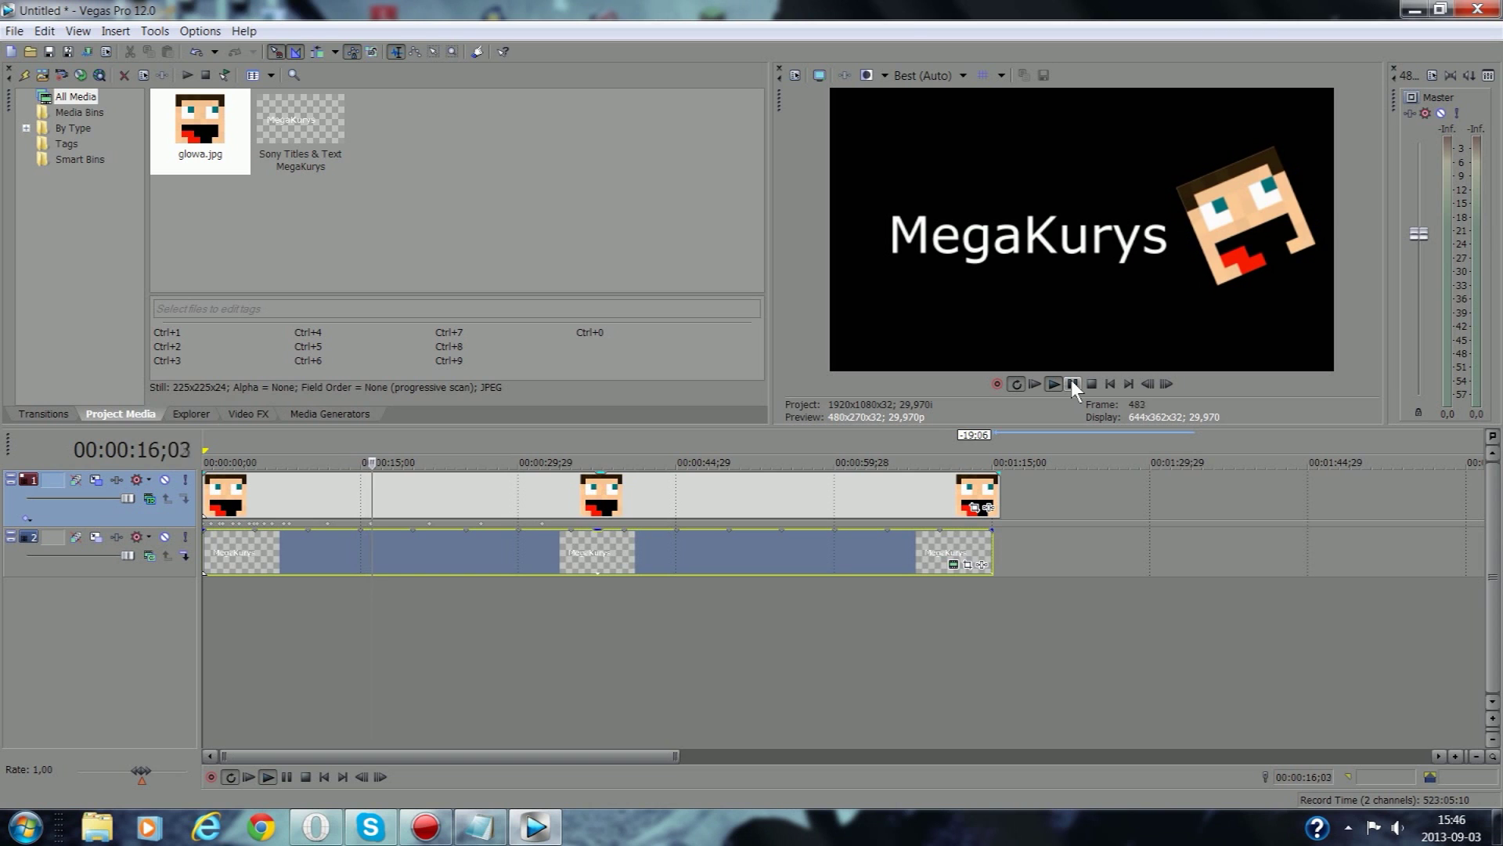
{"action": "left_click", "coordinate": [1072, 381]}
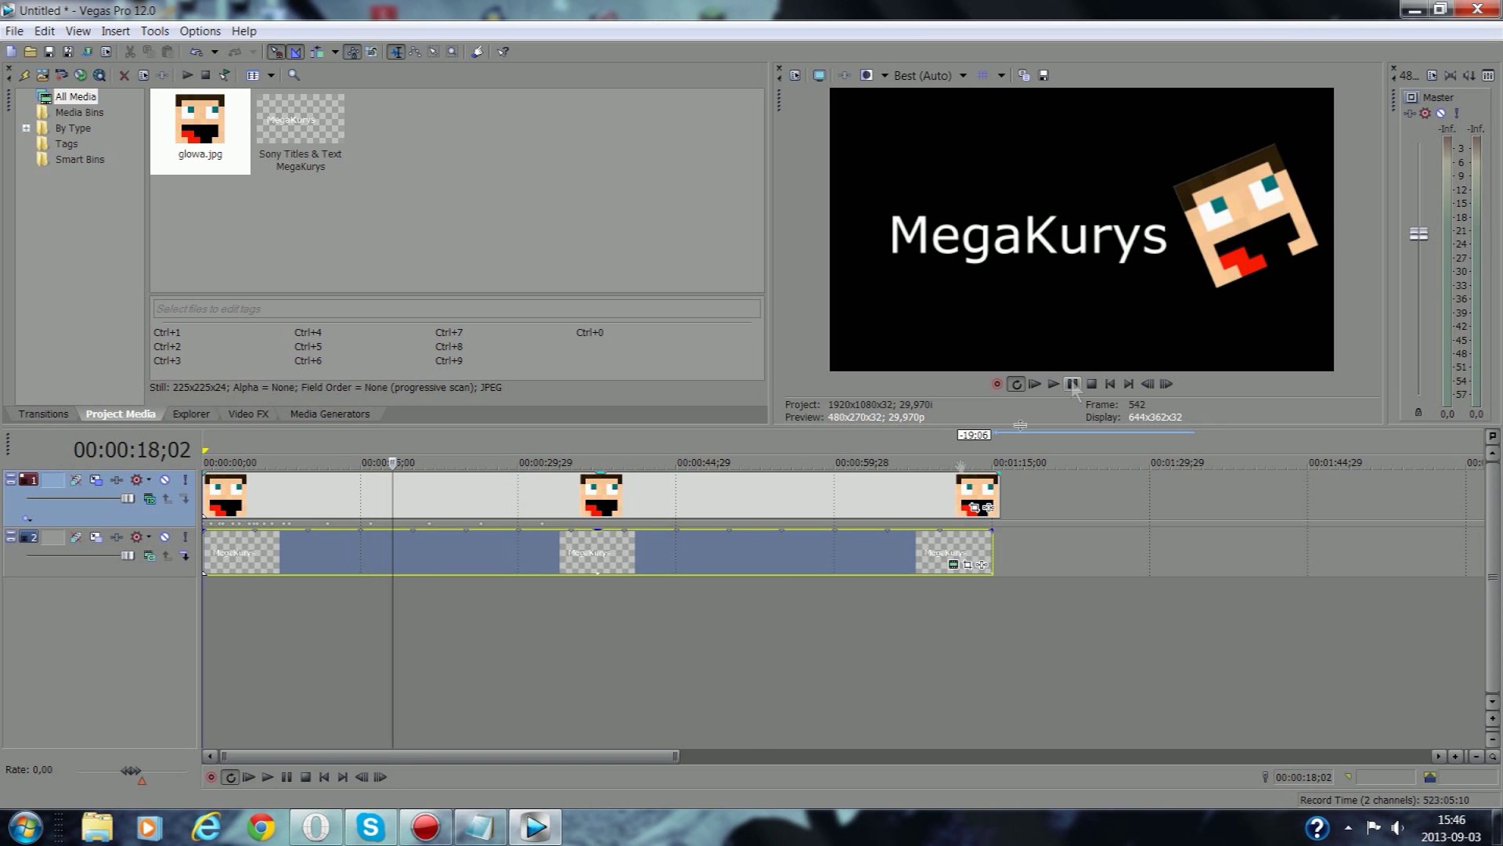
Step: Switch to Notepad and replace the existing note with "NO MOZLIWOSCI JEST NIESKONCZENIE"
{"action": "left_click", "coordinate": [480, 826]}
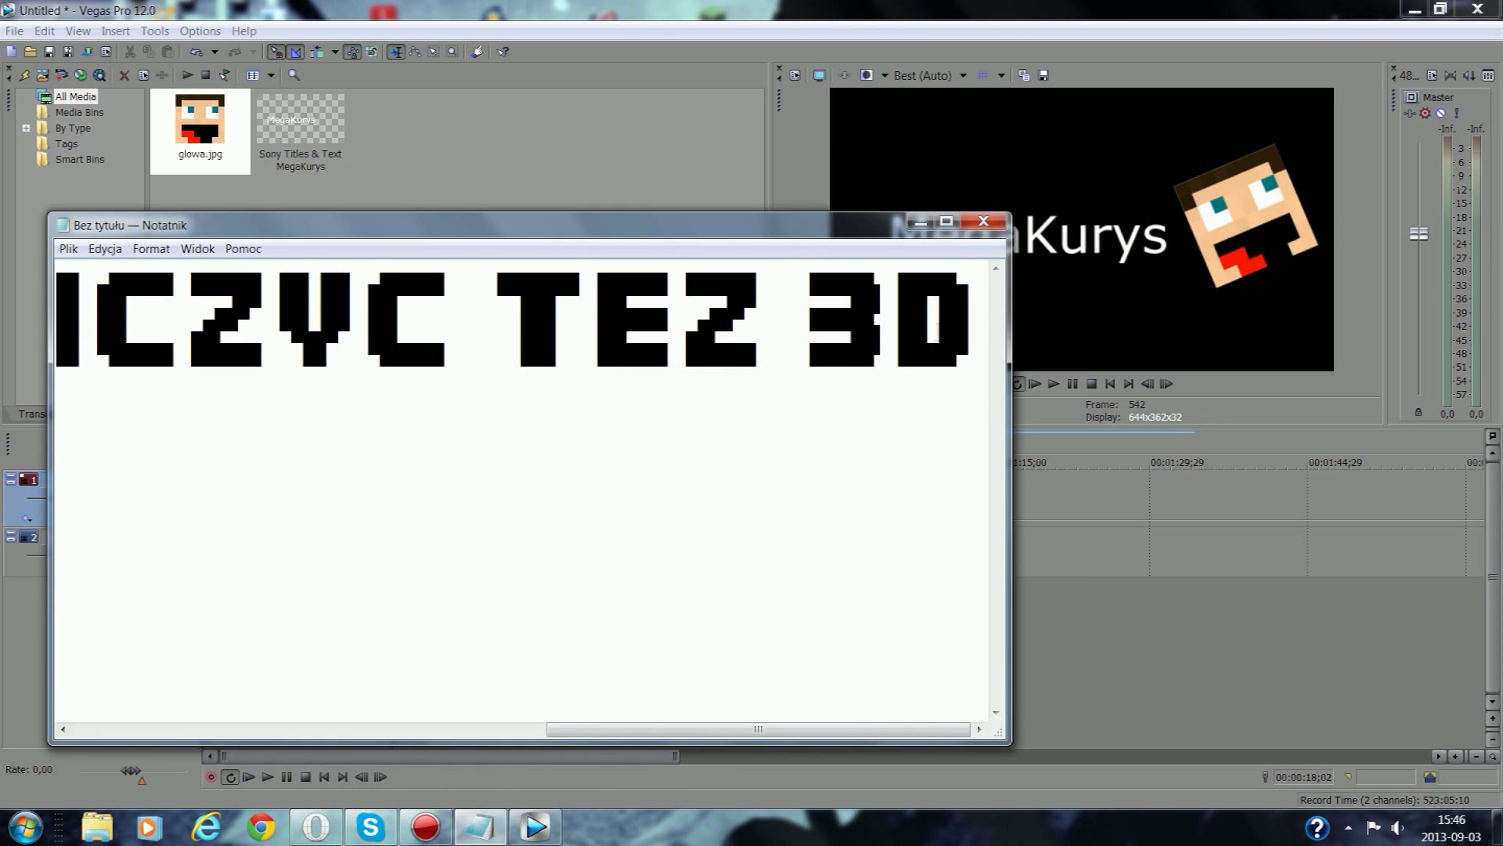
{"action": "key", "text": "ctrl+a"}
{"action": "key", "text": "BackSpace"}
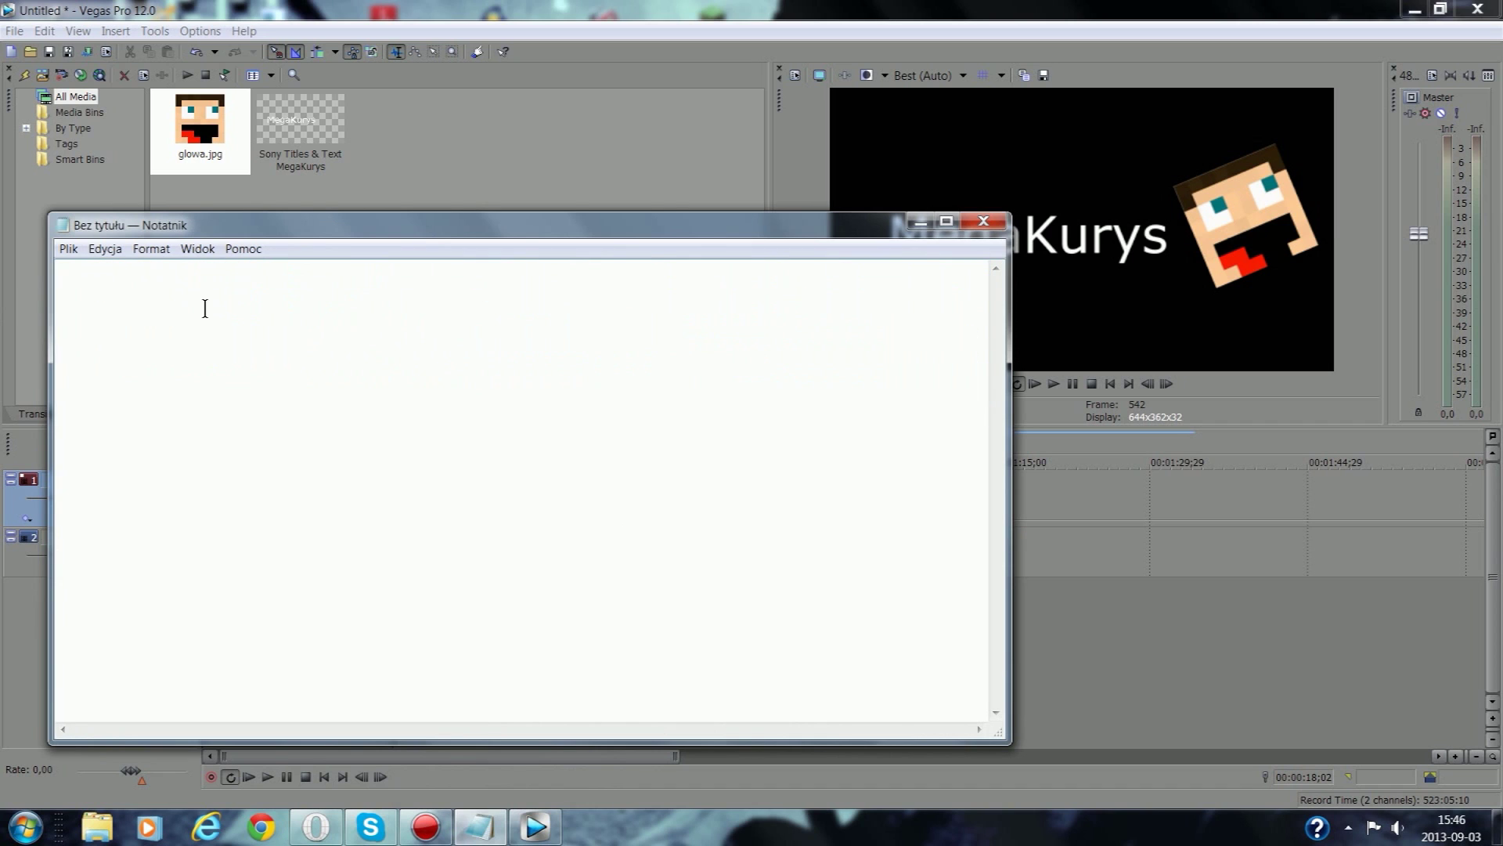
{"action": "type", "text": "NO MOZL"}
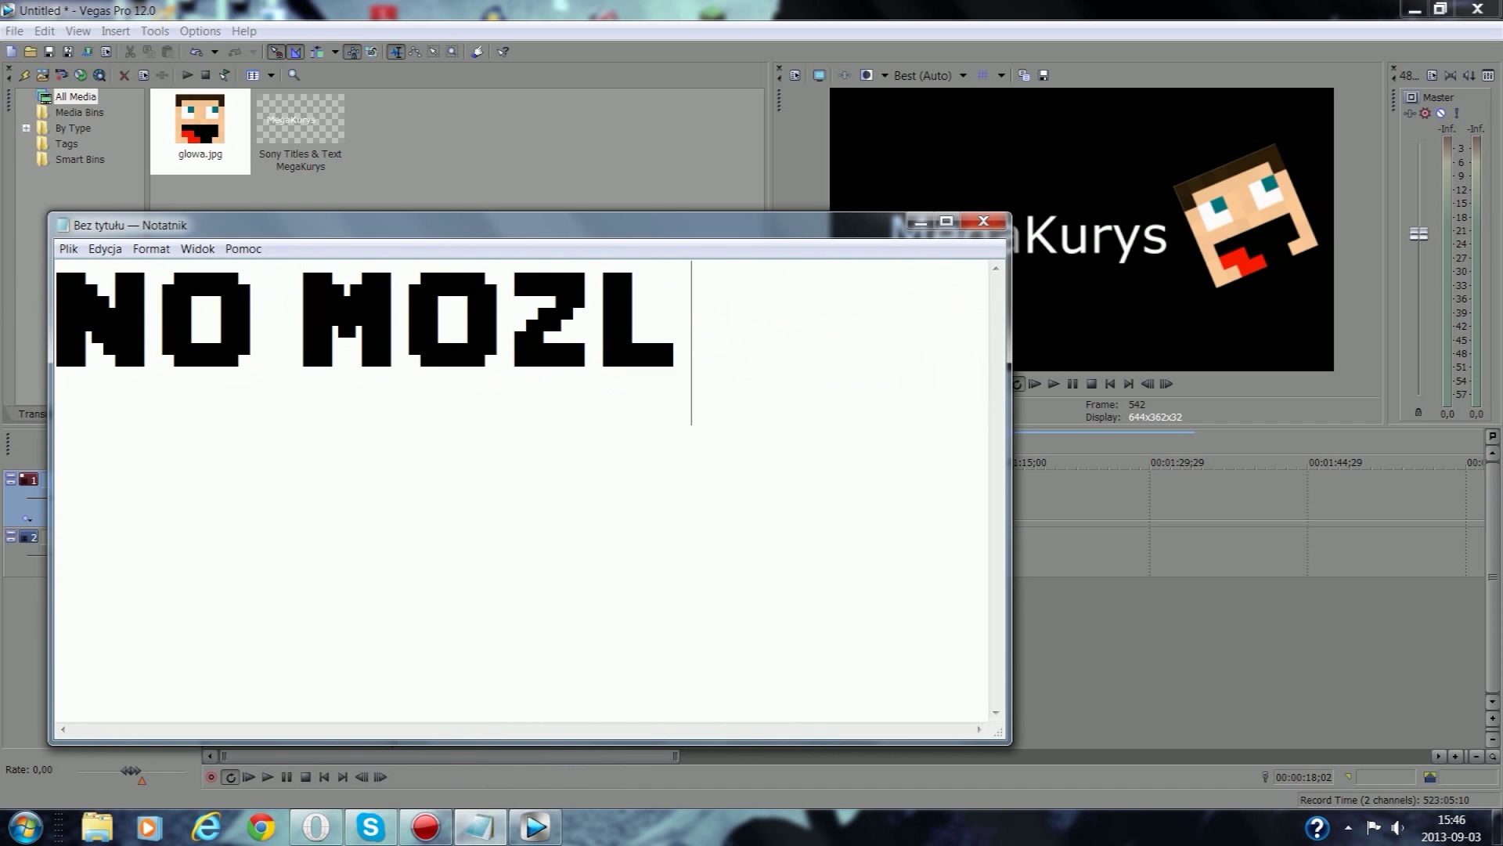
{"action": "type", "text": "IWOSCI J"}
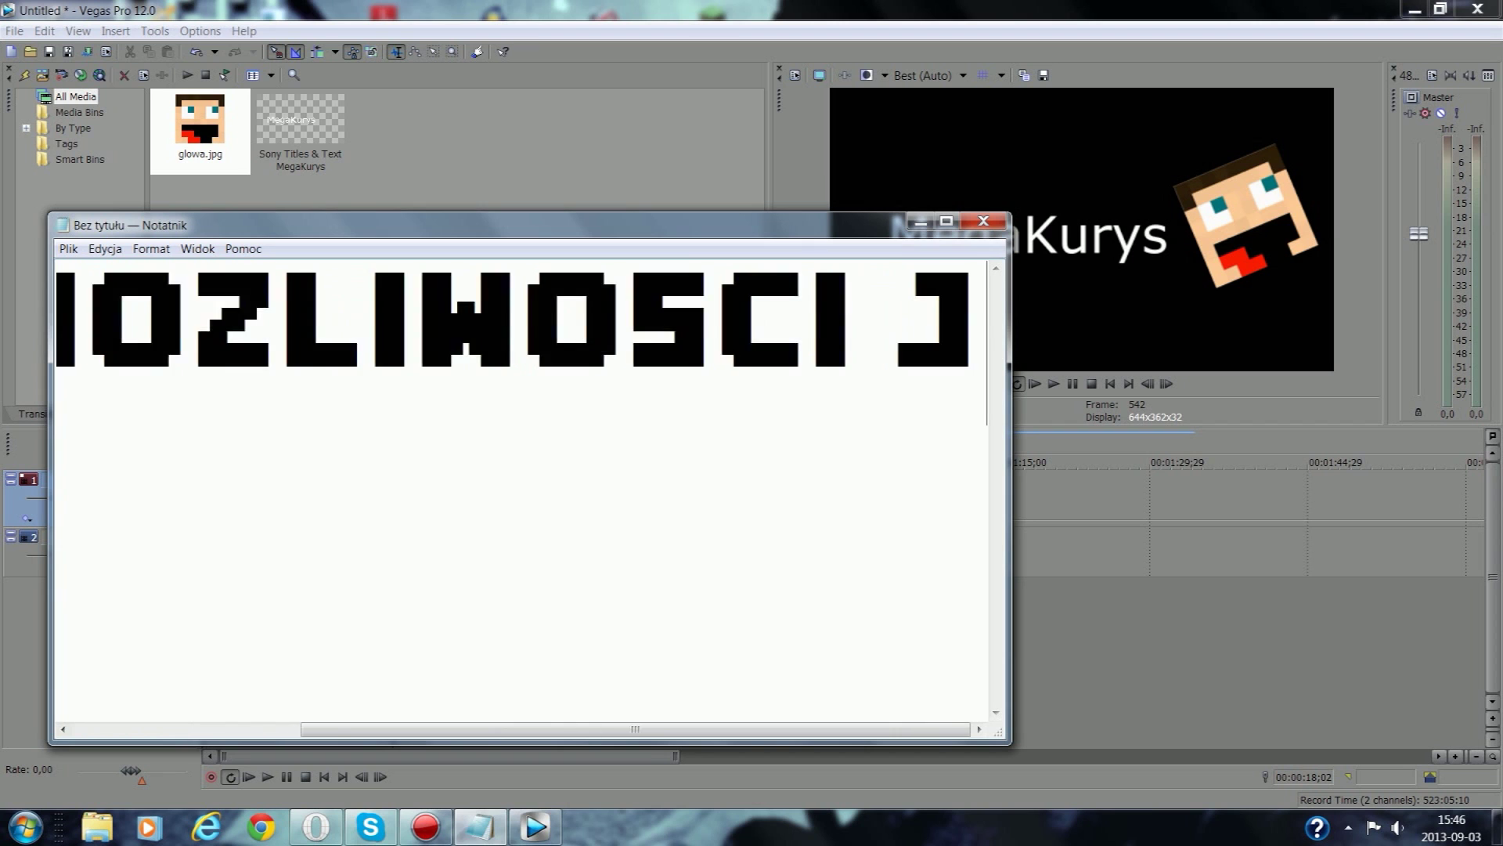
{"action": "type", "text": "EST NIESKO"}
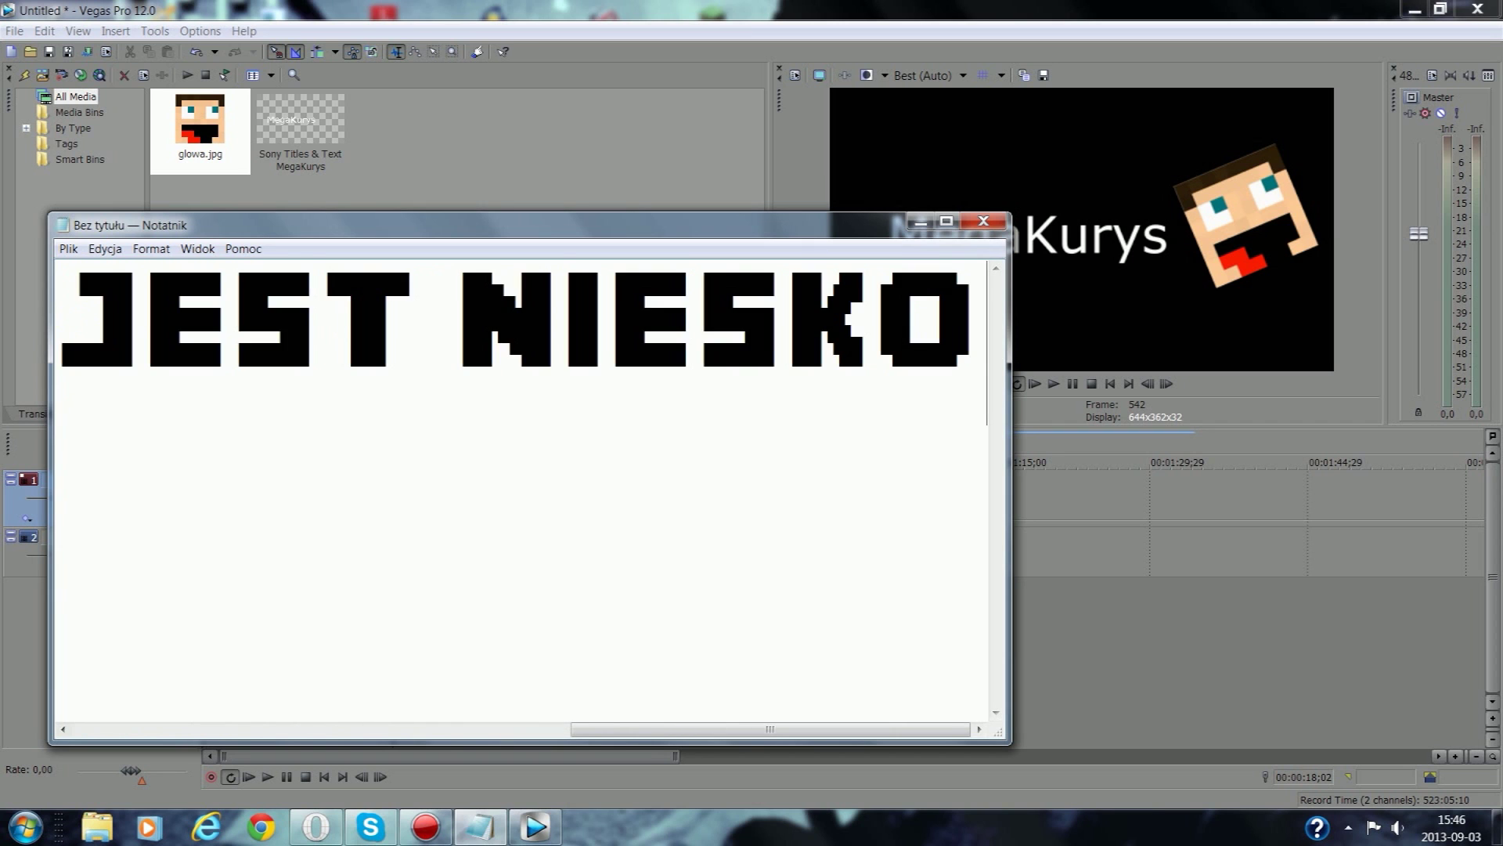
{"action": "type", "text": "NCZENIE"}
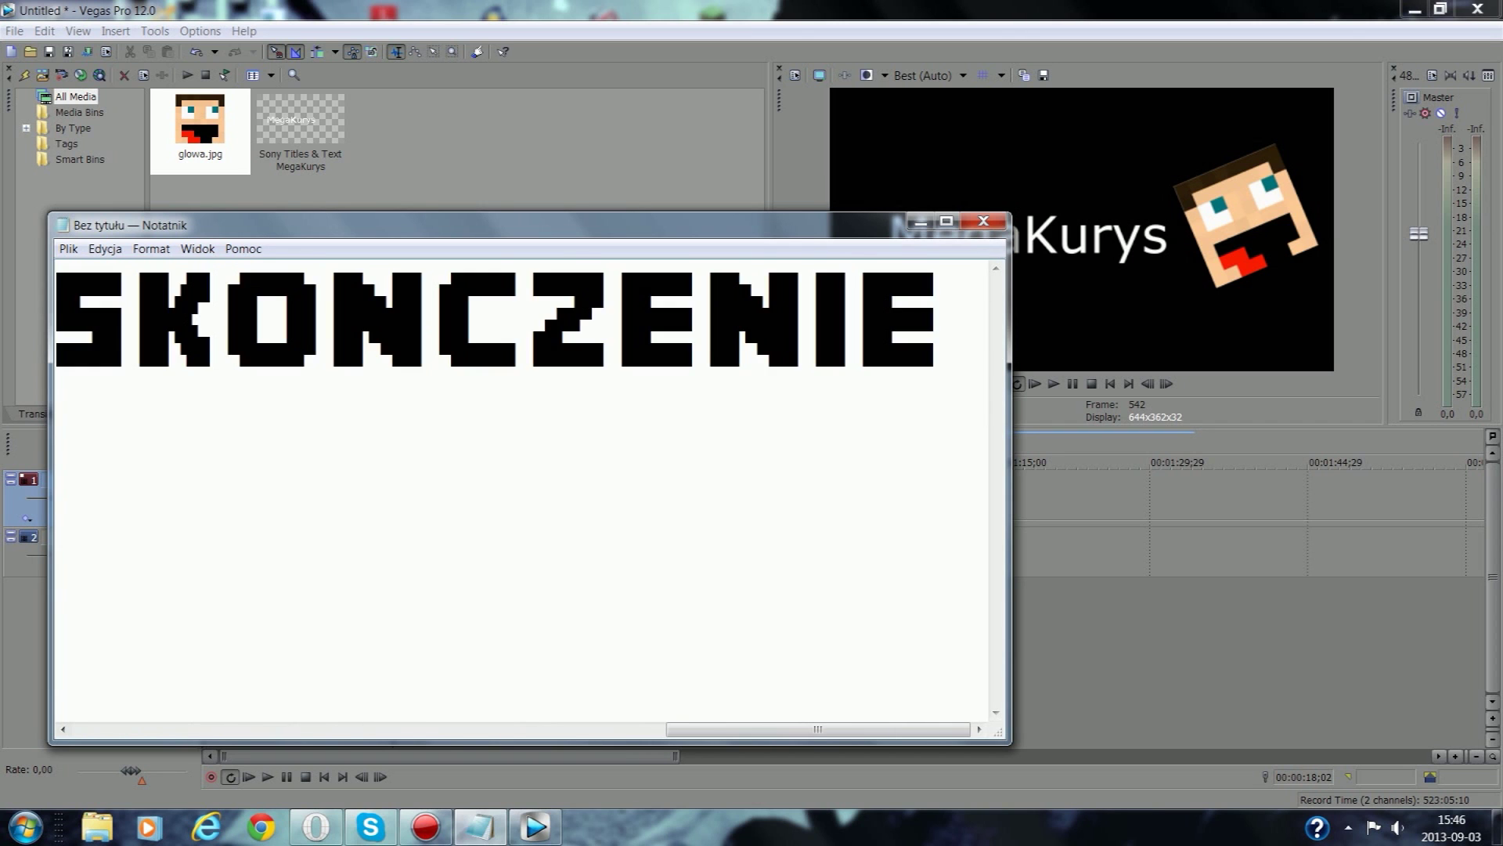
Step: Continue the note with " :D DZIEKI ZA OGLONDANIE NARKA" and highlight the word "NARKA"
{"action": "type", "text": " :D DZ"}
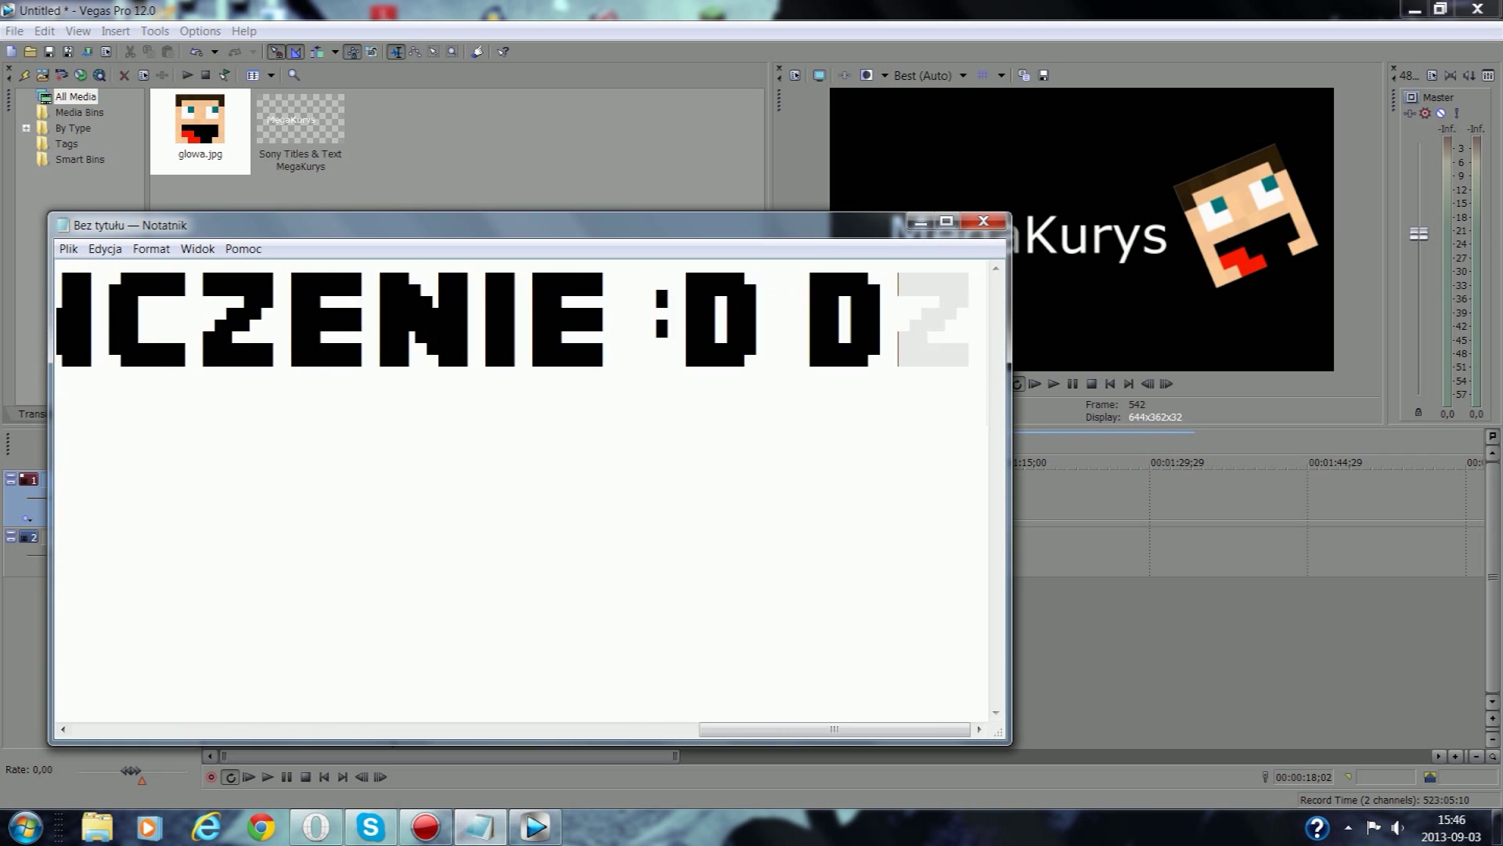
{"action": "type", "text": "IEKI ZA OGLO"}
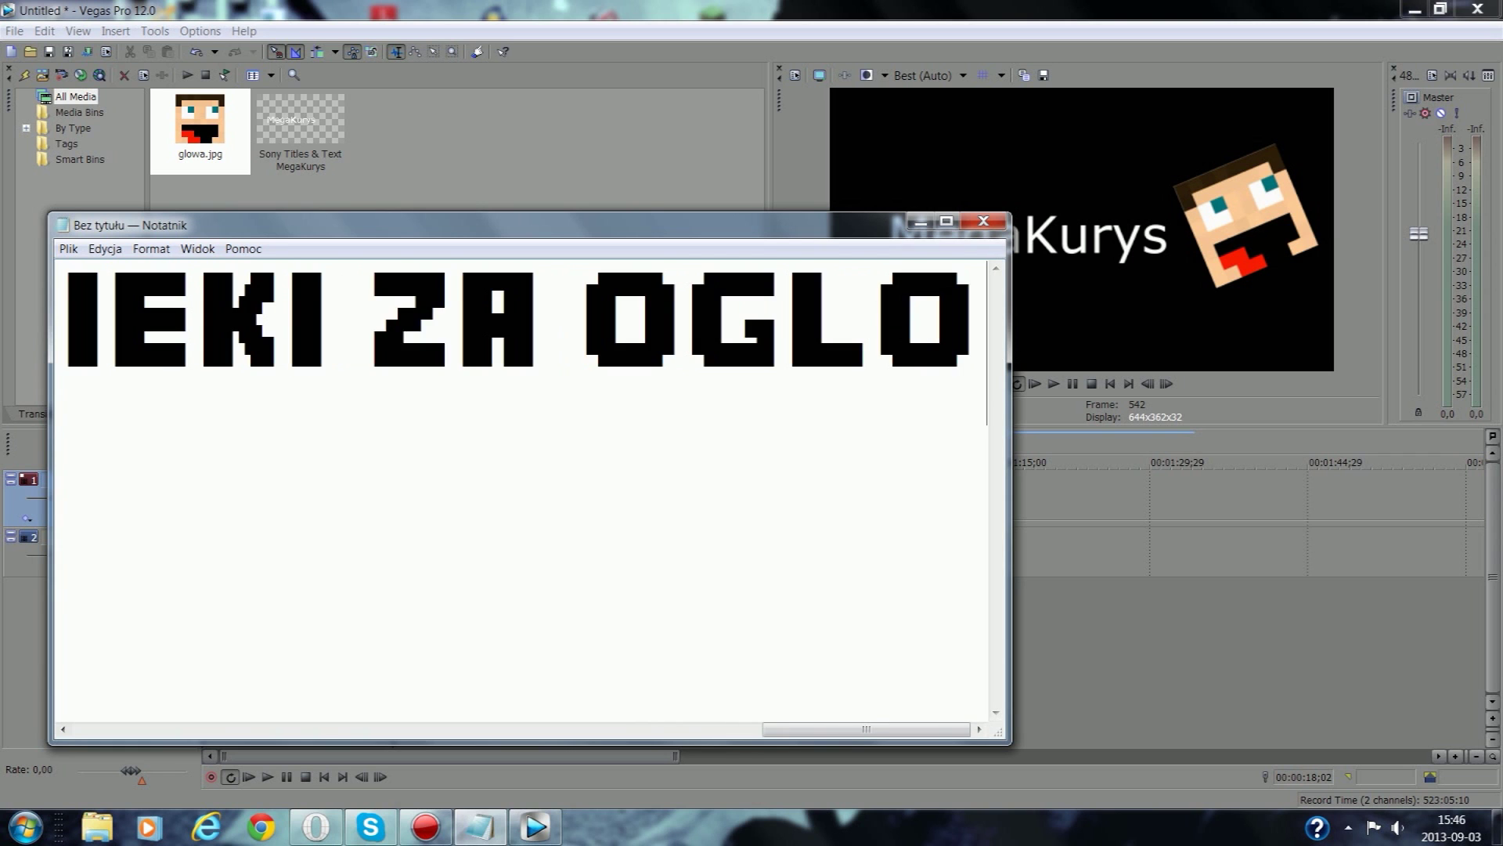
{"action": "type", "text": "NDANIE NARKA"}
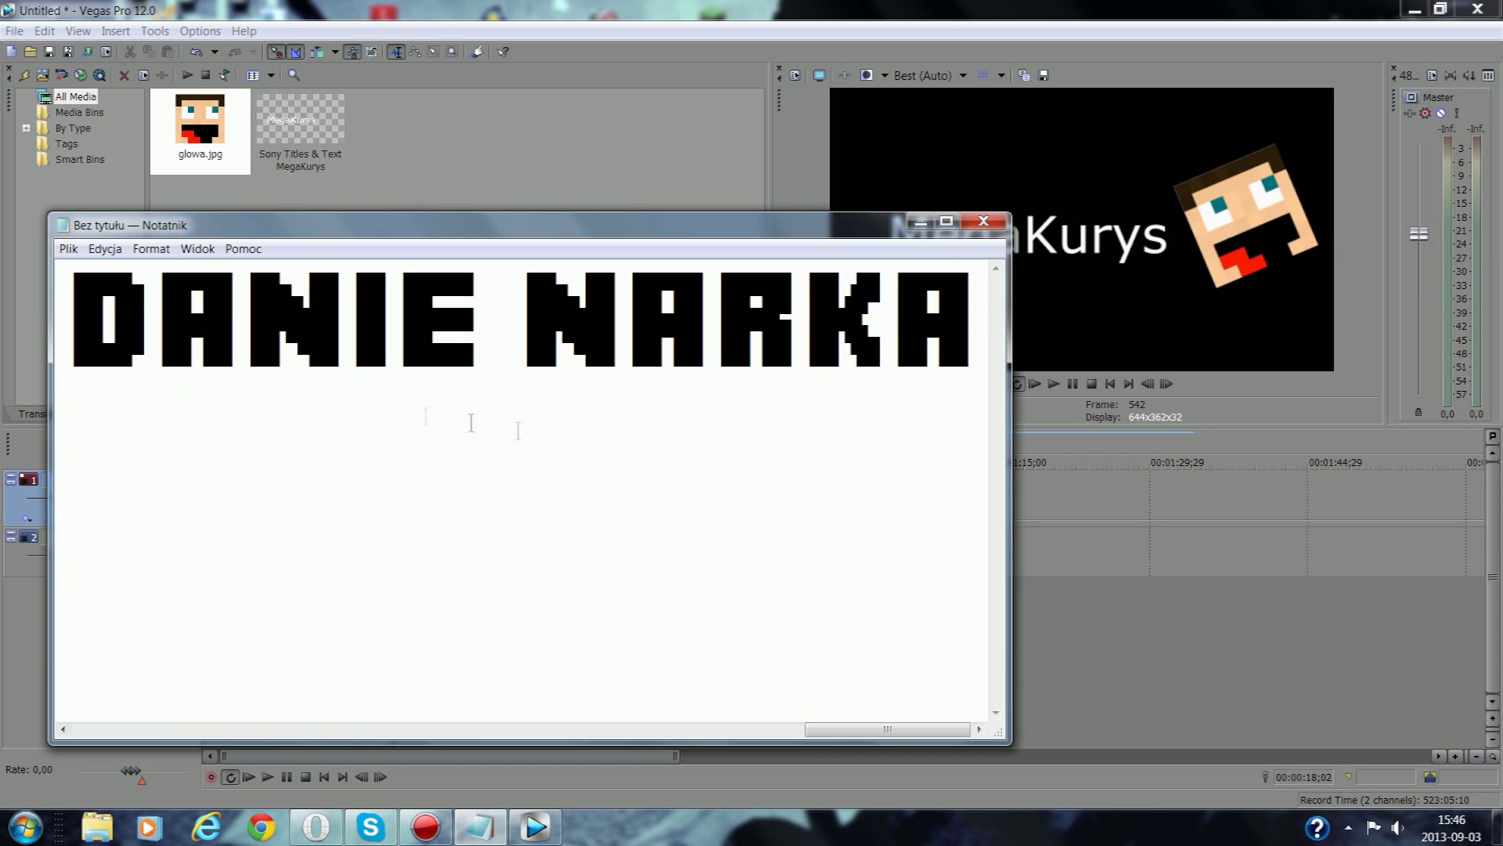
{"action": "left_click_drag", "start_coordinate": [936, 345], "coordinate": [707, 332]}
{"action": "left_click_drag", "start_coordinate": [794, 286], "coordinate": [556, 303]}
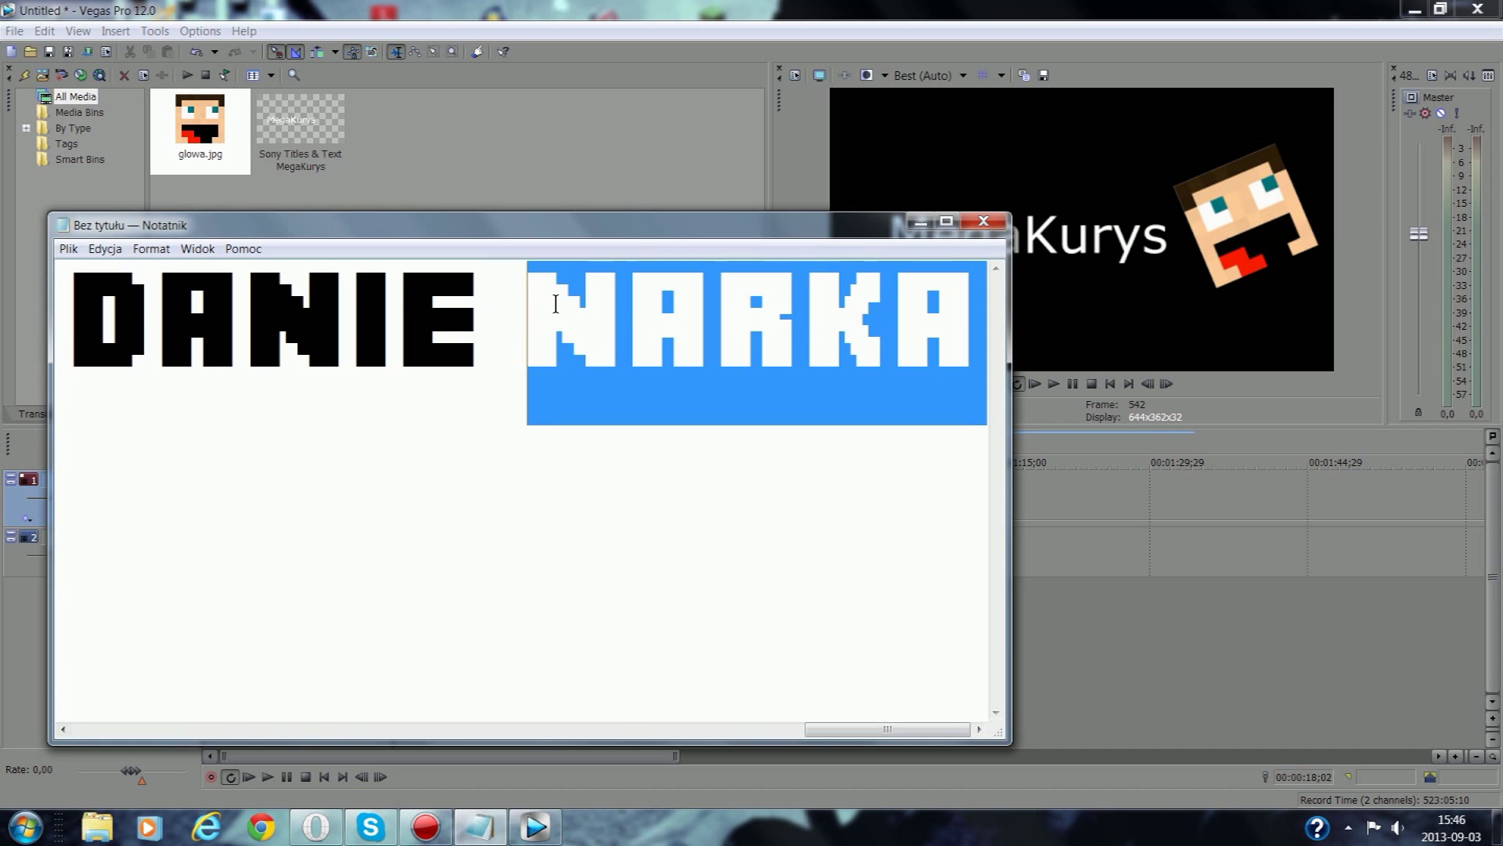